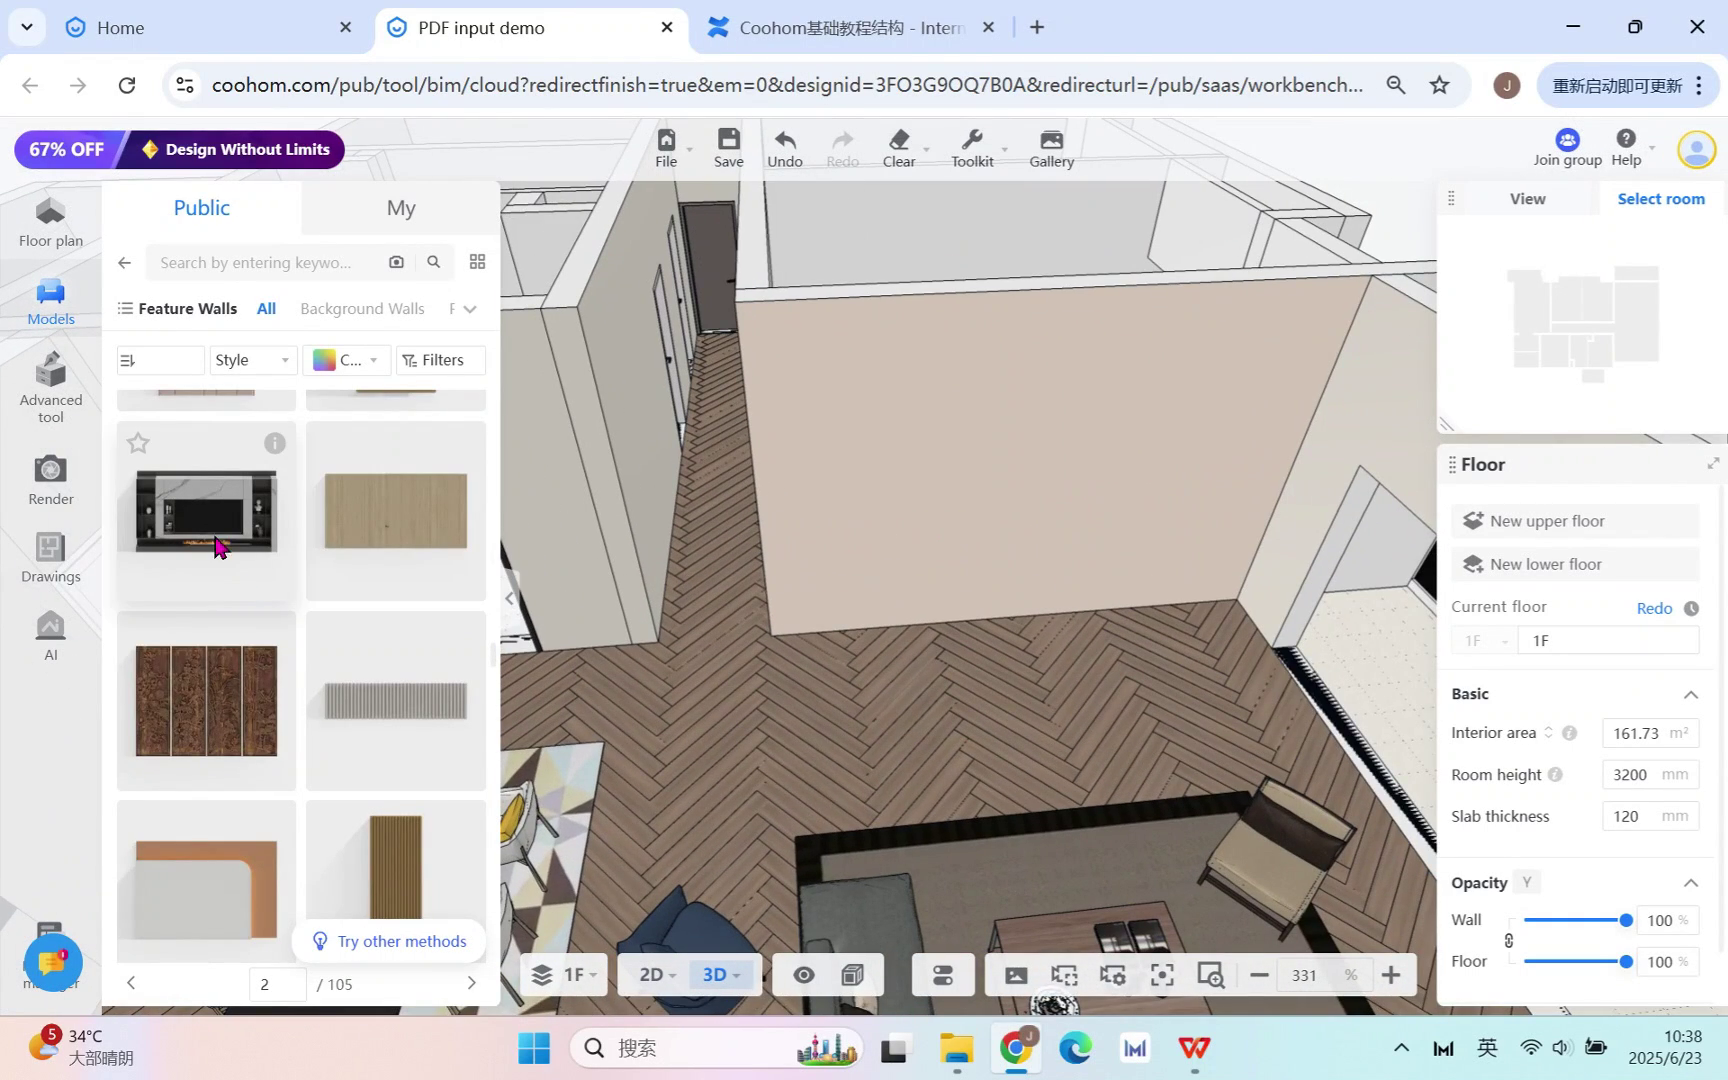
- Place the Modern TV Background feature wall (4856 × 439 × 2680 mm) against the living-room wall
left_click(206, 510)
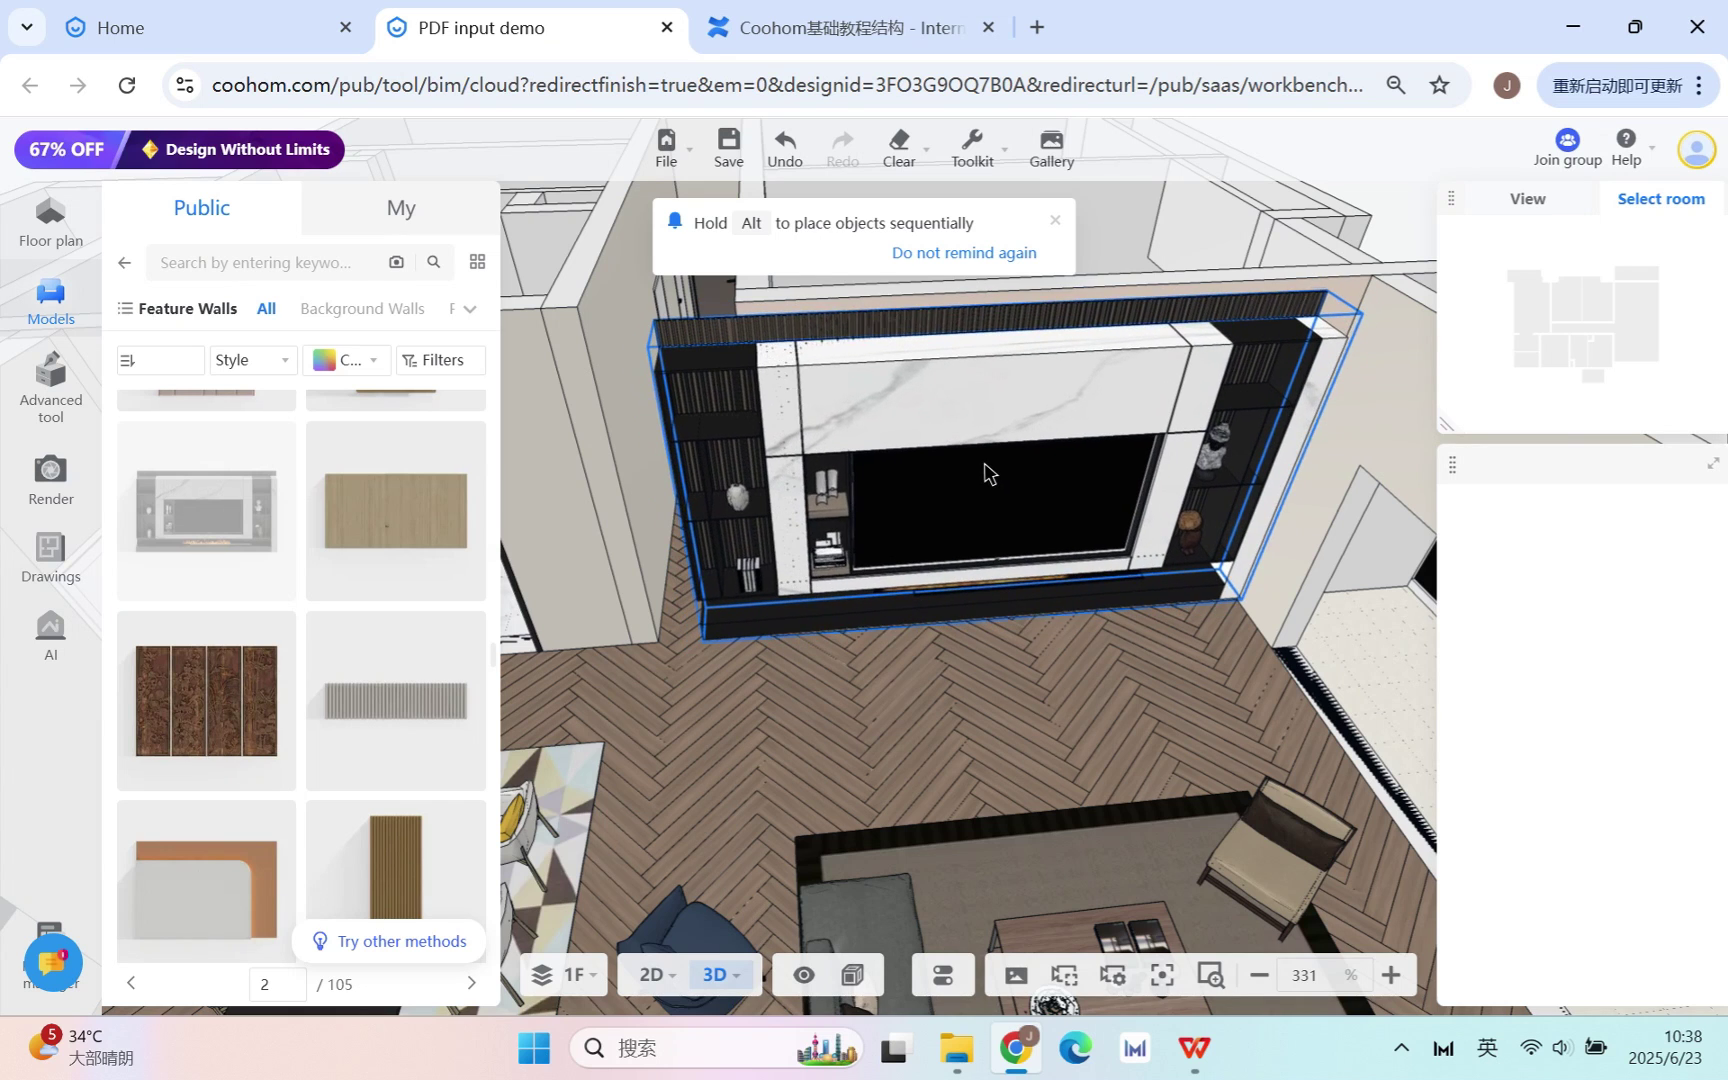
left_click(987, 471)
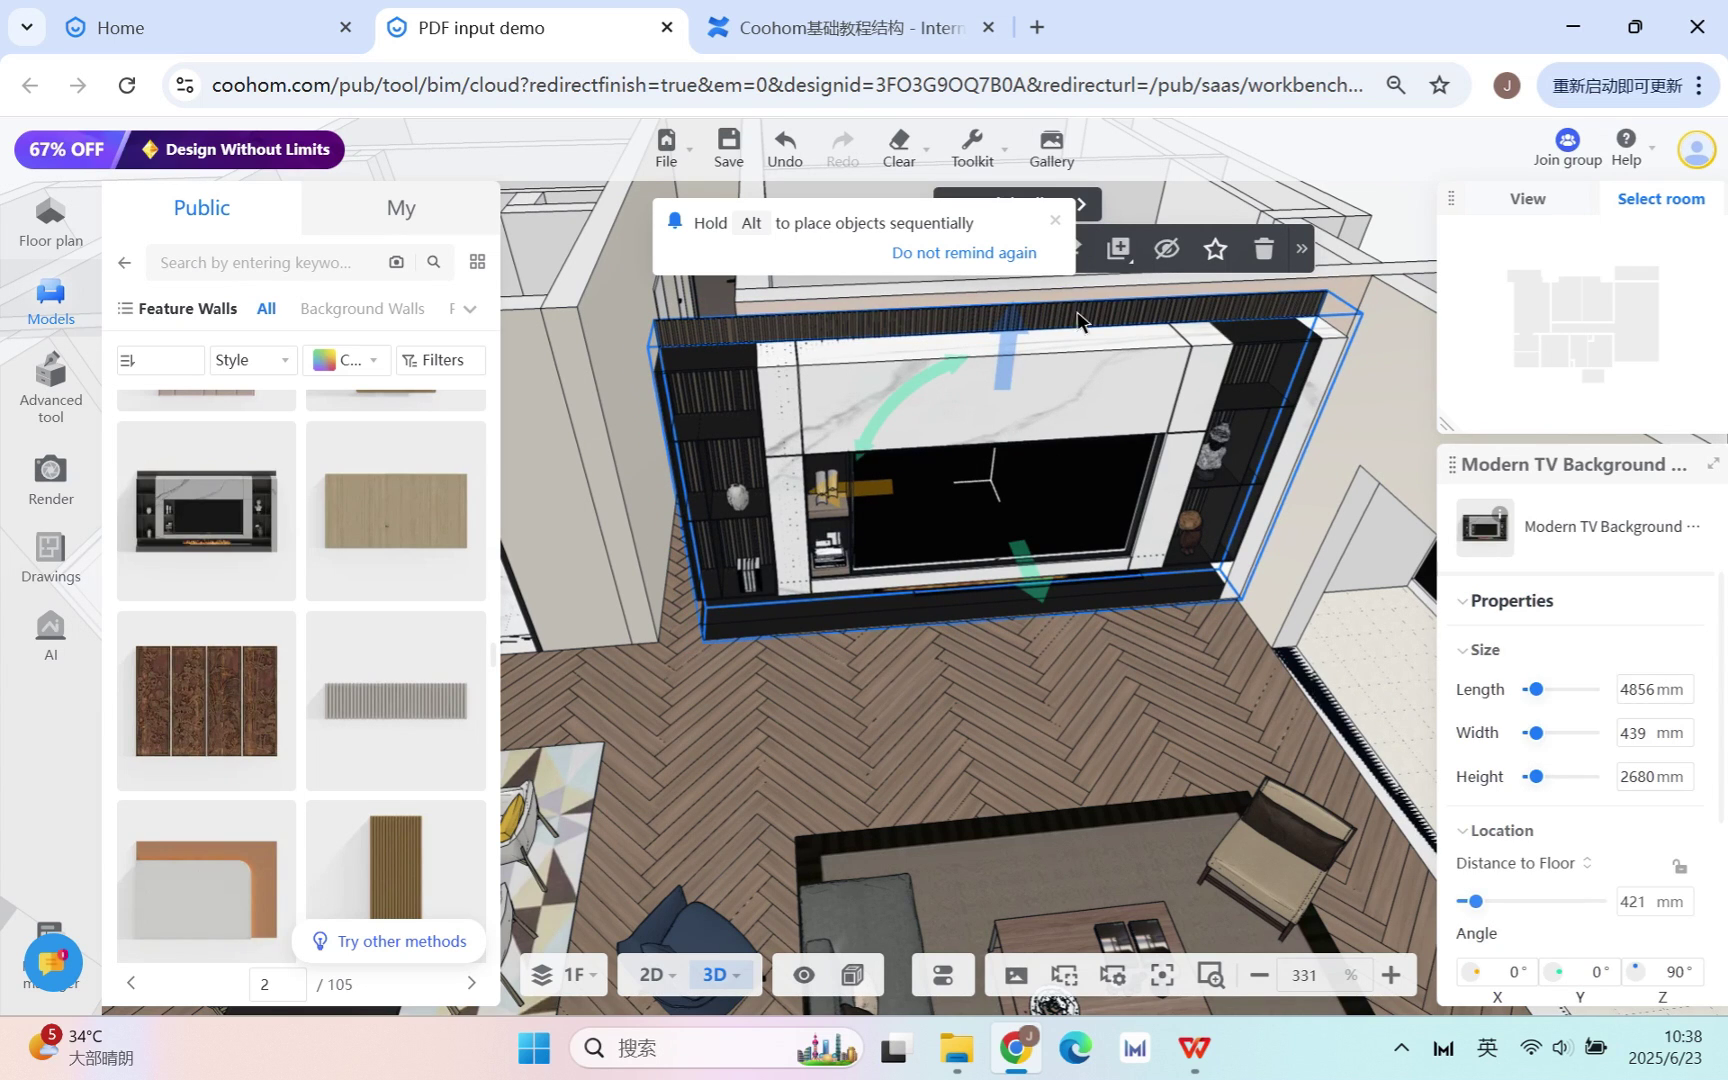
left_click_drag(999, 730, 958, 708)
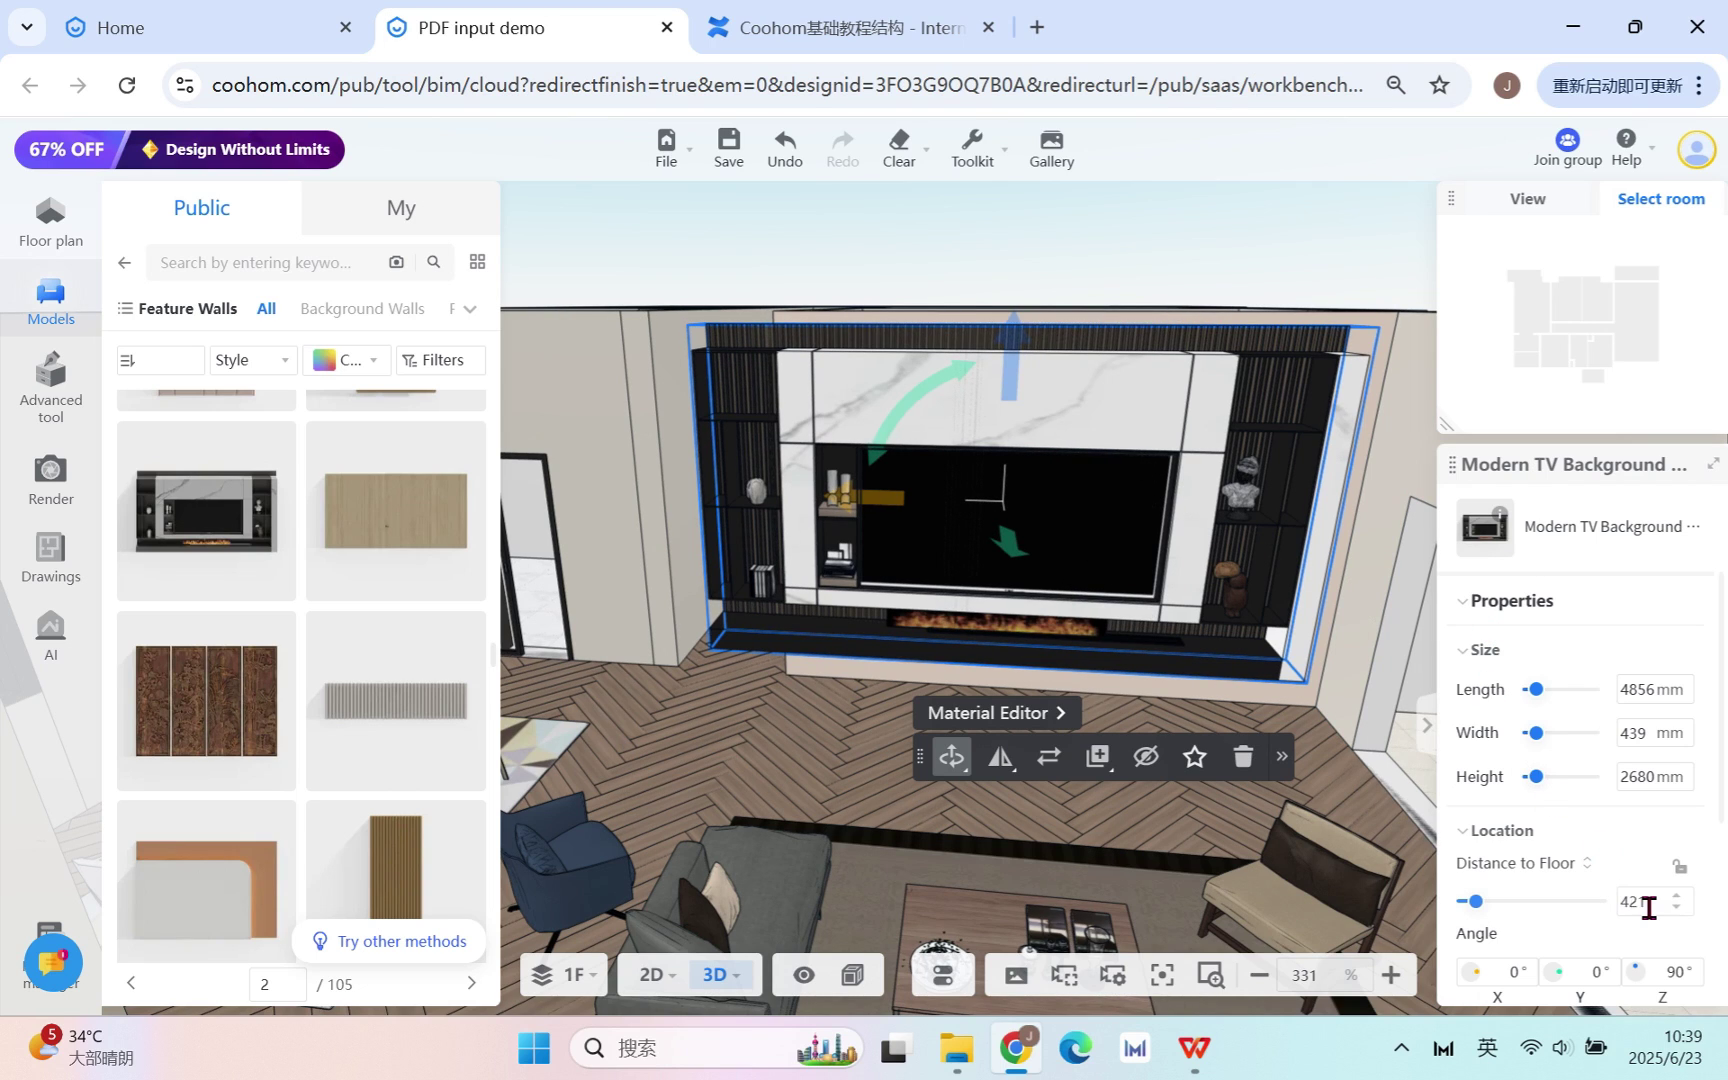
- Set the TV wall's Distance to Floor to 0 mm and undo the accidental resize
key("Return")
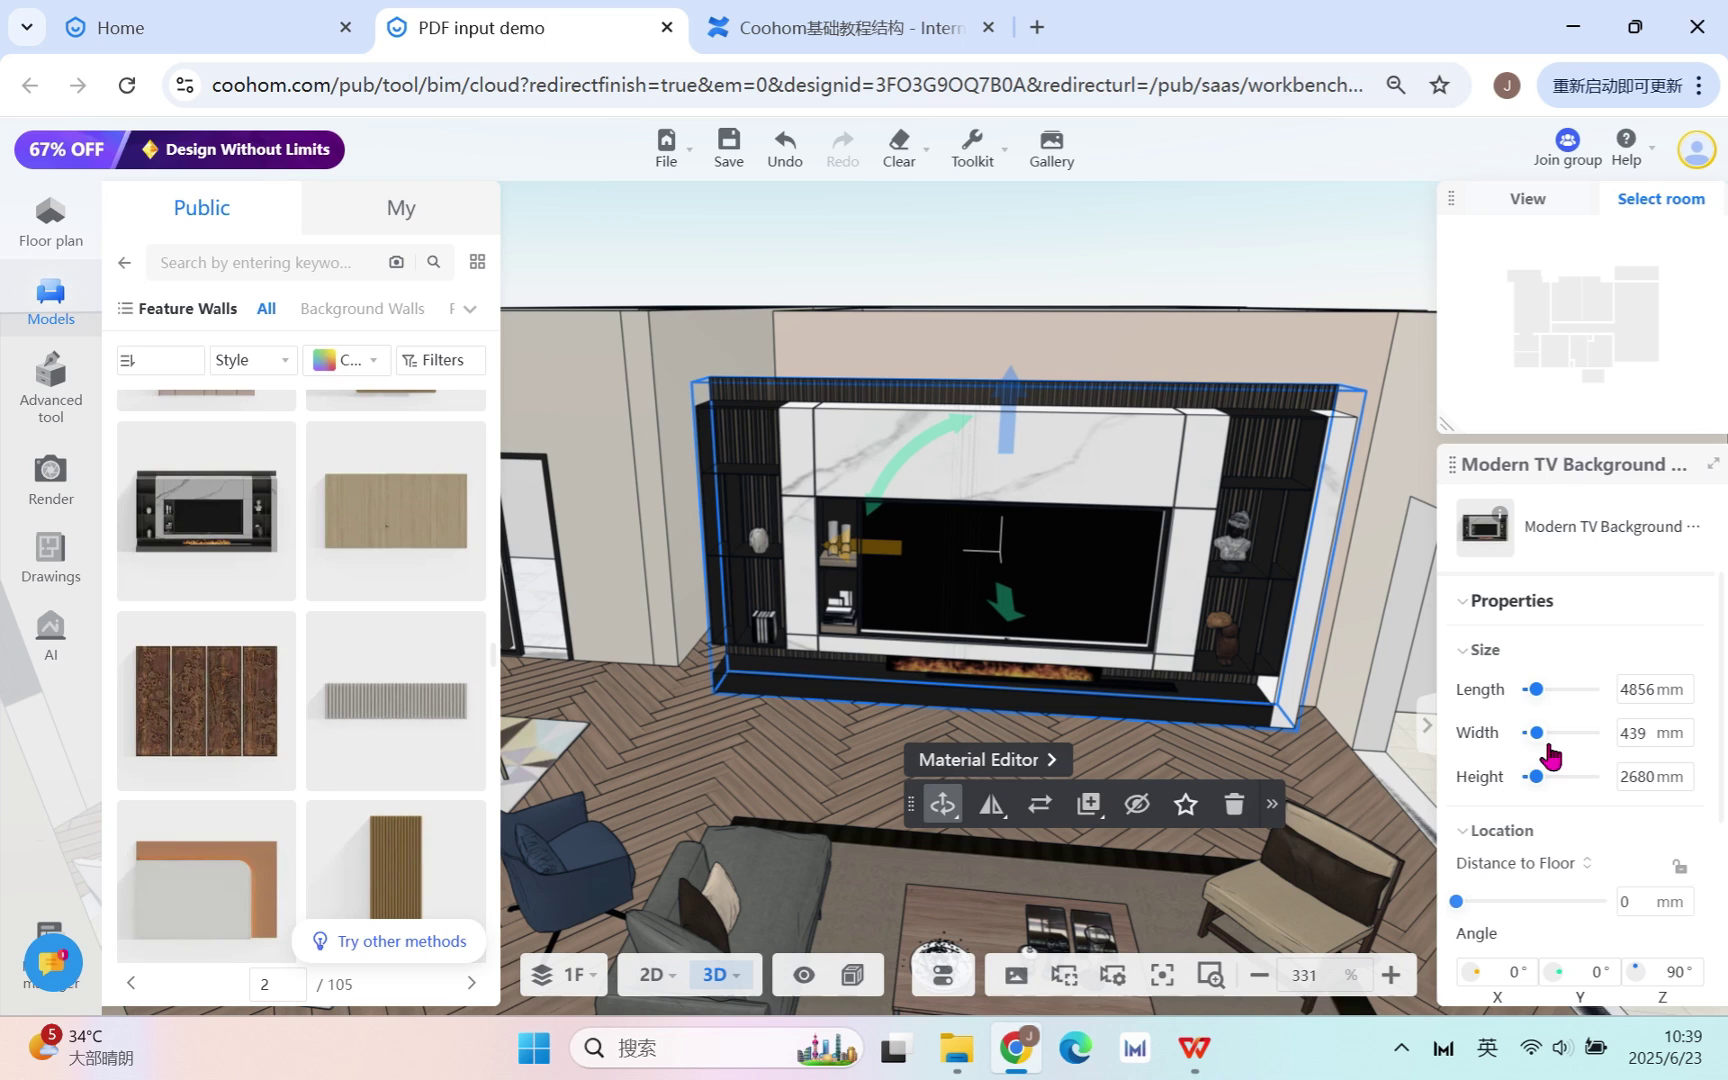
left_click_drag(1384, 773, 1540, 703)
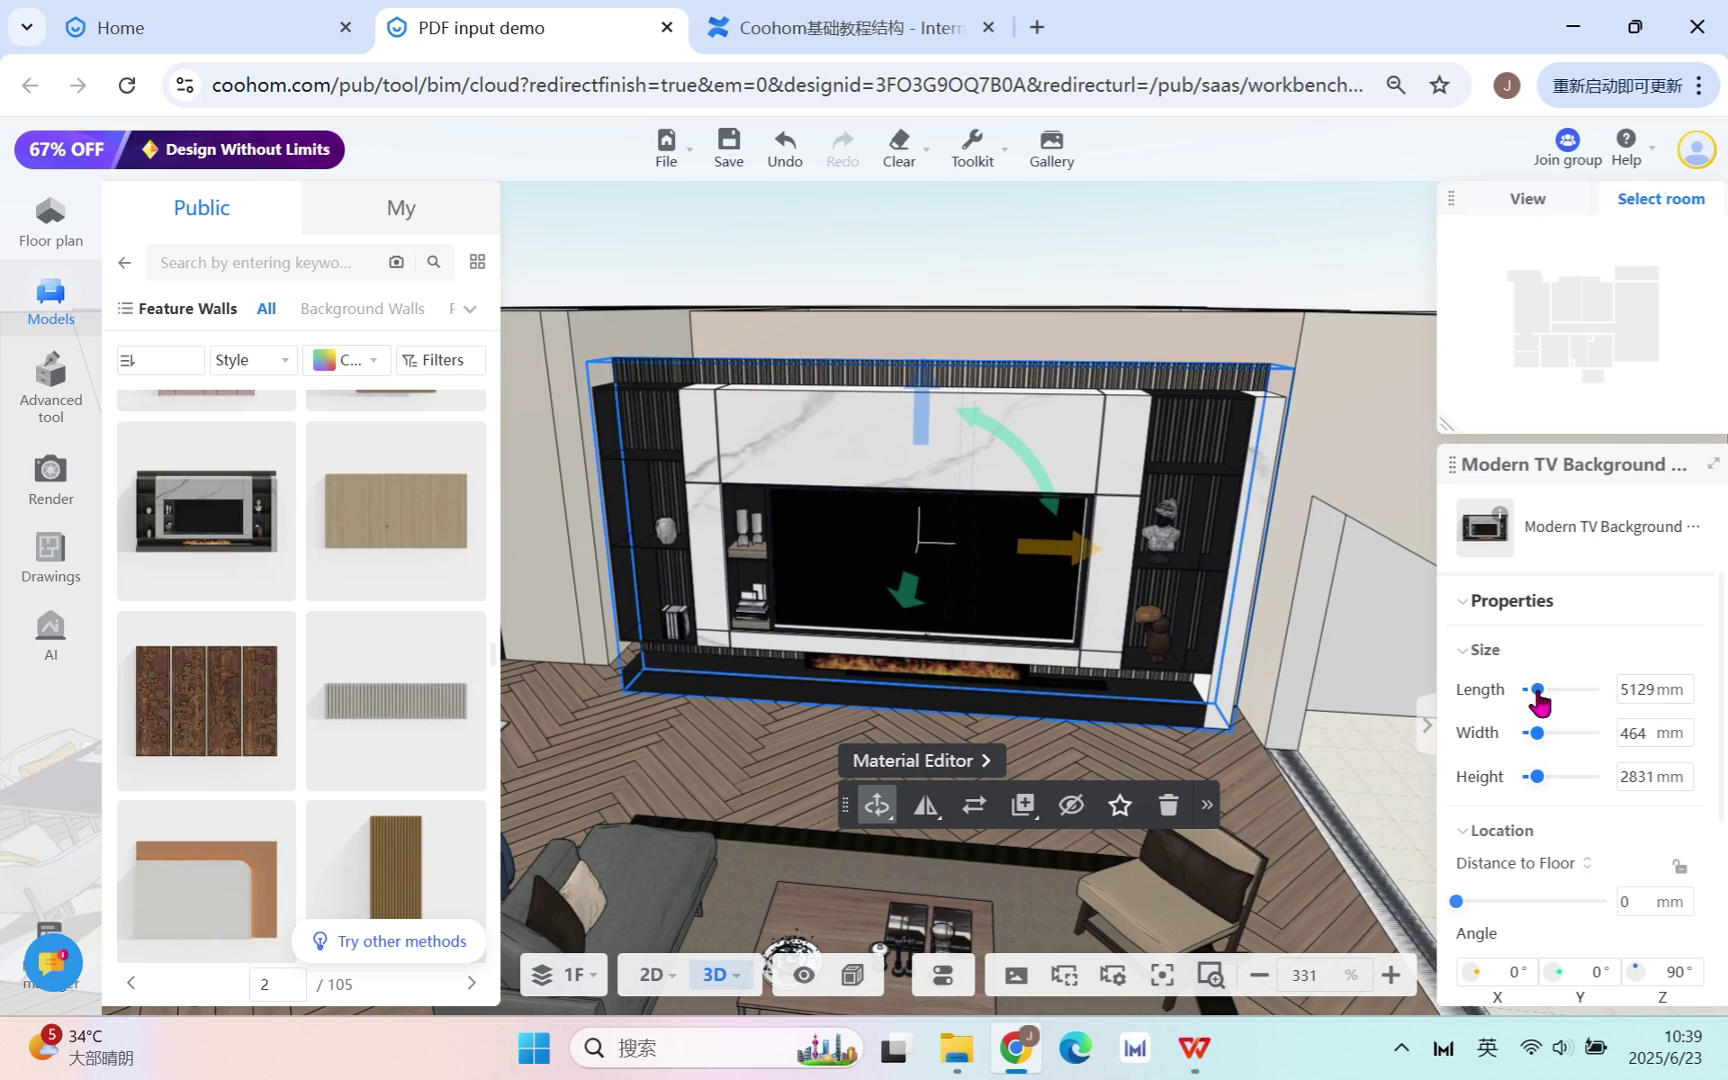
left_click(785, 147)
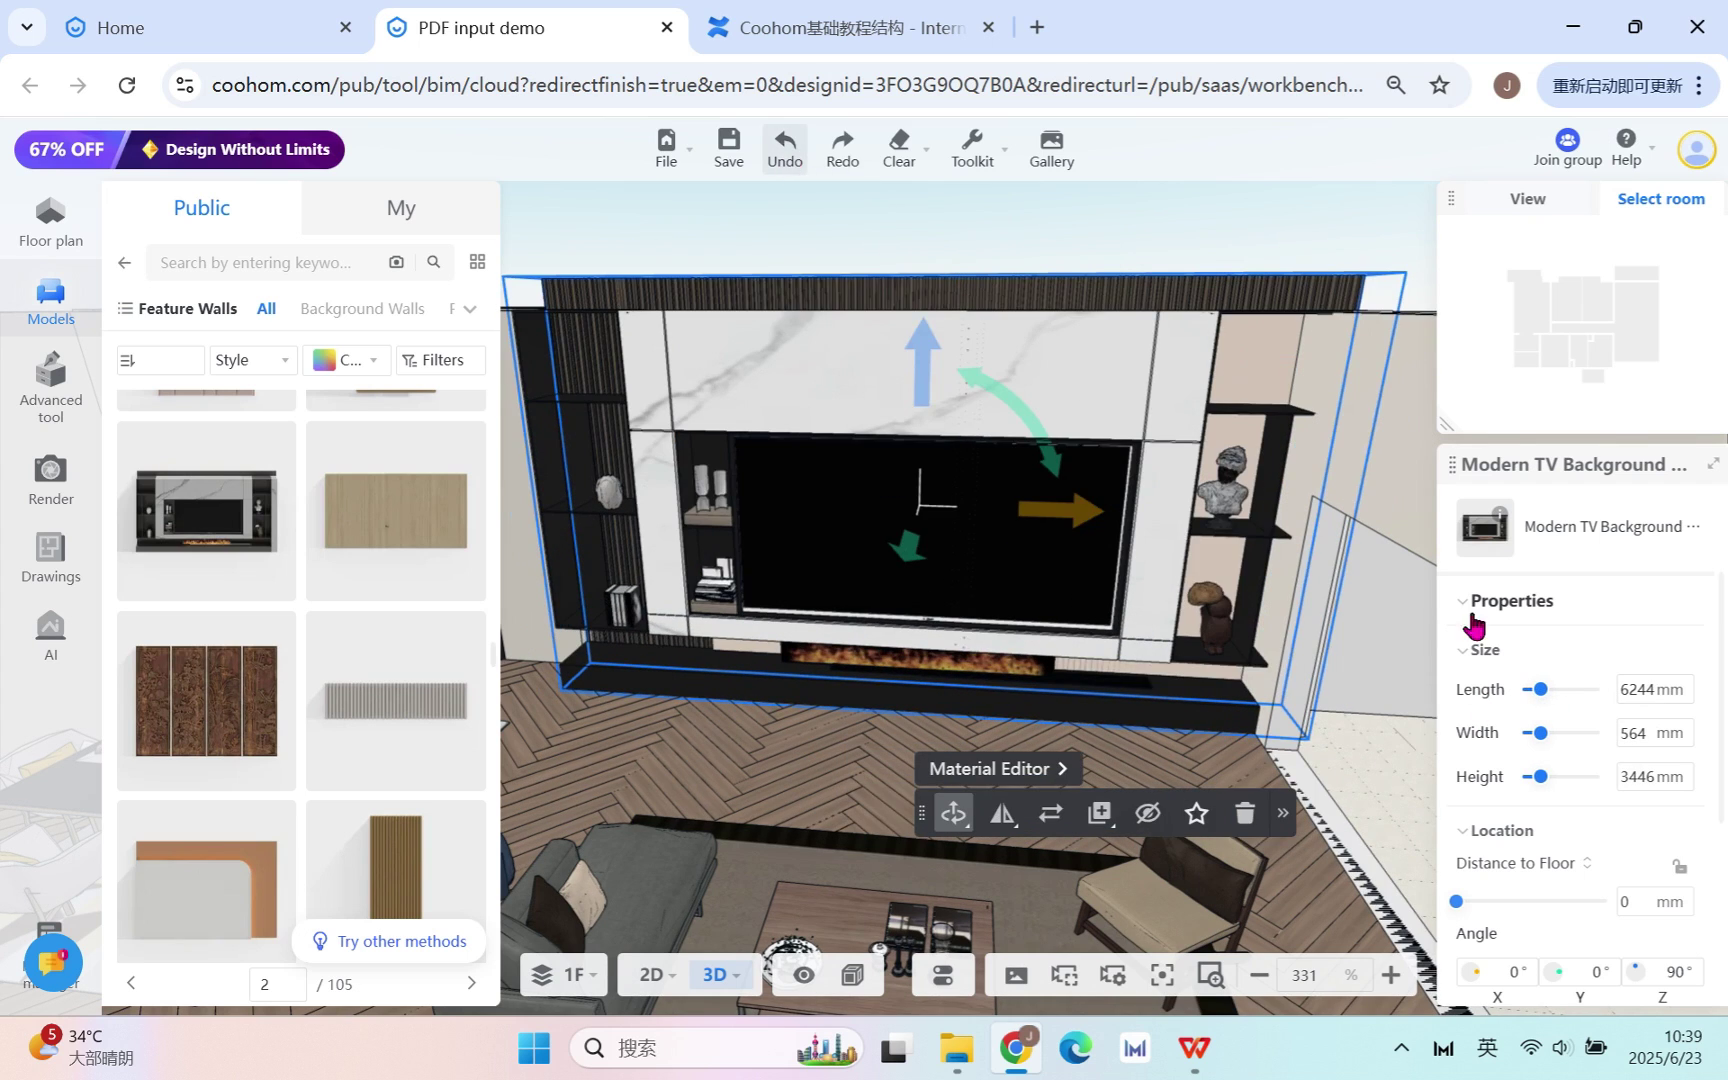
left_click(785, 152)
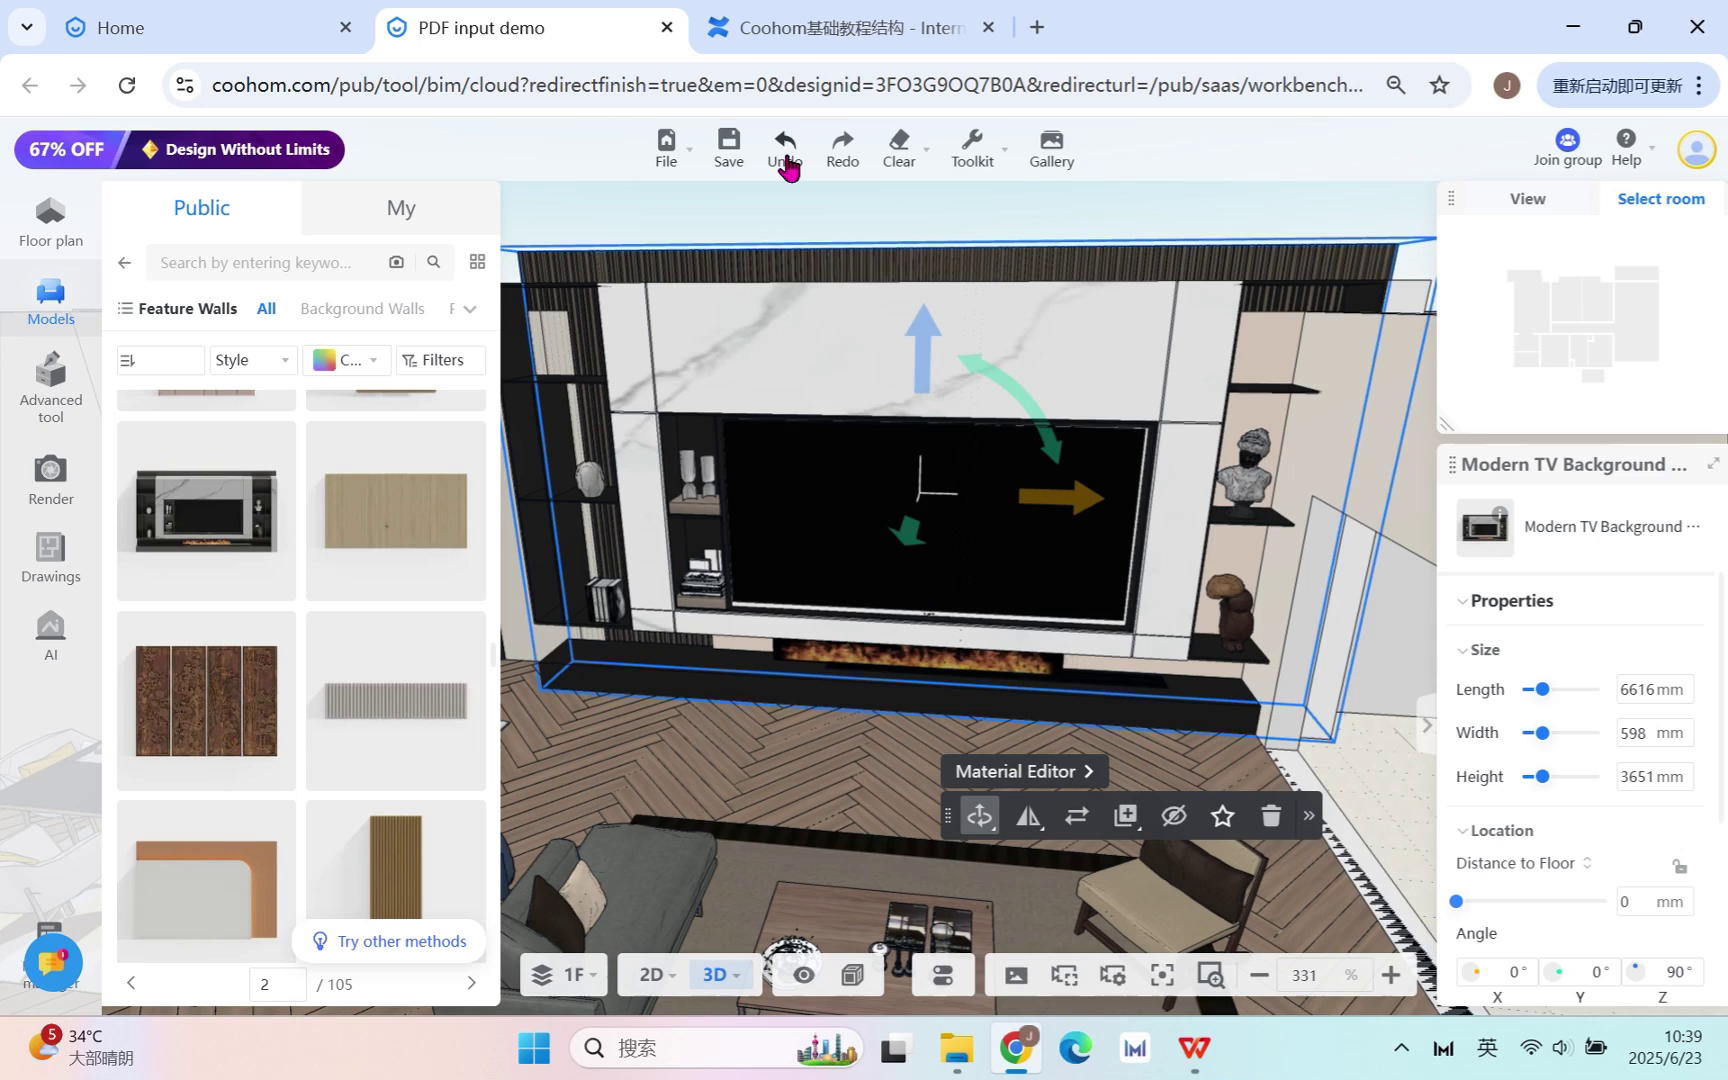
left_click(787, 162)
scroll(1617, 914, "down", 3)
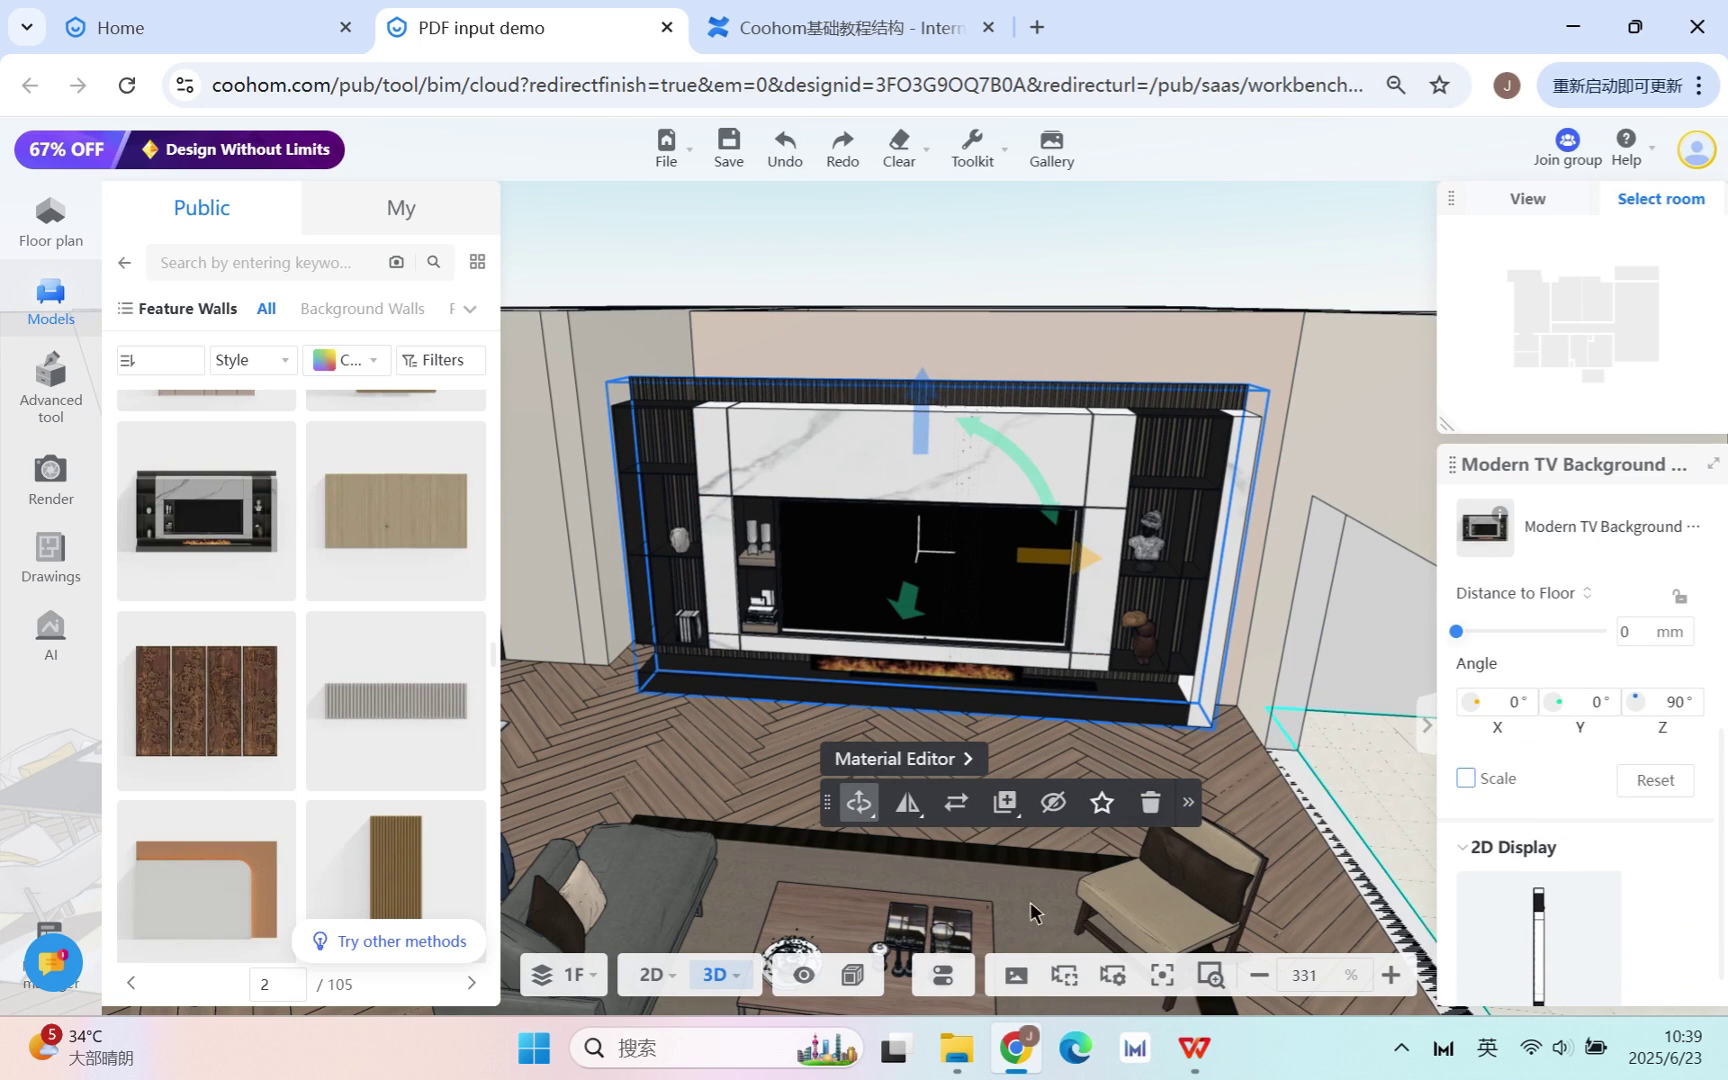
- In the 2D plan, set the gap between the TV wall and the balcony-side wall to 0
left_click(640, 828)
scroll(1010, 370, "up", 2)
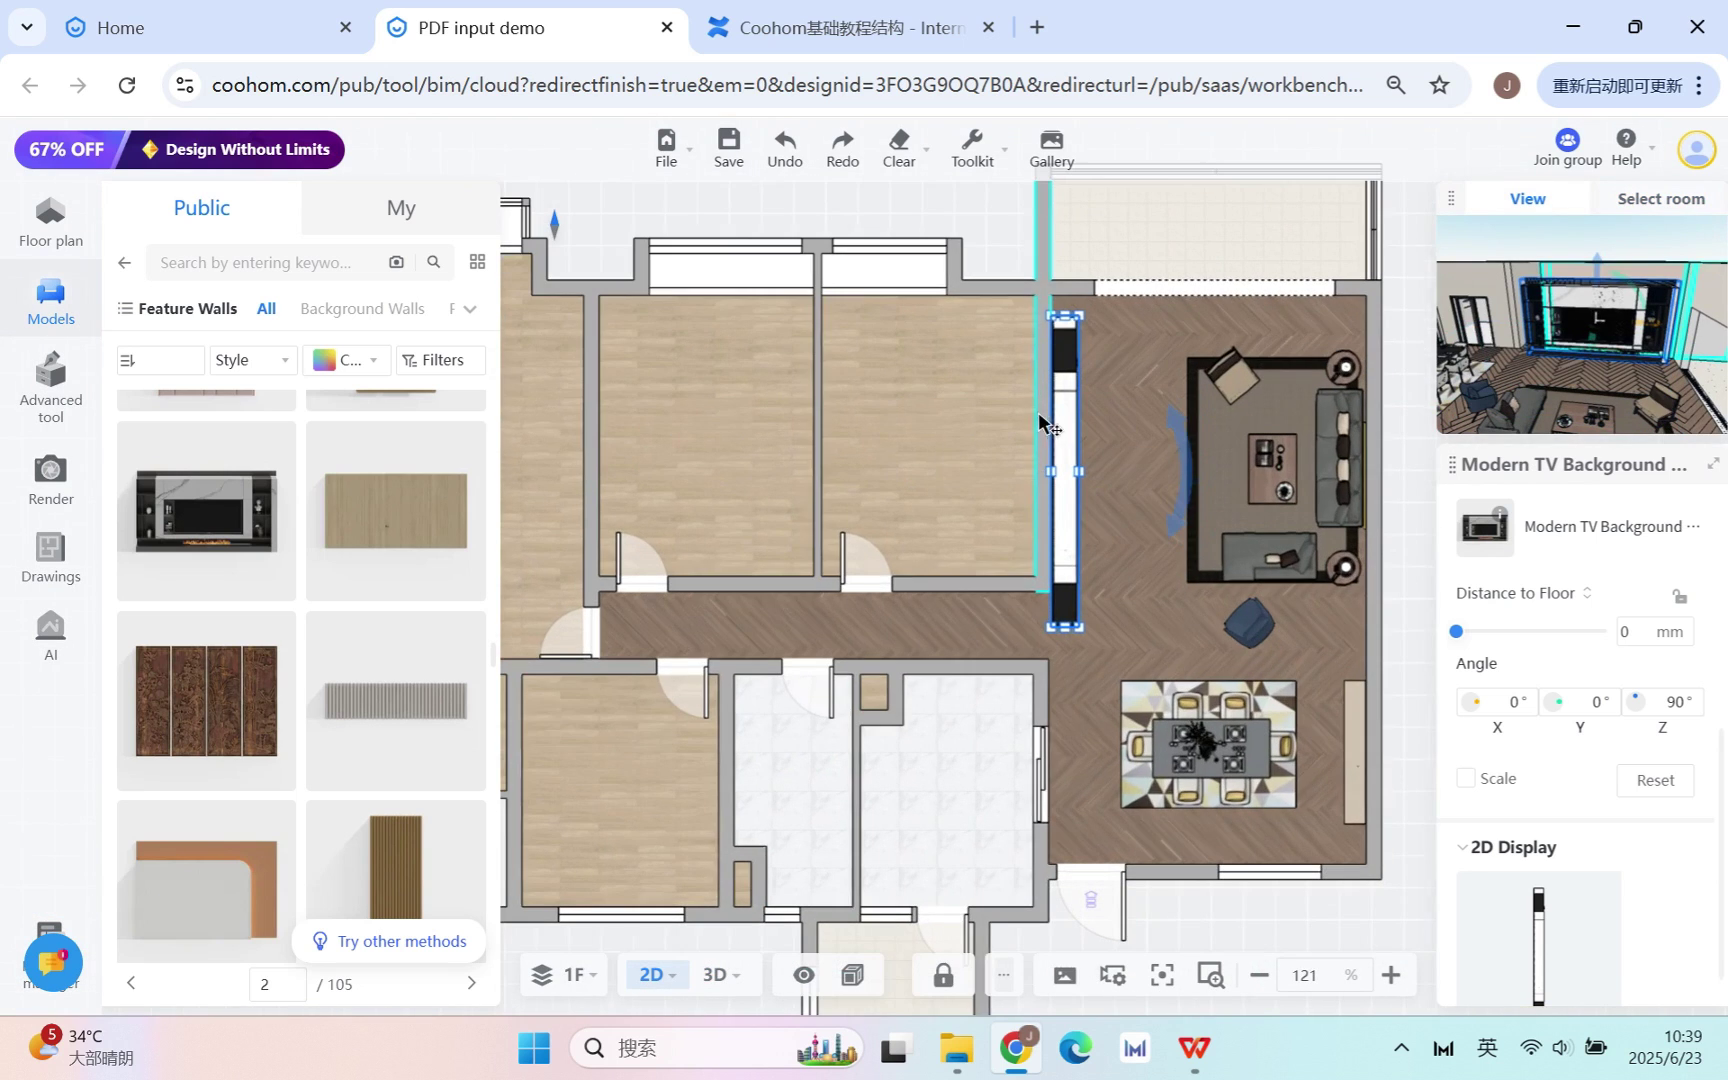
scroll(952, 600, "up", 2)
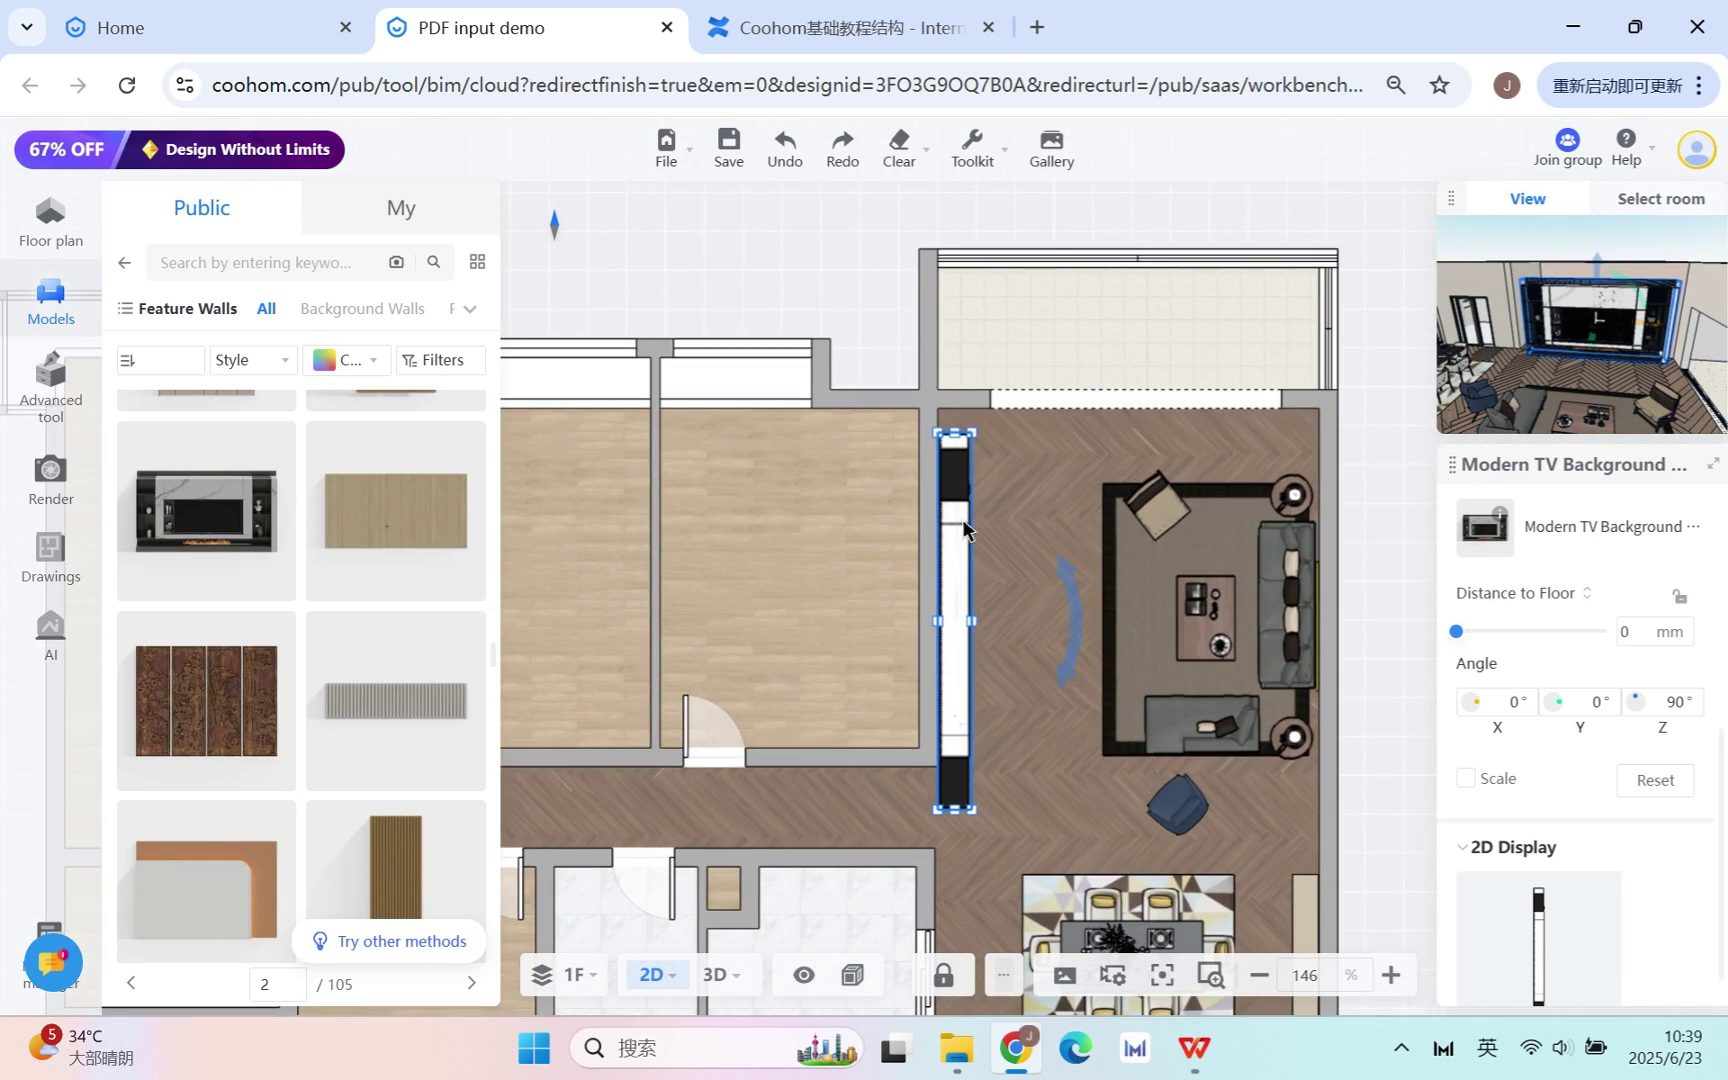
left_click(958, 403)
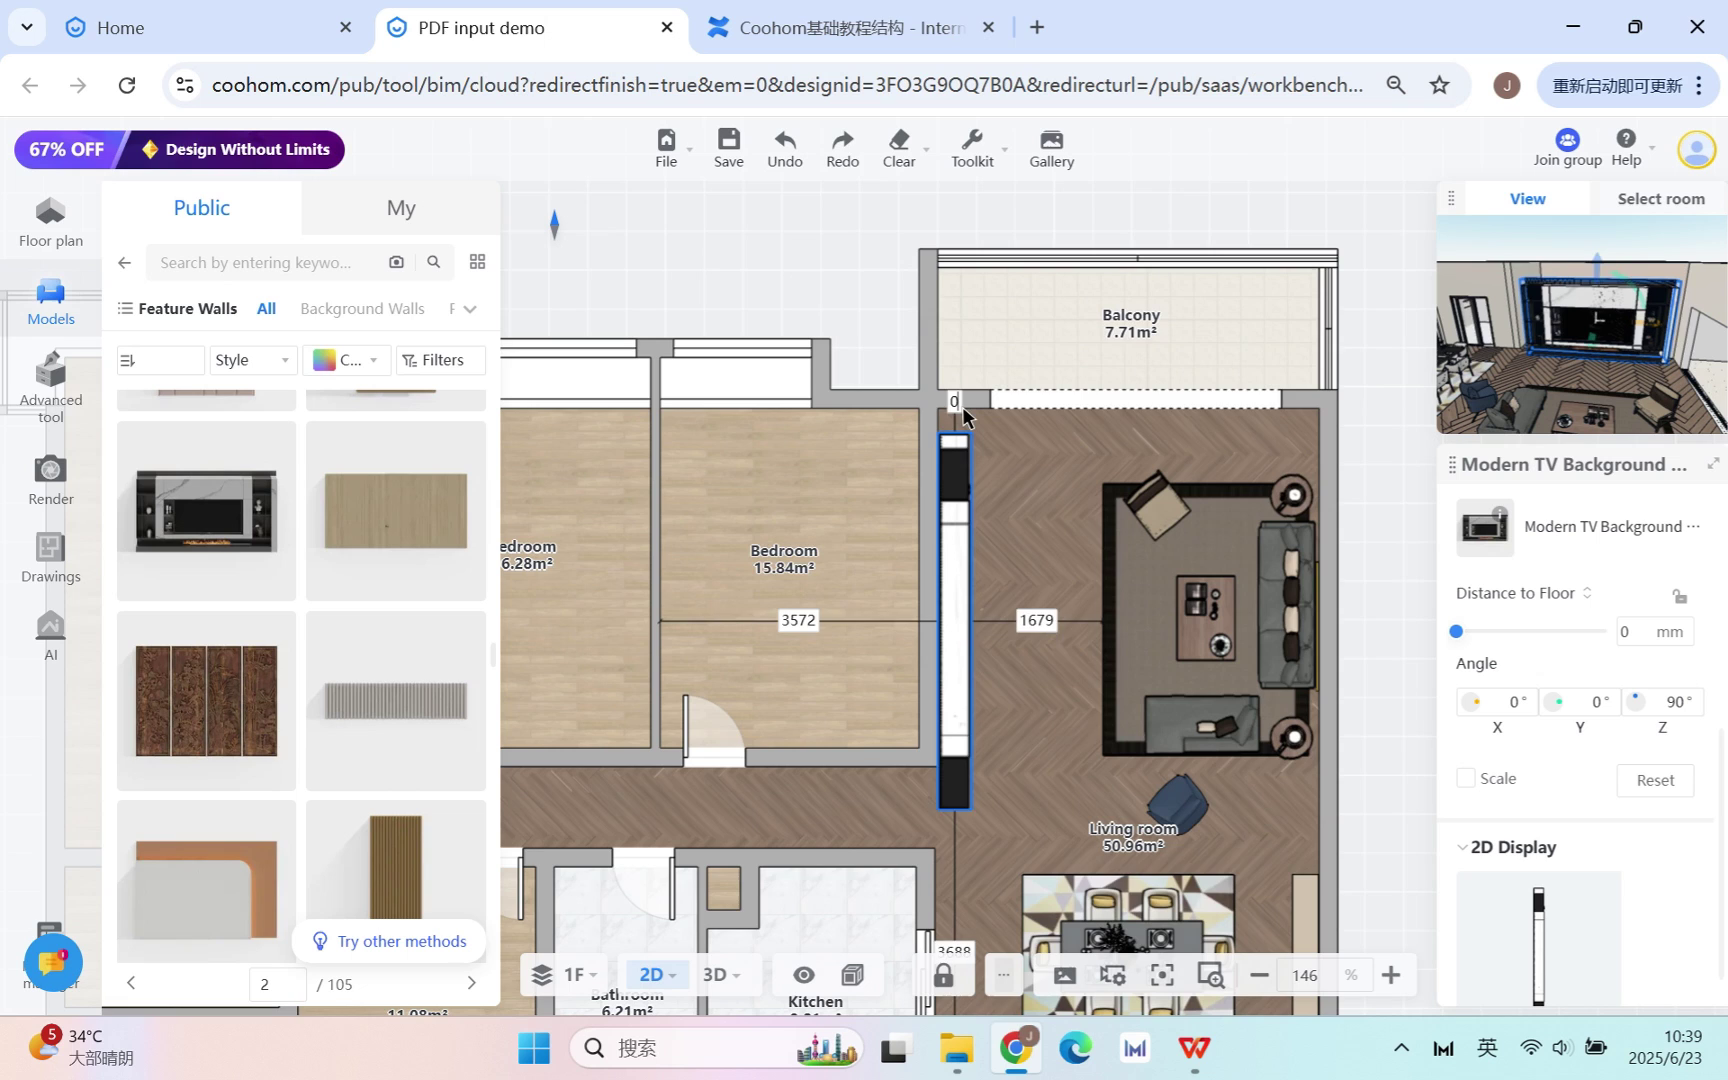
type("0")
key("Return")
- Shorten the TV wall so its lower end meets the wall corner, spanning 4620 mm
scroll(958, 425, "up", 4)
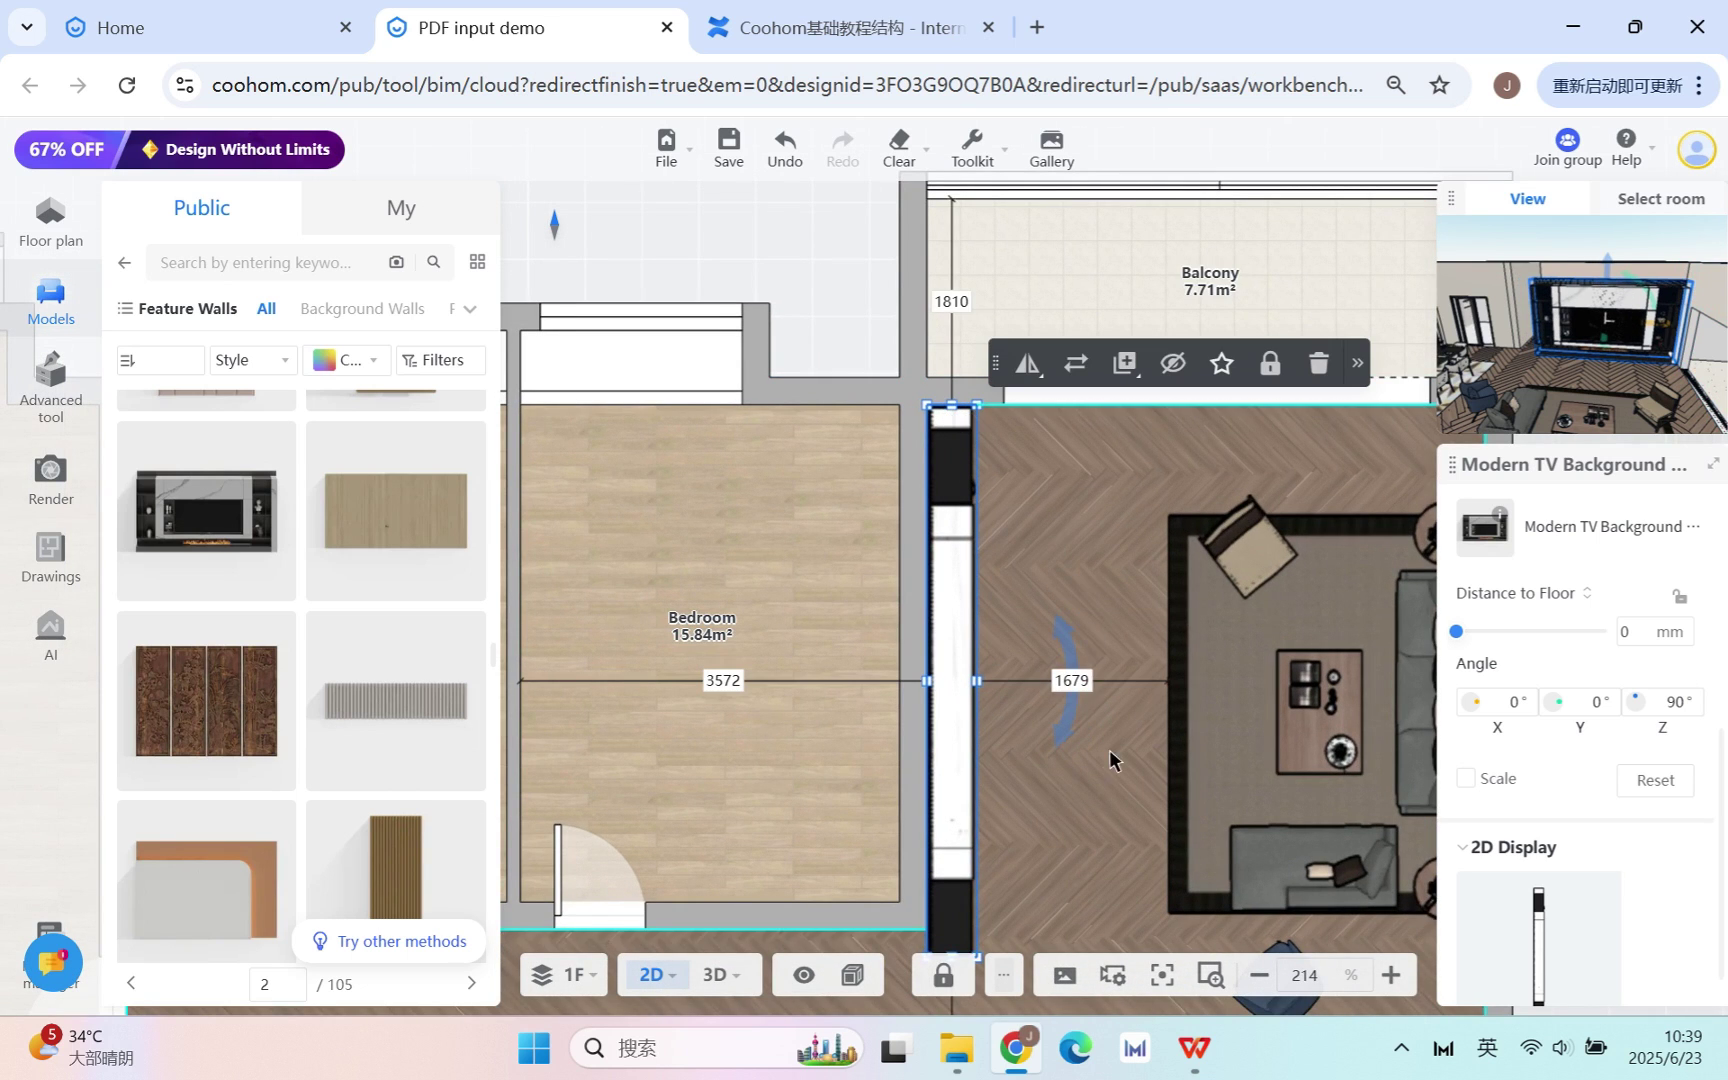
right_click_drag(1091, 879, 1064, 744)
scroll(996, 872, "up", 5)
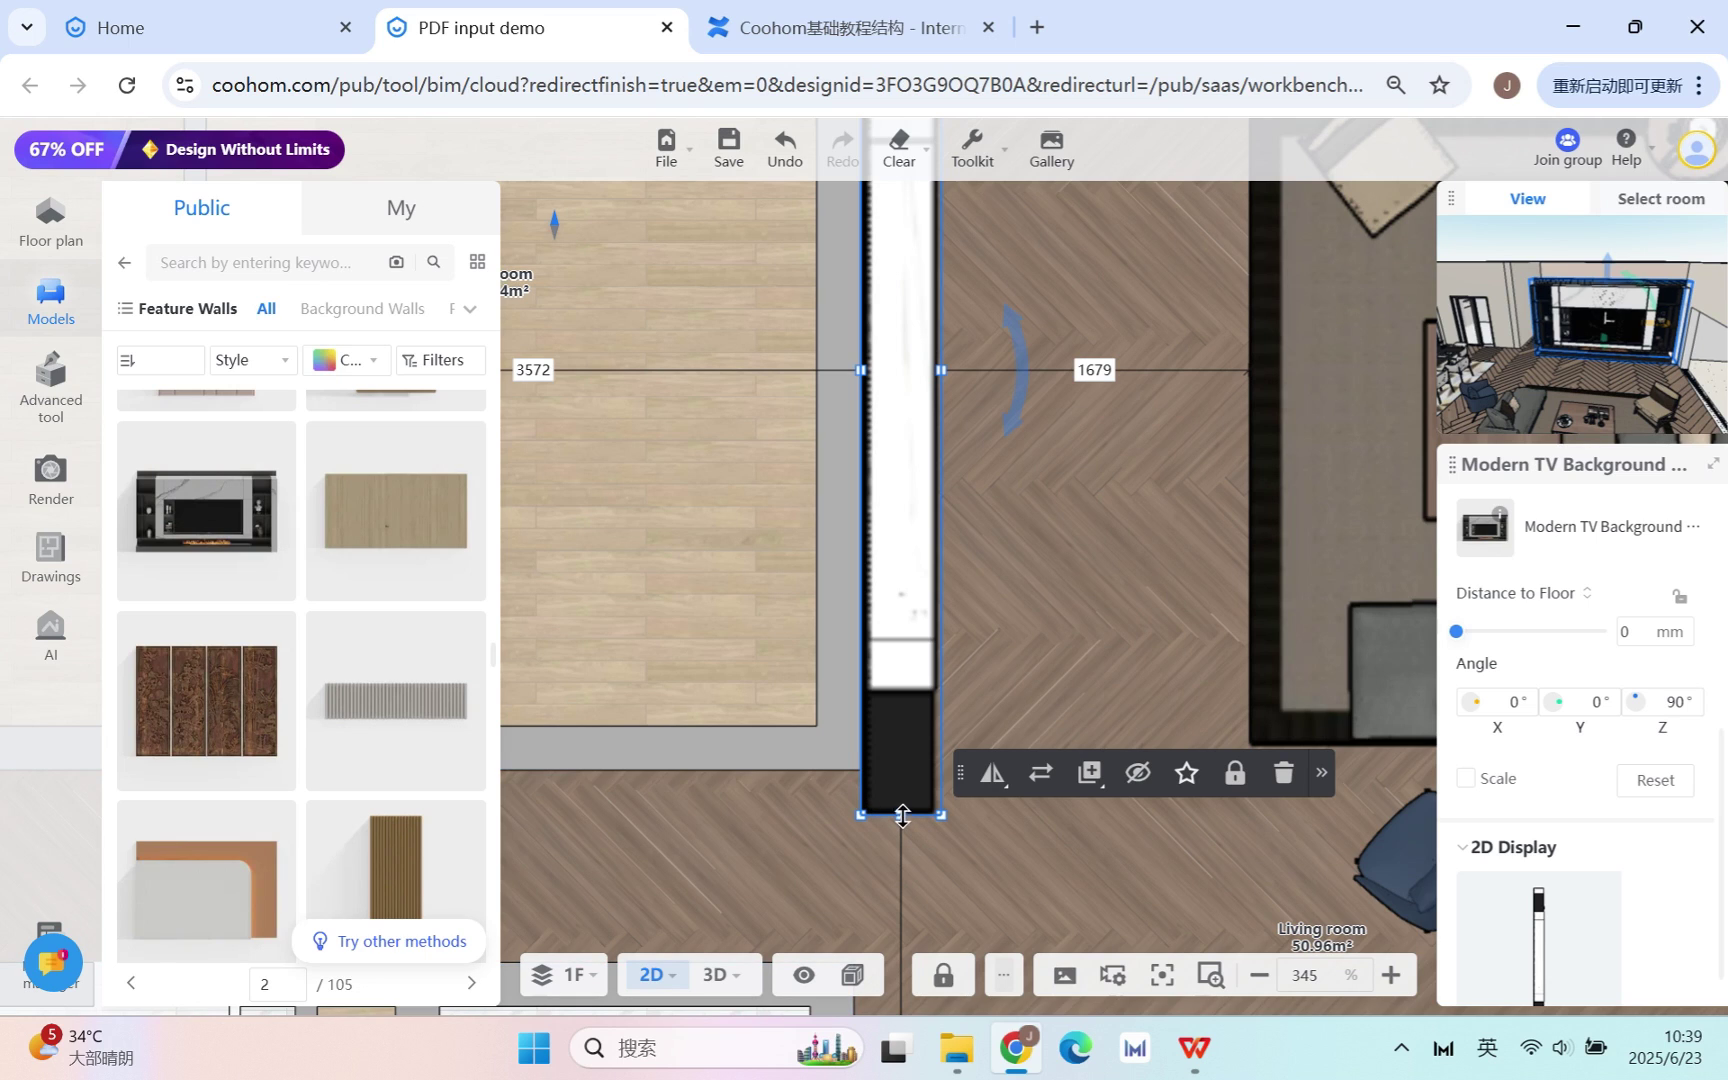
left_click_drag(902, 815, 902, 770)
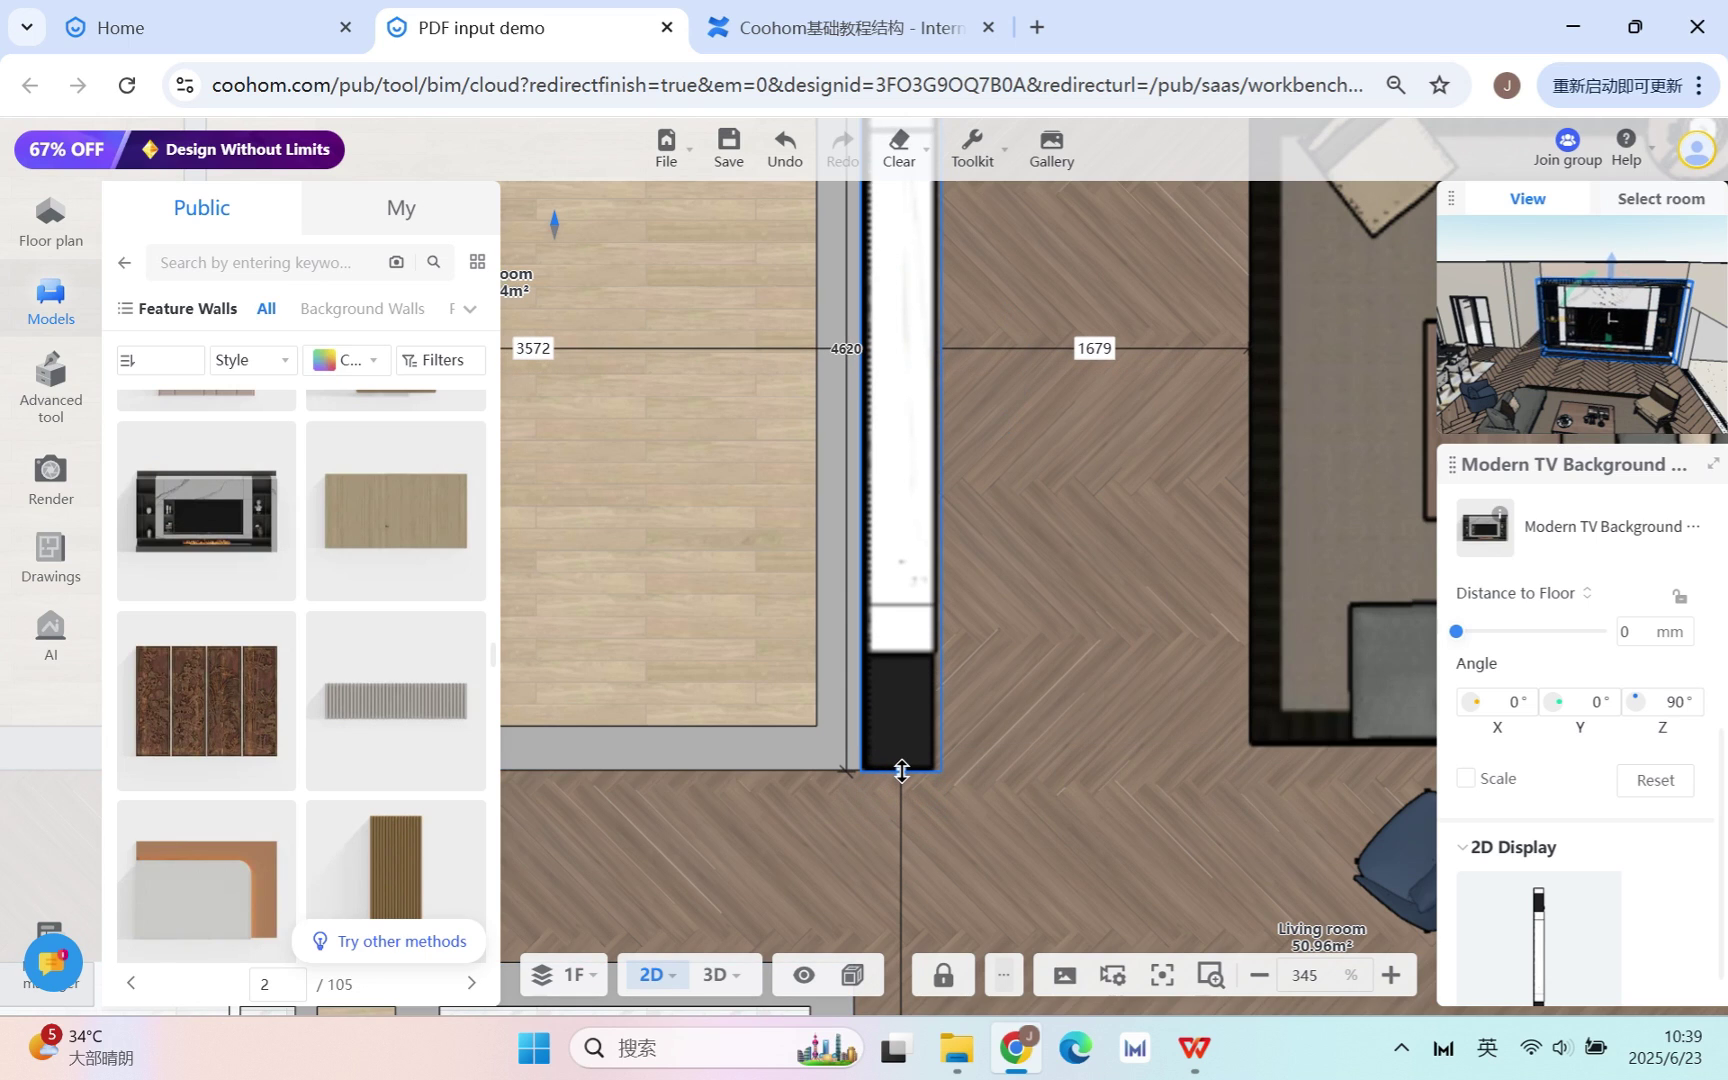
- In 3D, switch the TV wall to Scale control and stretch it to the ceiling, about 3014 mm tall
left_click(714, 975)
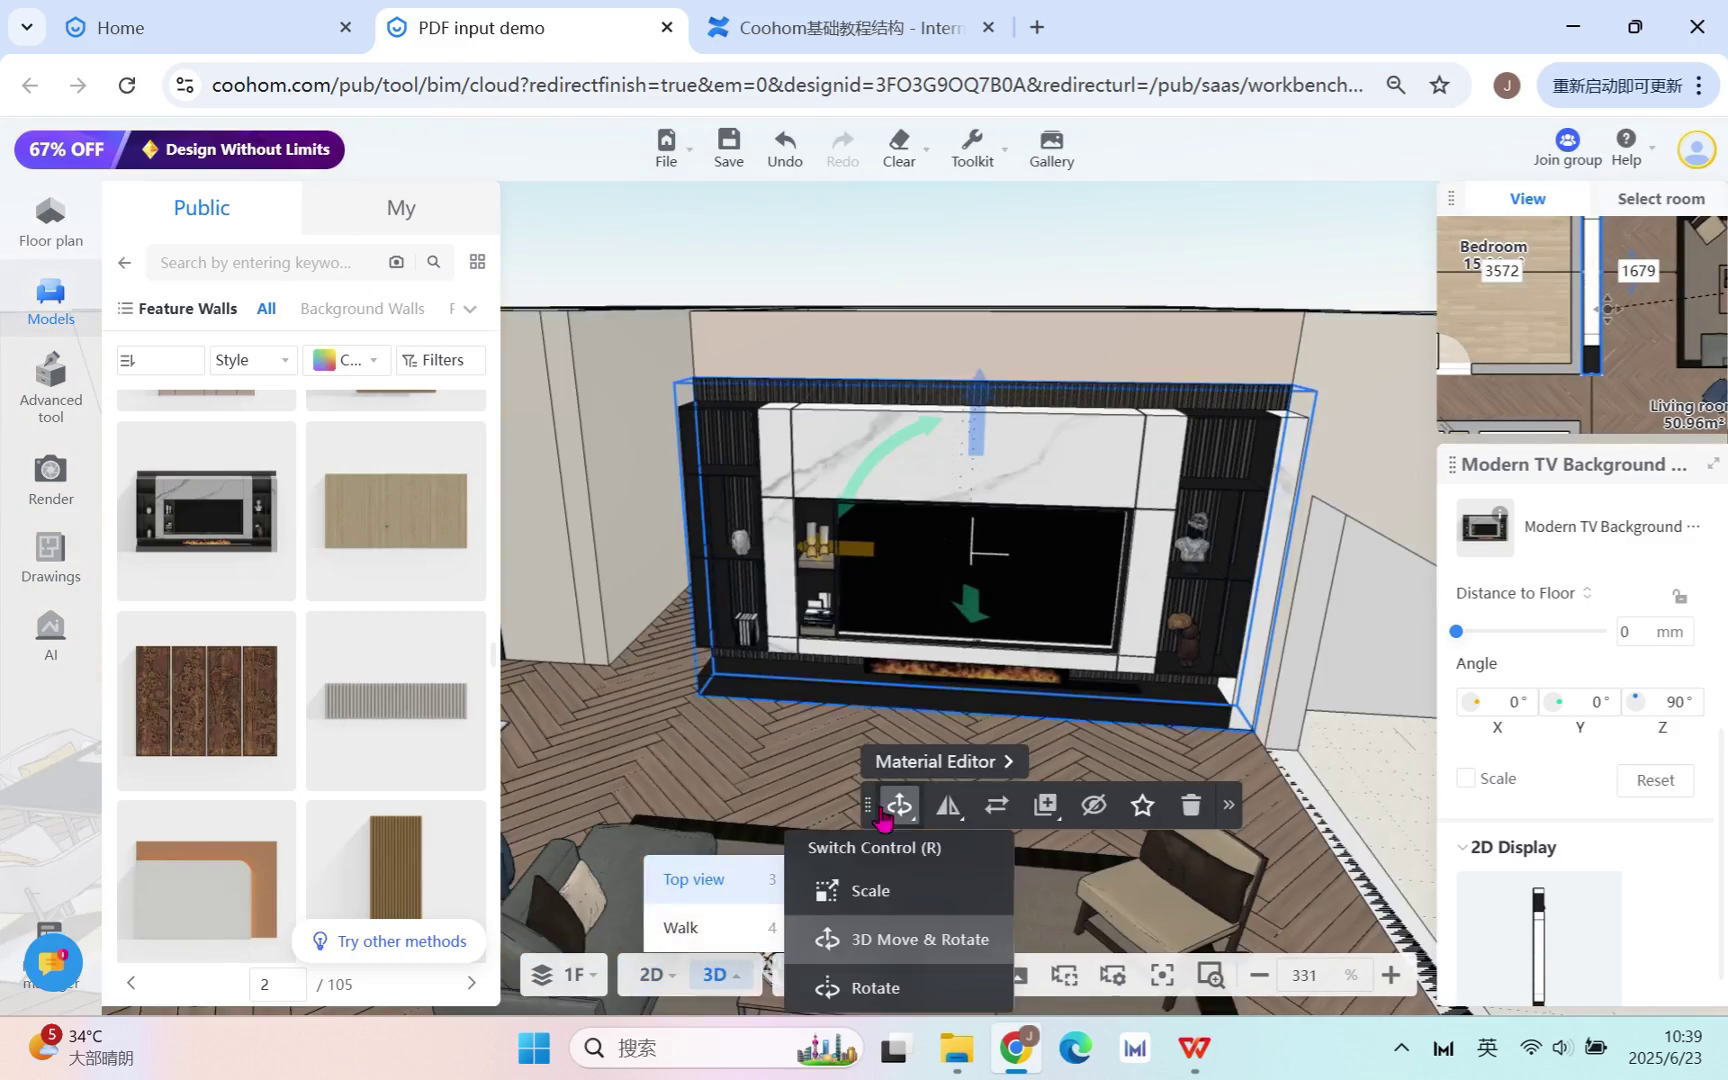
left_click_drag(714, 770, 937, 791)
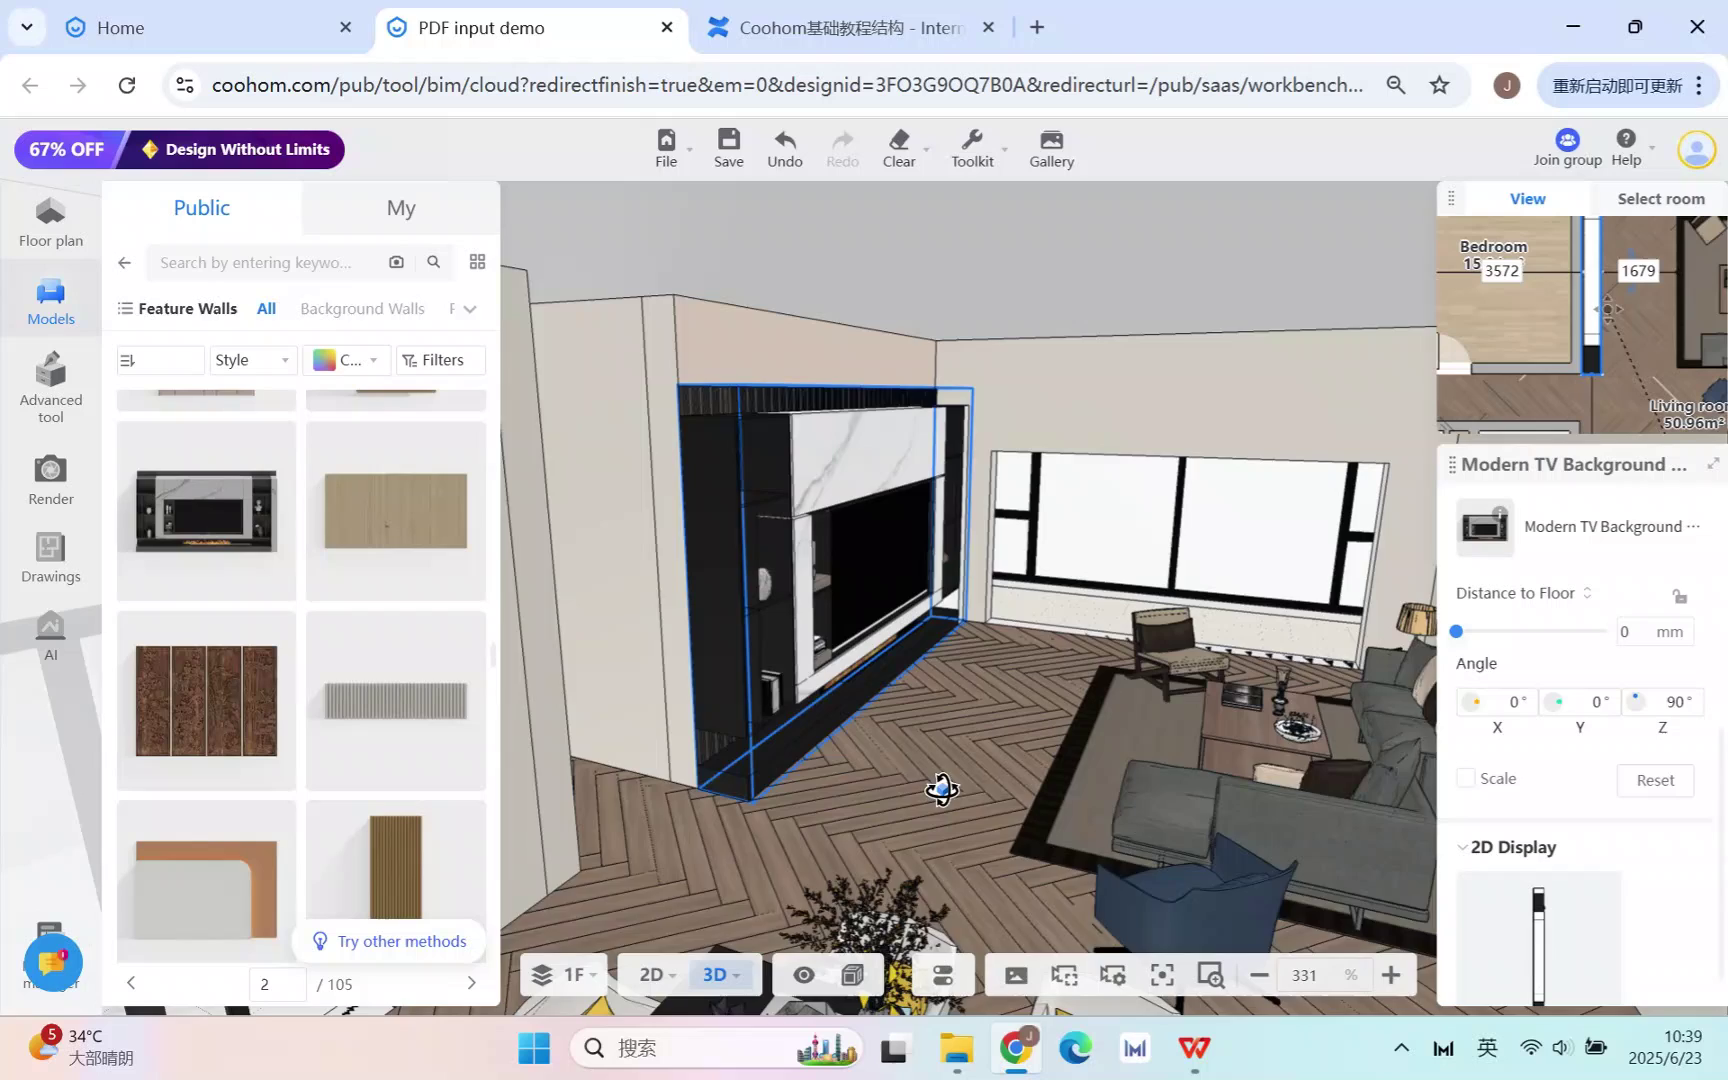
left_click(928, 650)
left_click(1025, 346)
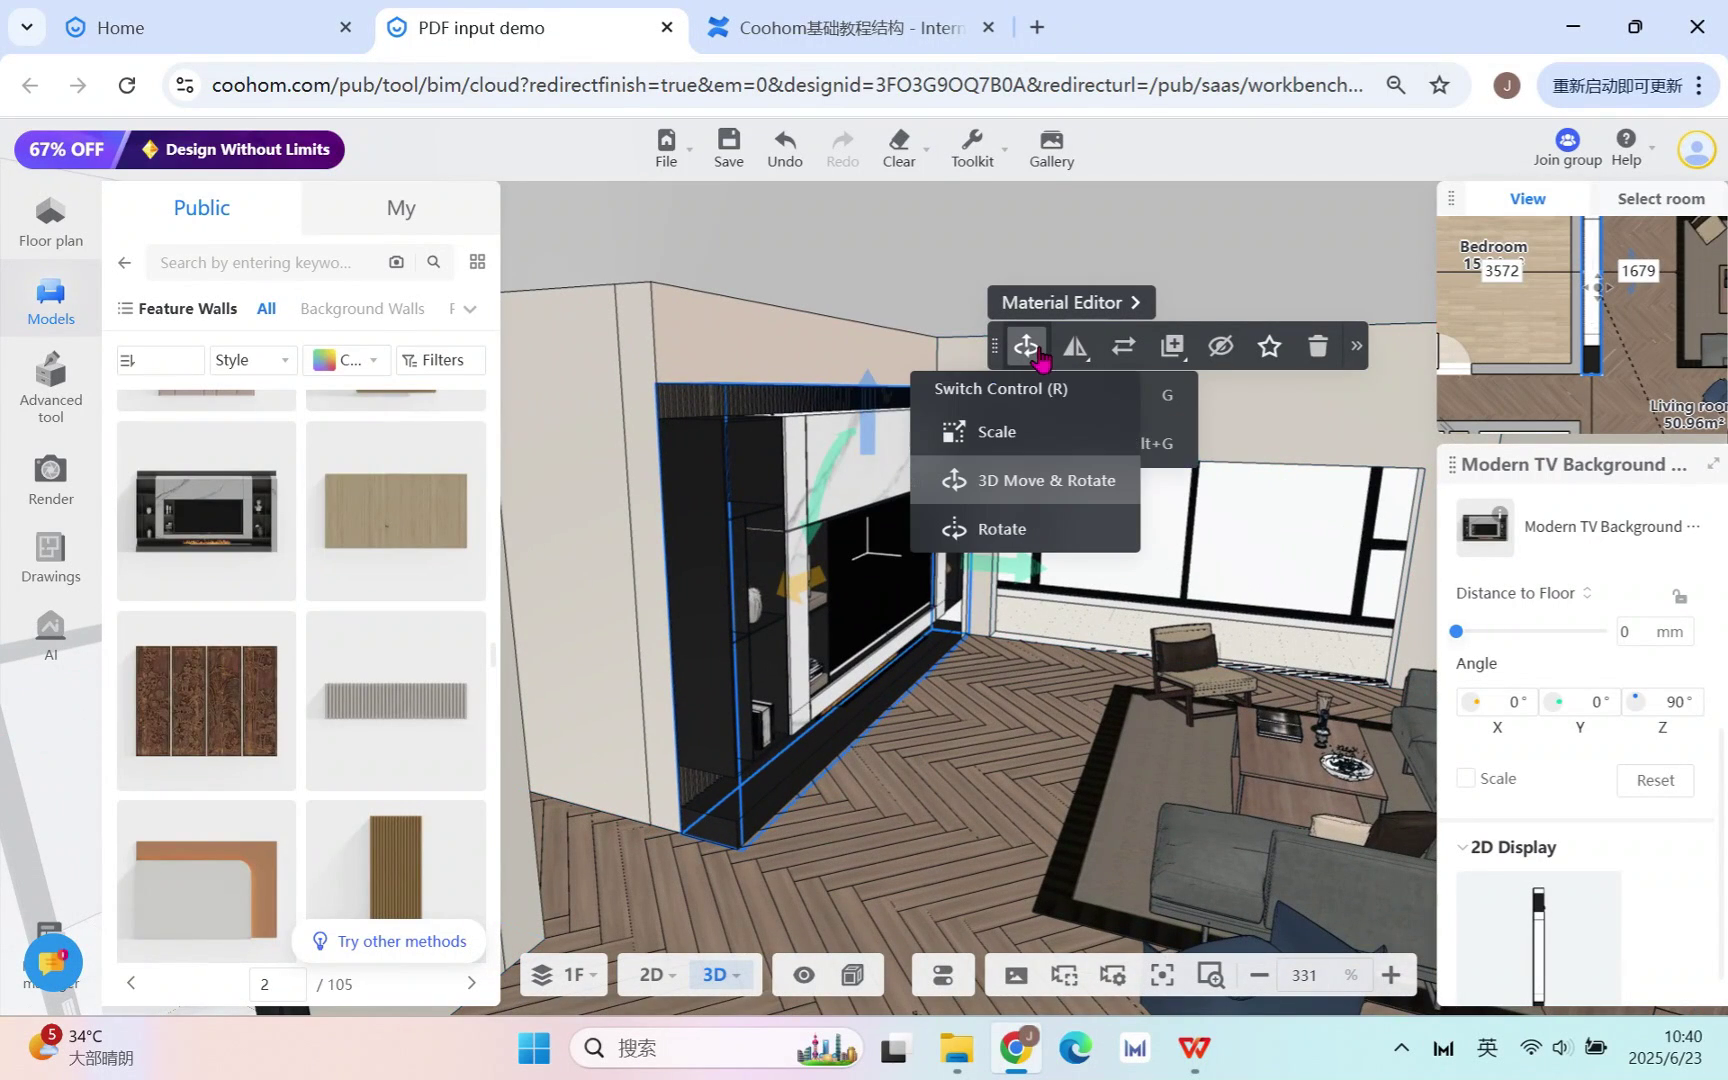
left_click(1000, 432)
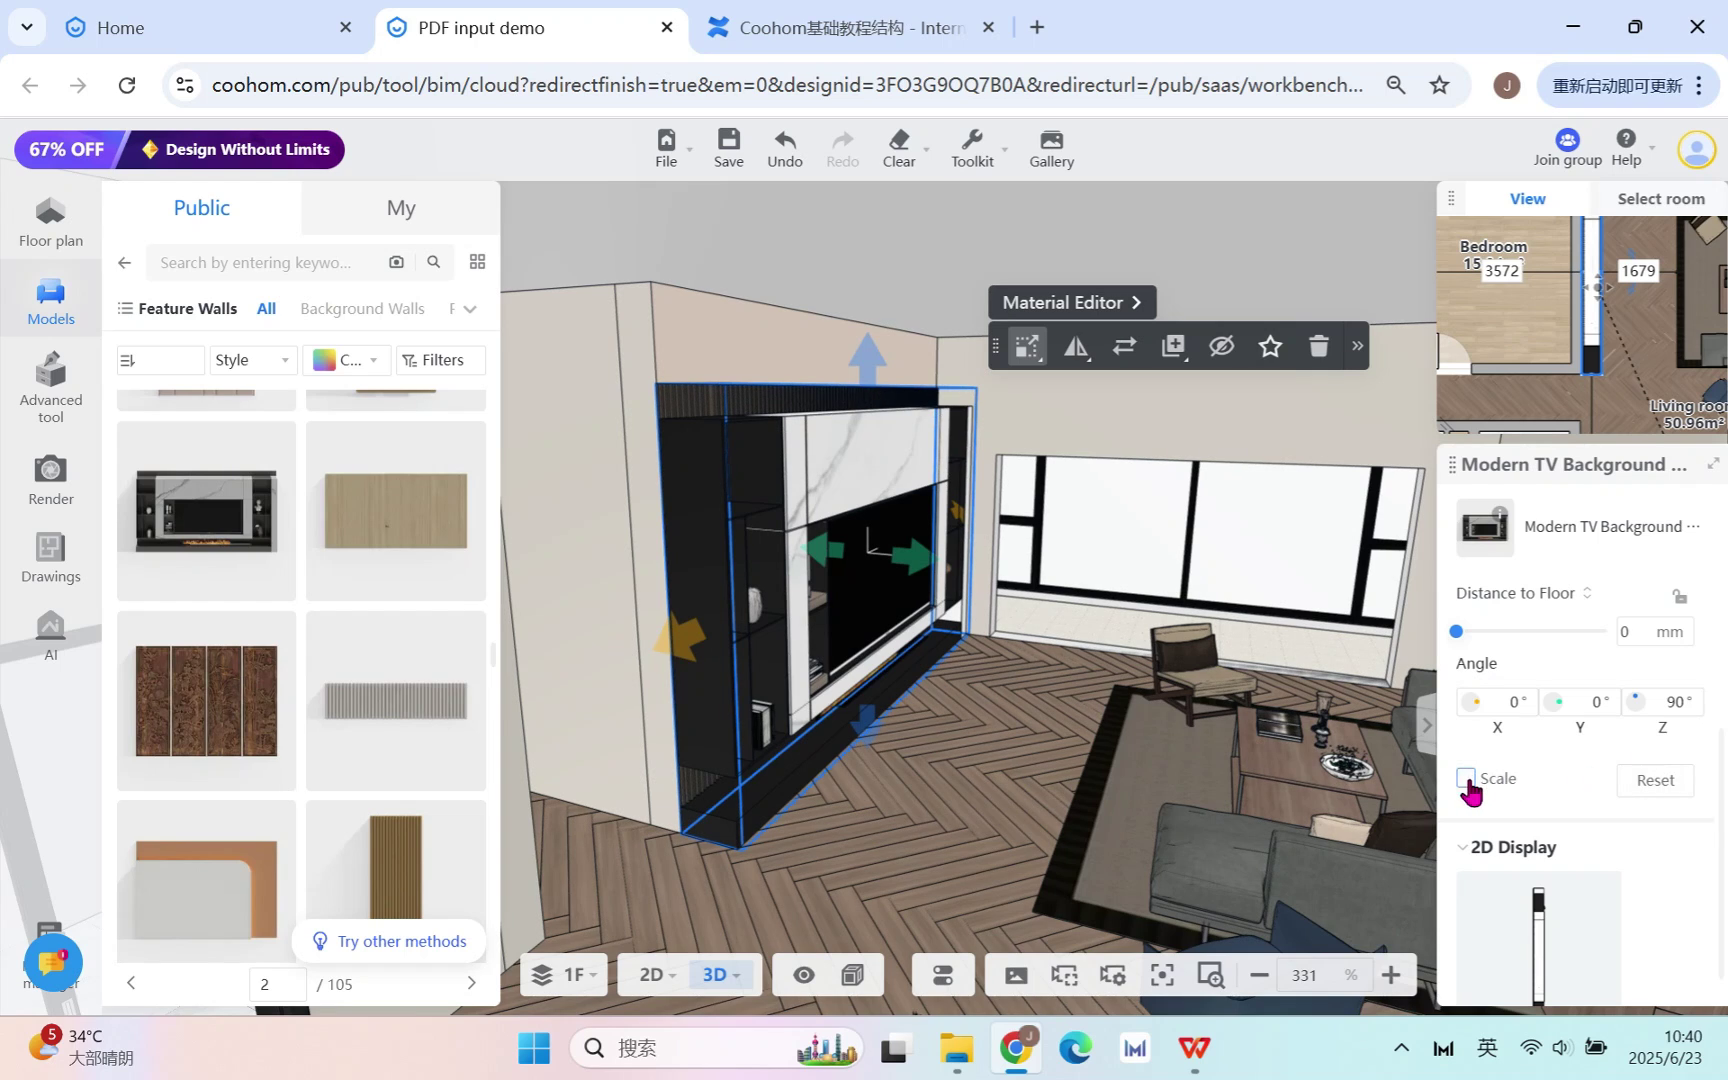
left_click_drag(867, 362, 870, 330)
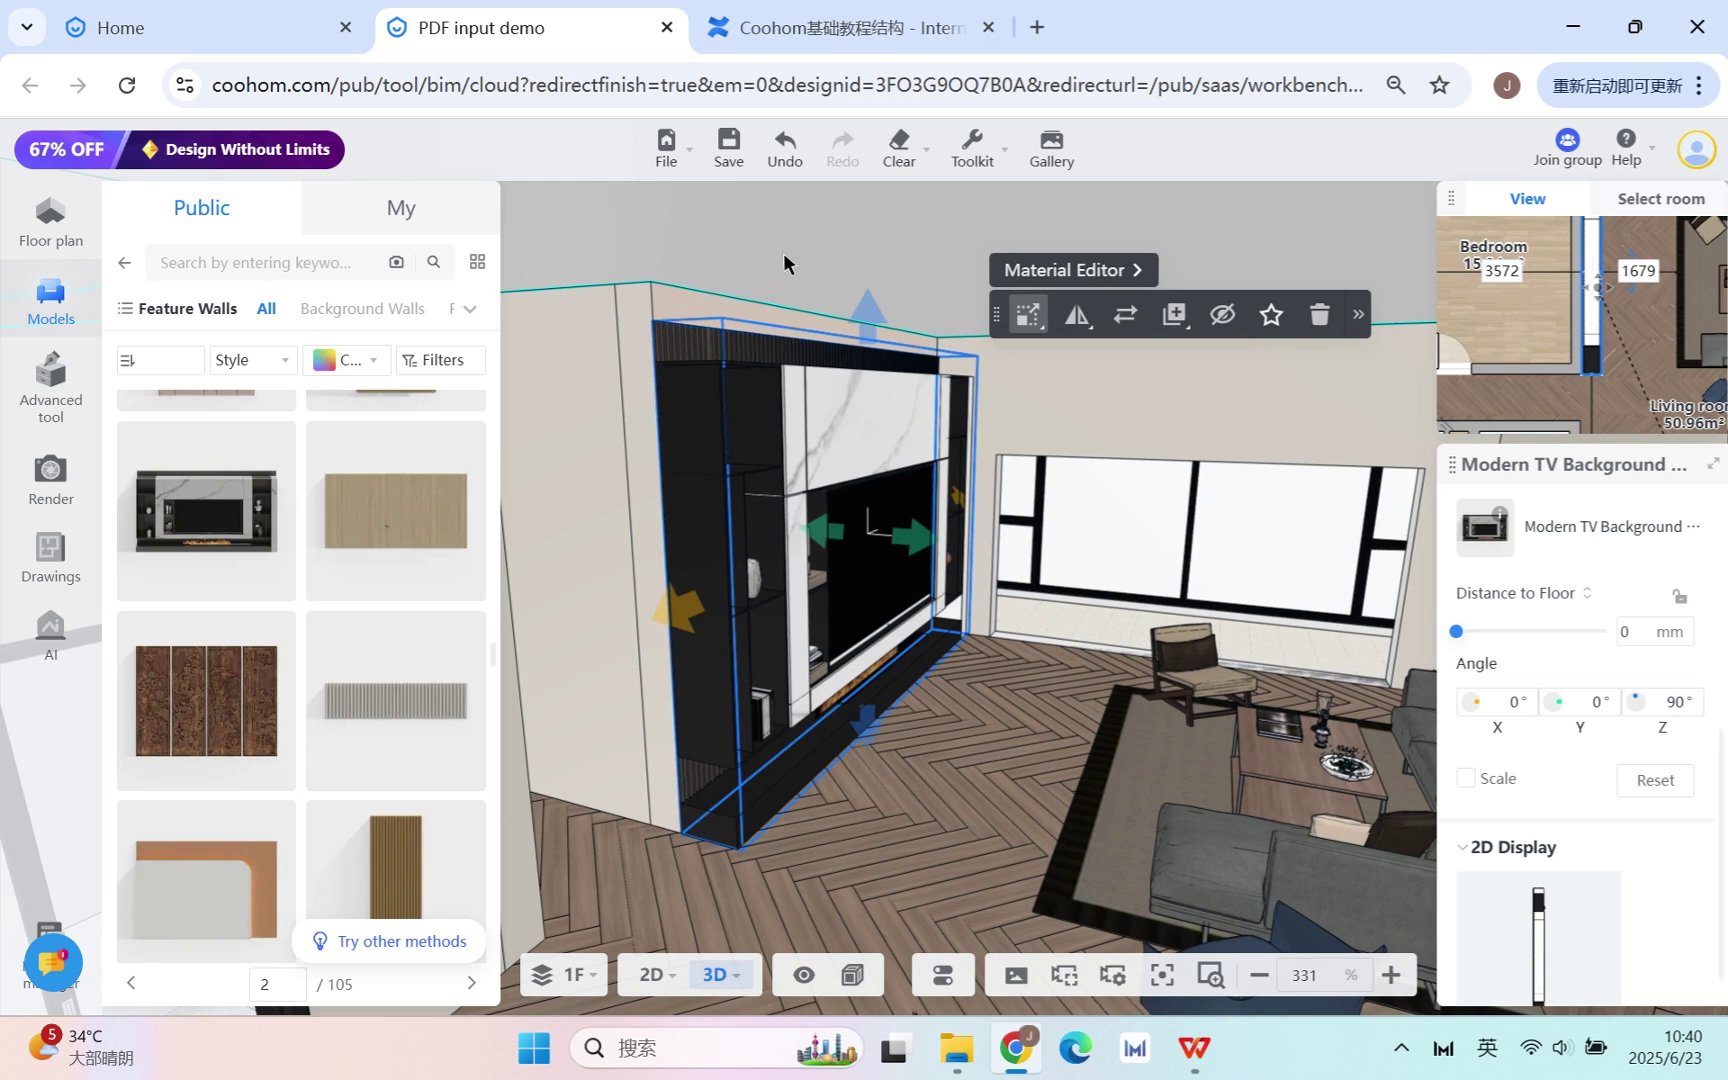
left_click_drag(1007, 810, 879, 802)
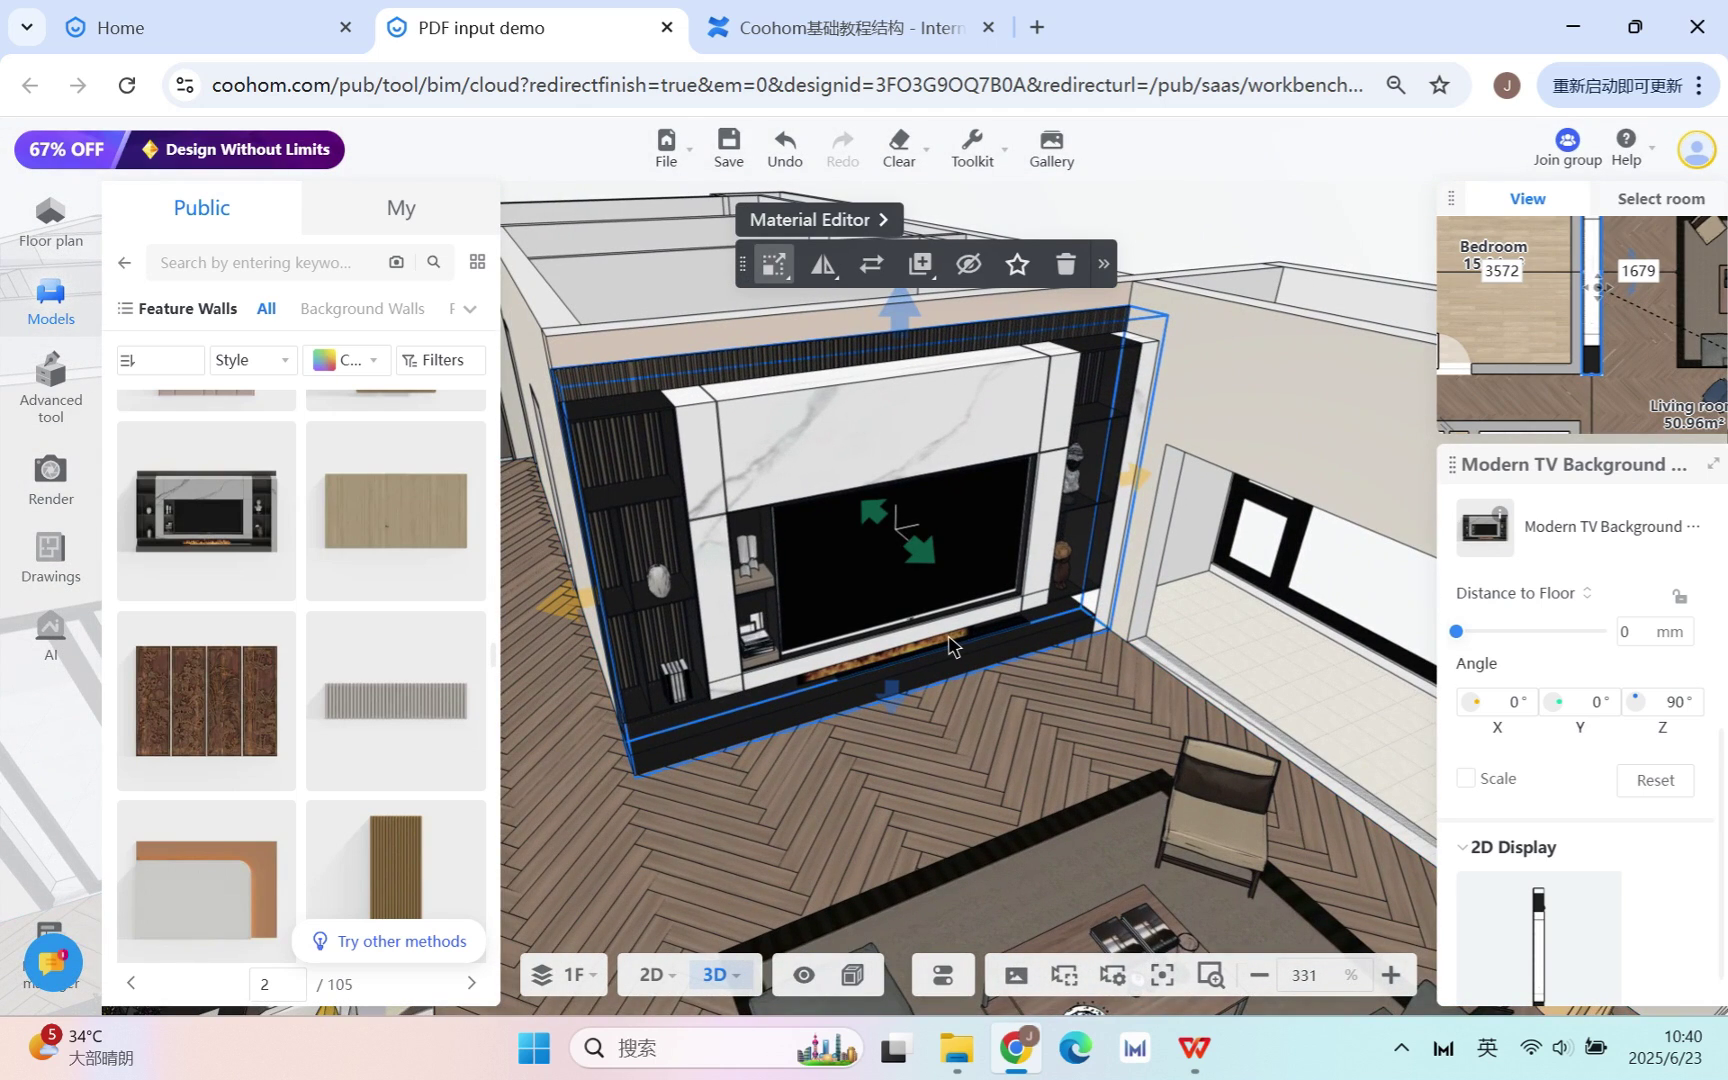
- Open the TV wall's Material Editor to create a new real-time material
left_click(828, 222)
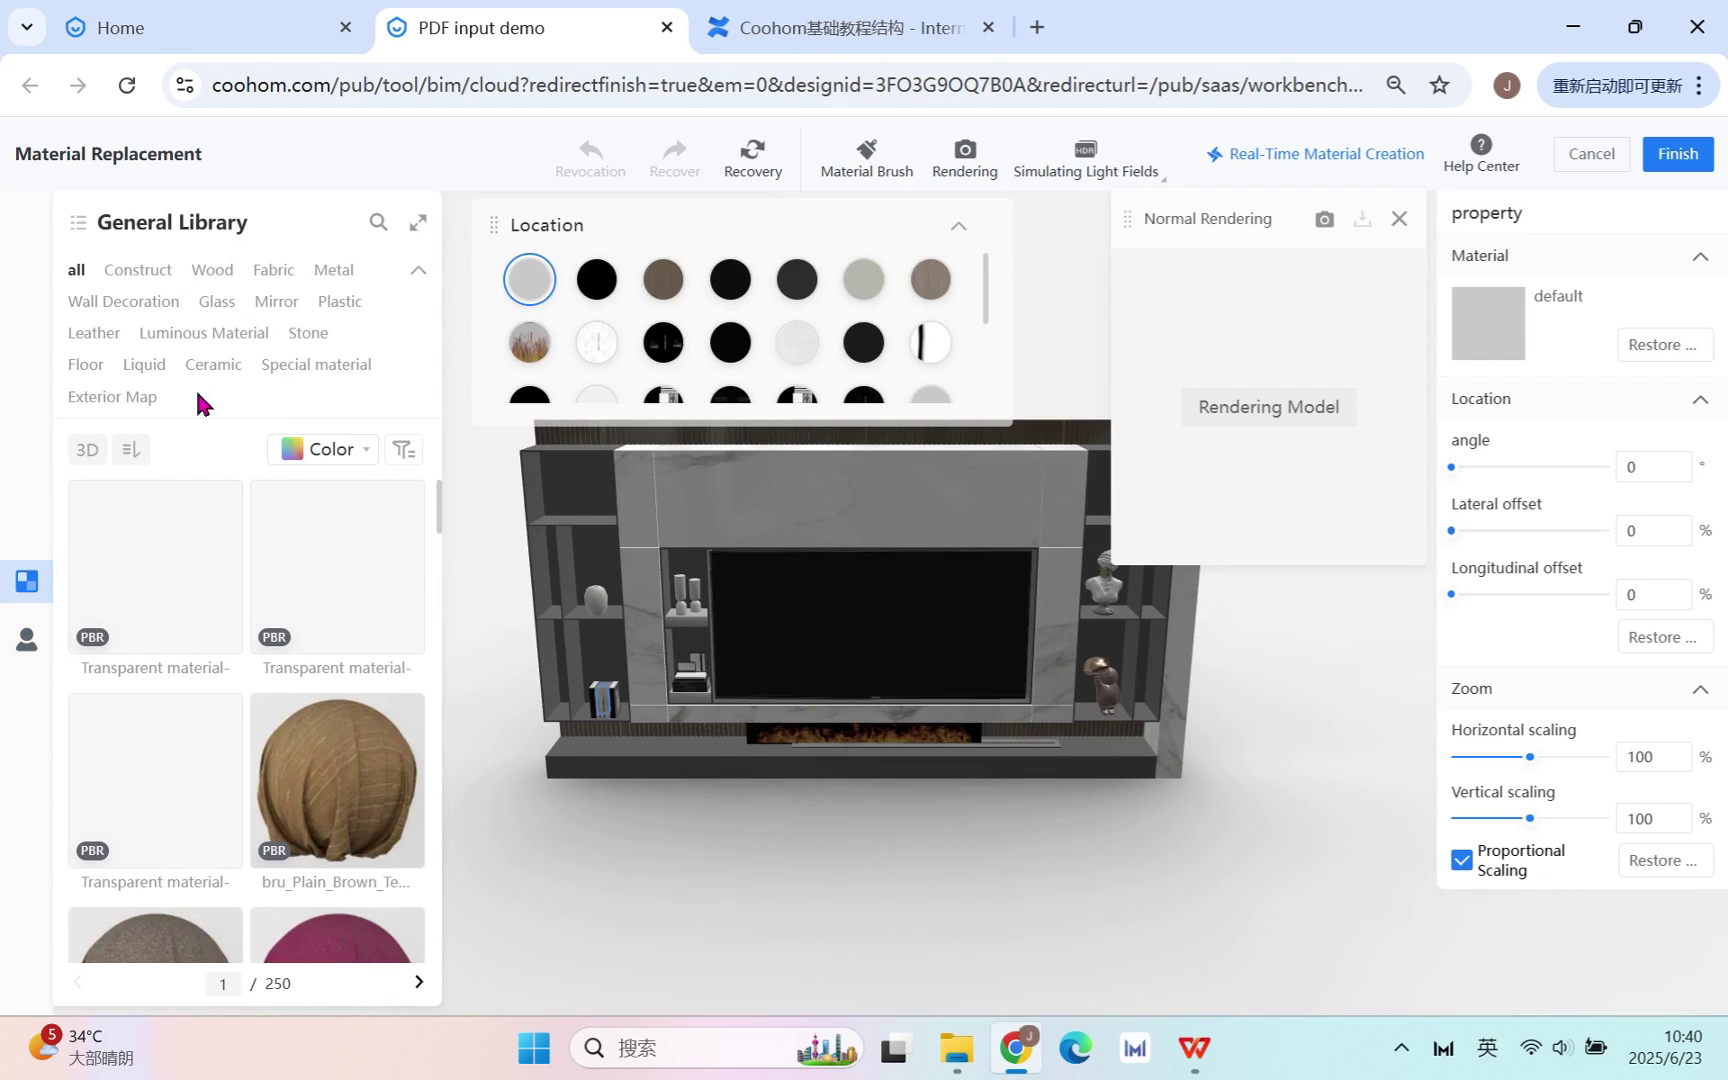
left_click_drag(756, 899, 1084, 883)
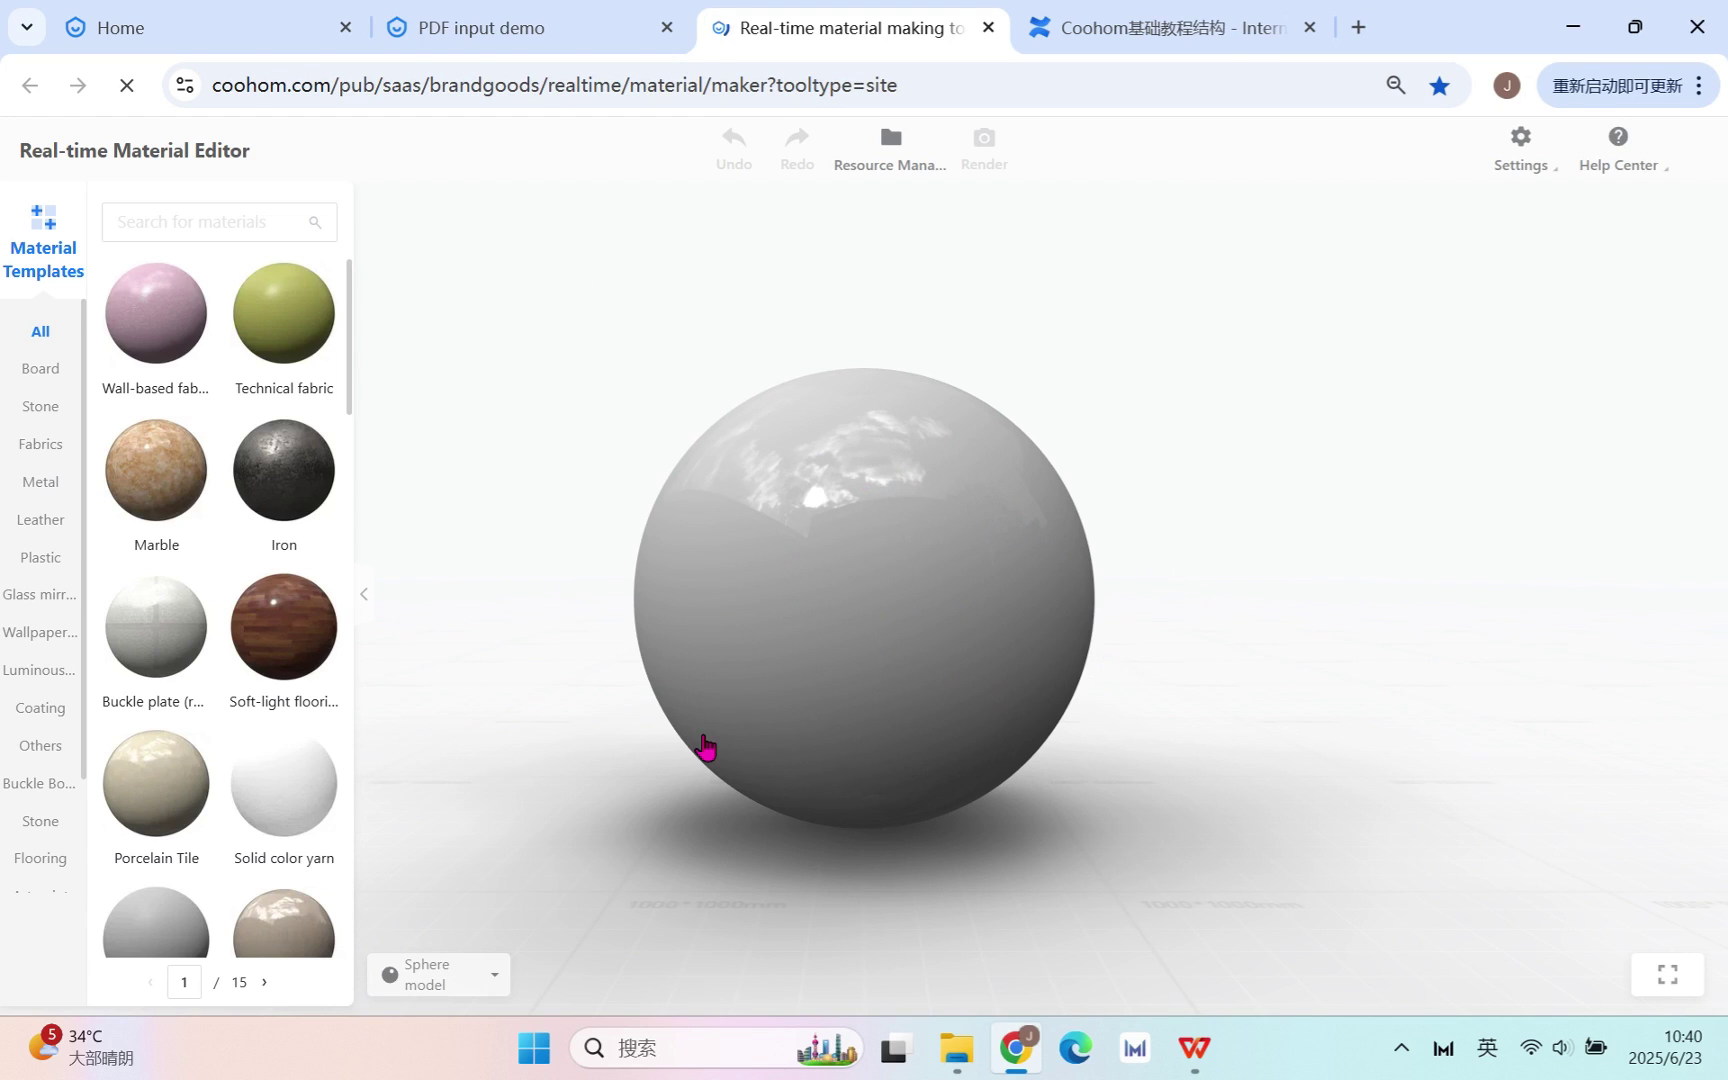
- Load the first Laminated non-embossed (ultra matte) template from the Board templates
left_click(34, 380)
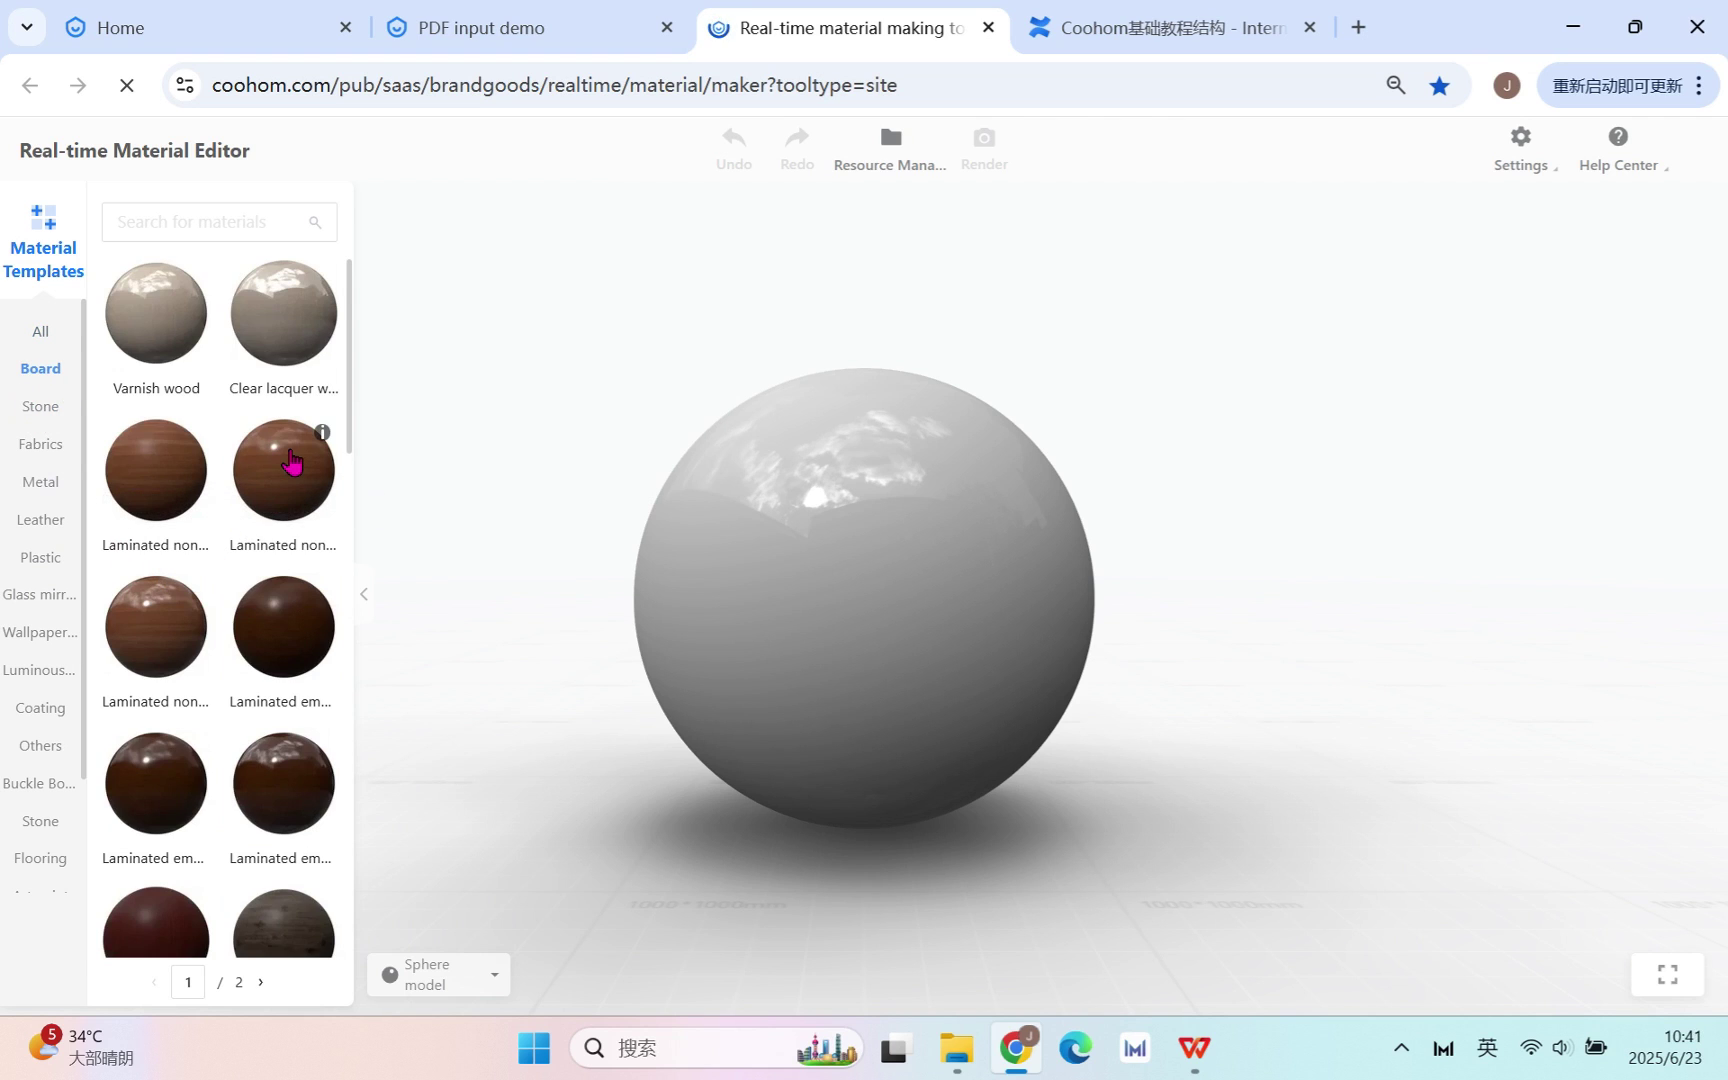
left_click(165, 483)
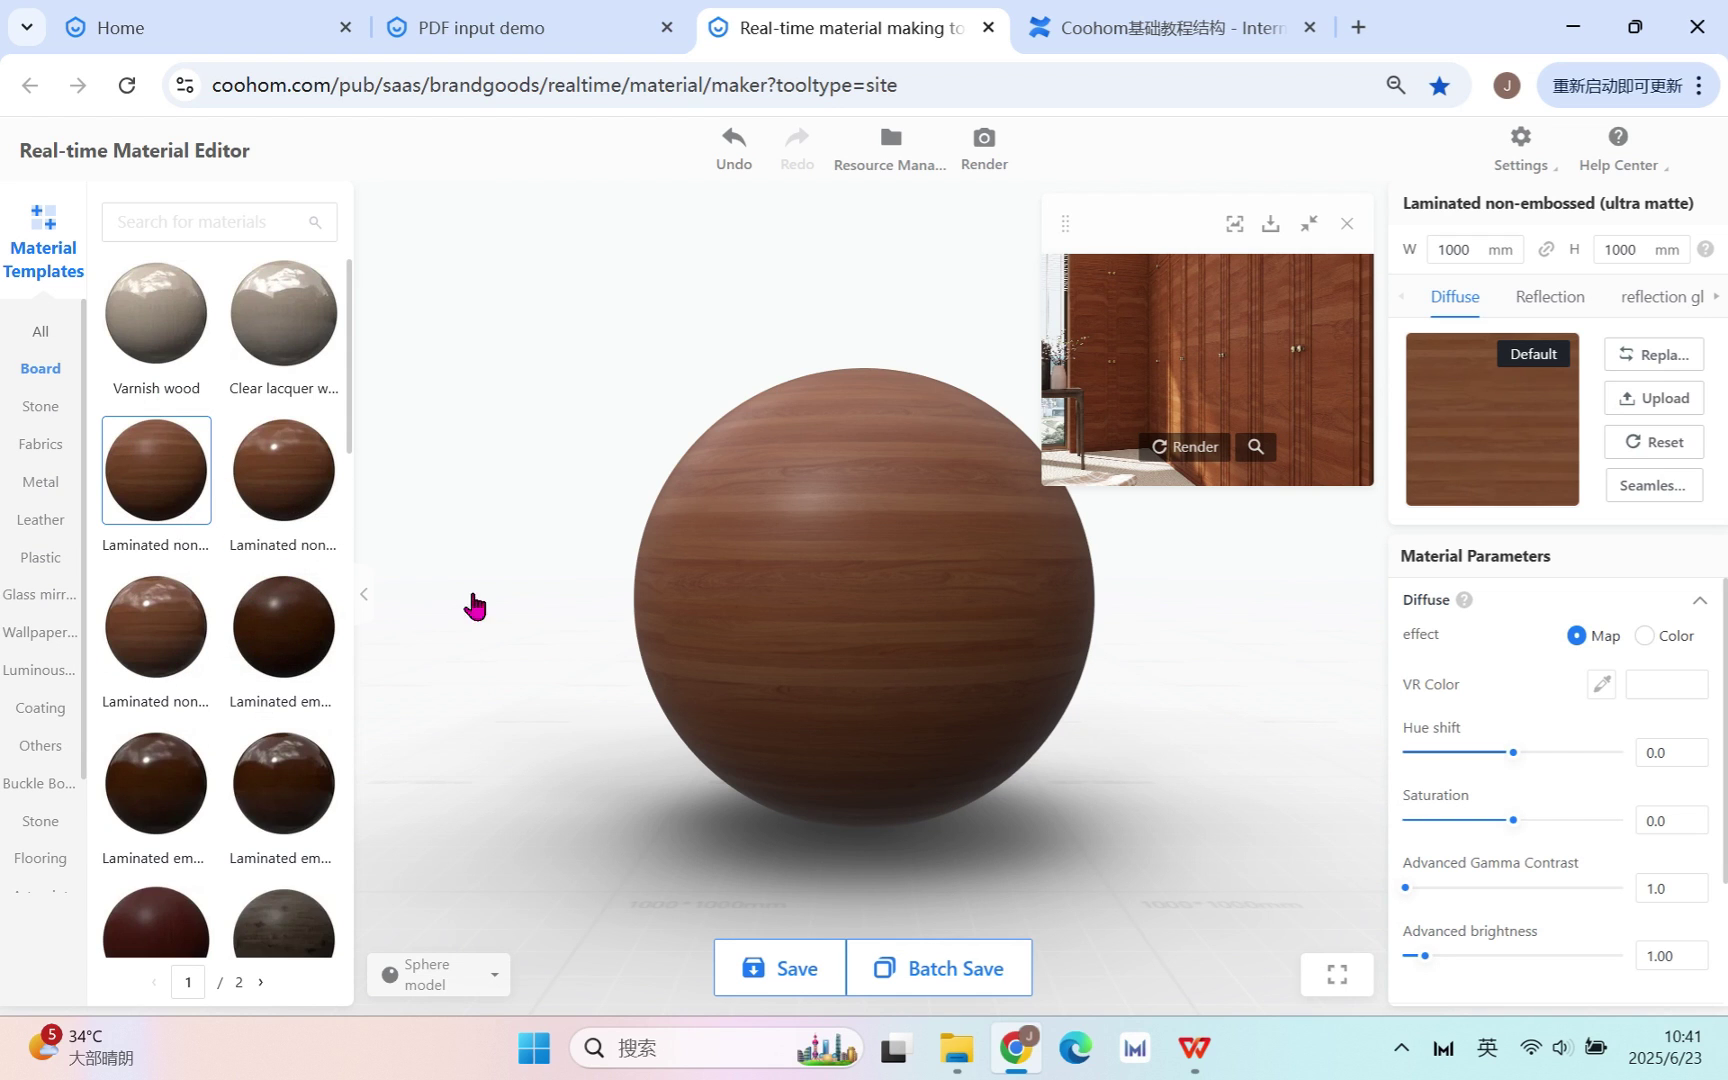
- Orbit the wood sphere and review the diffuse, reflection, glossiness and bump map tabs
mouse_move(1068, 760)
left_mouse_down()
mouse_move(833, 679)
mouse_move(1122, 424)
left_mouse_up()
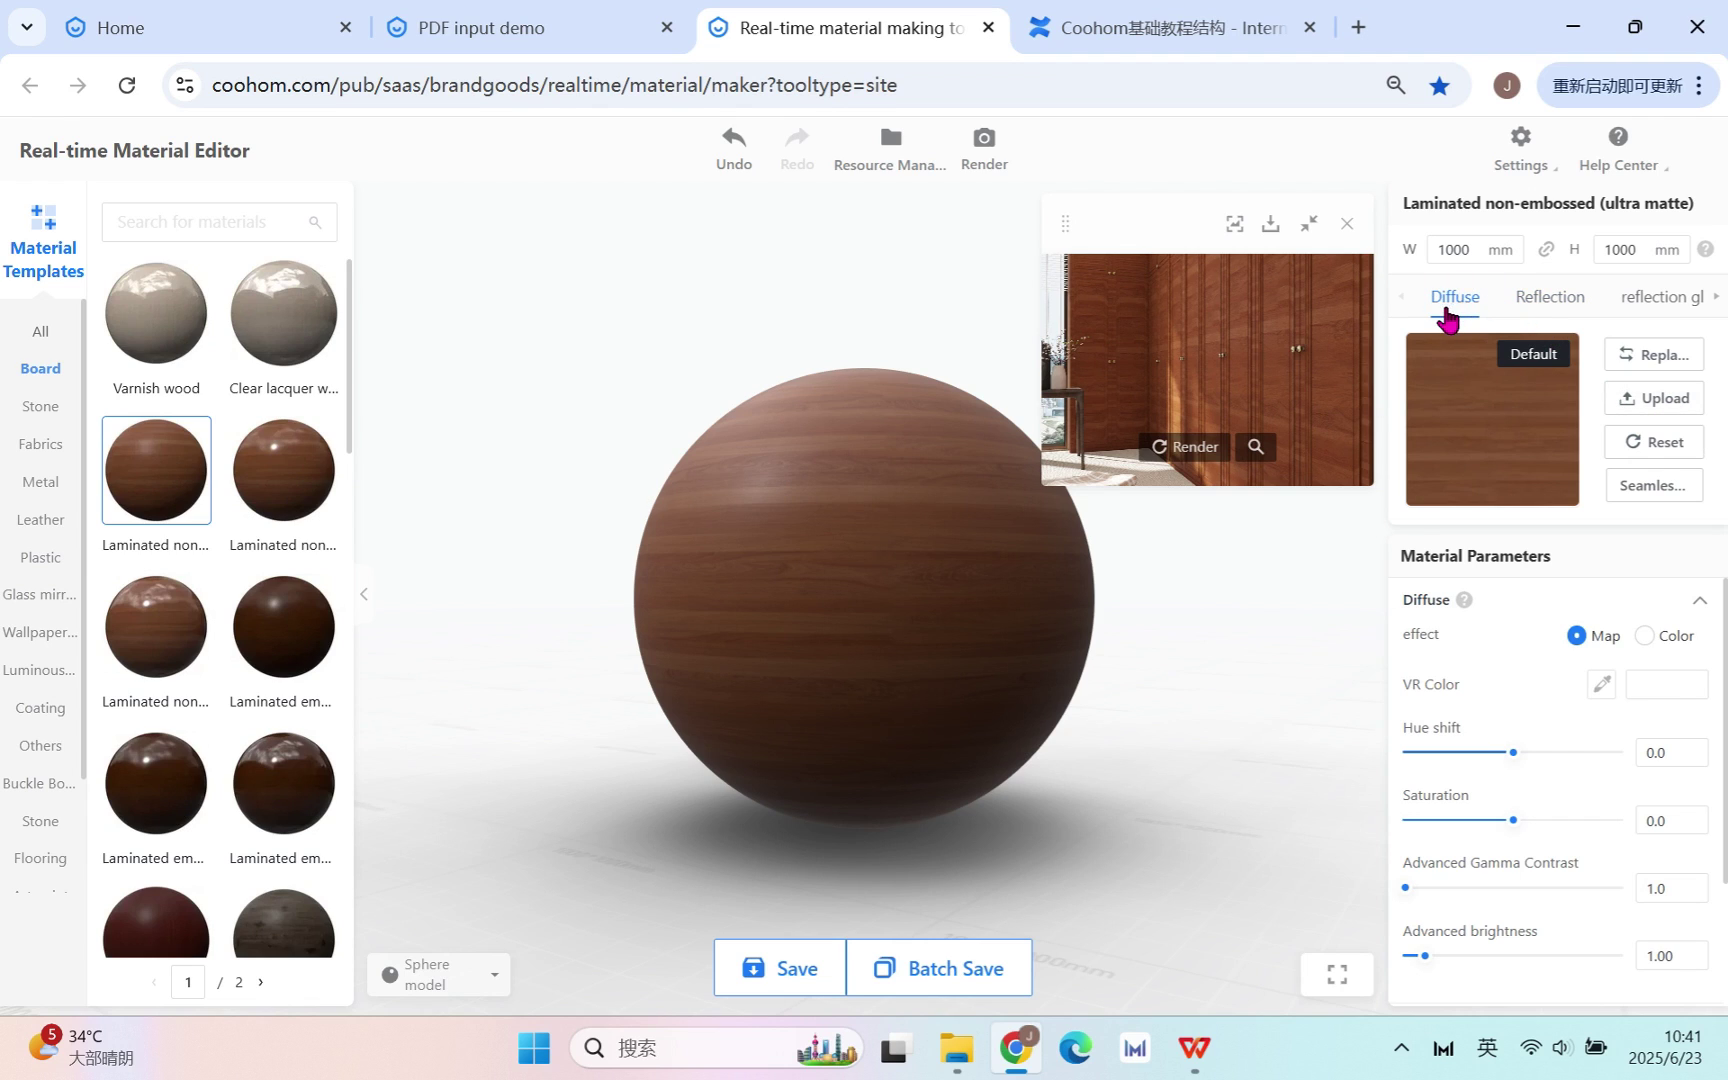
left_click(1563, 300)
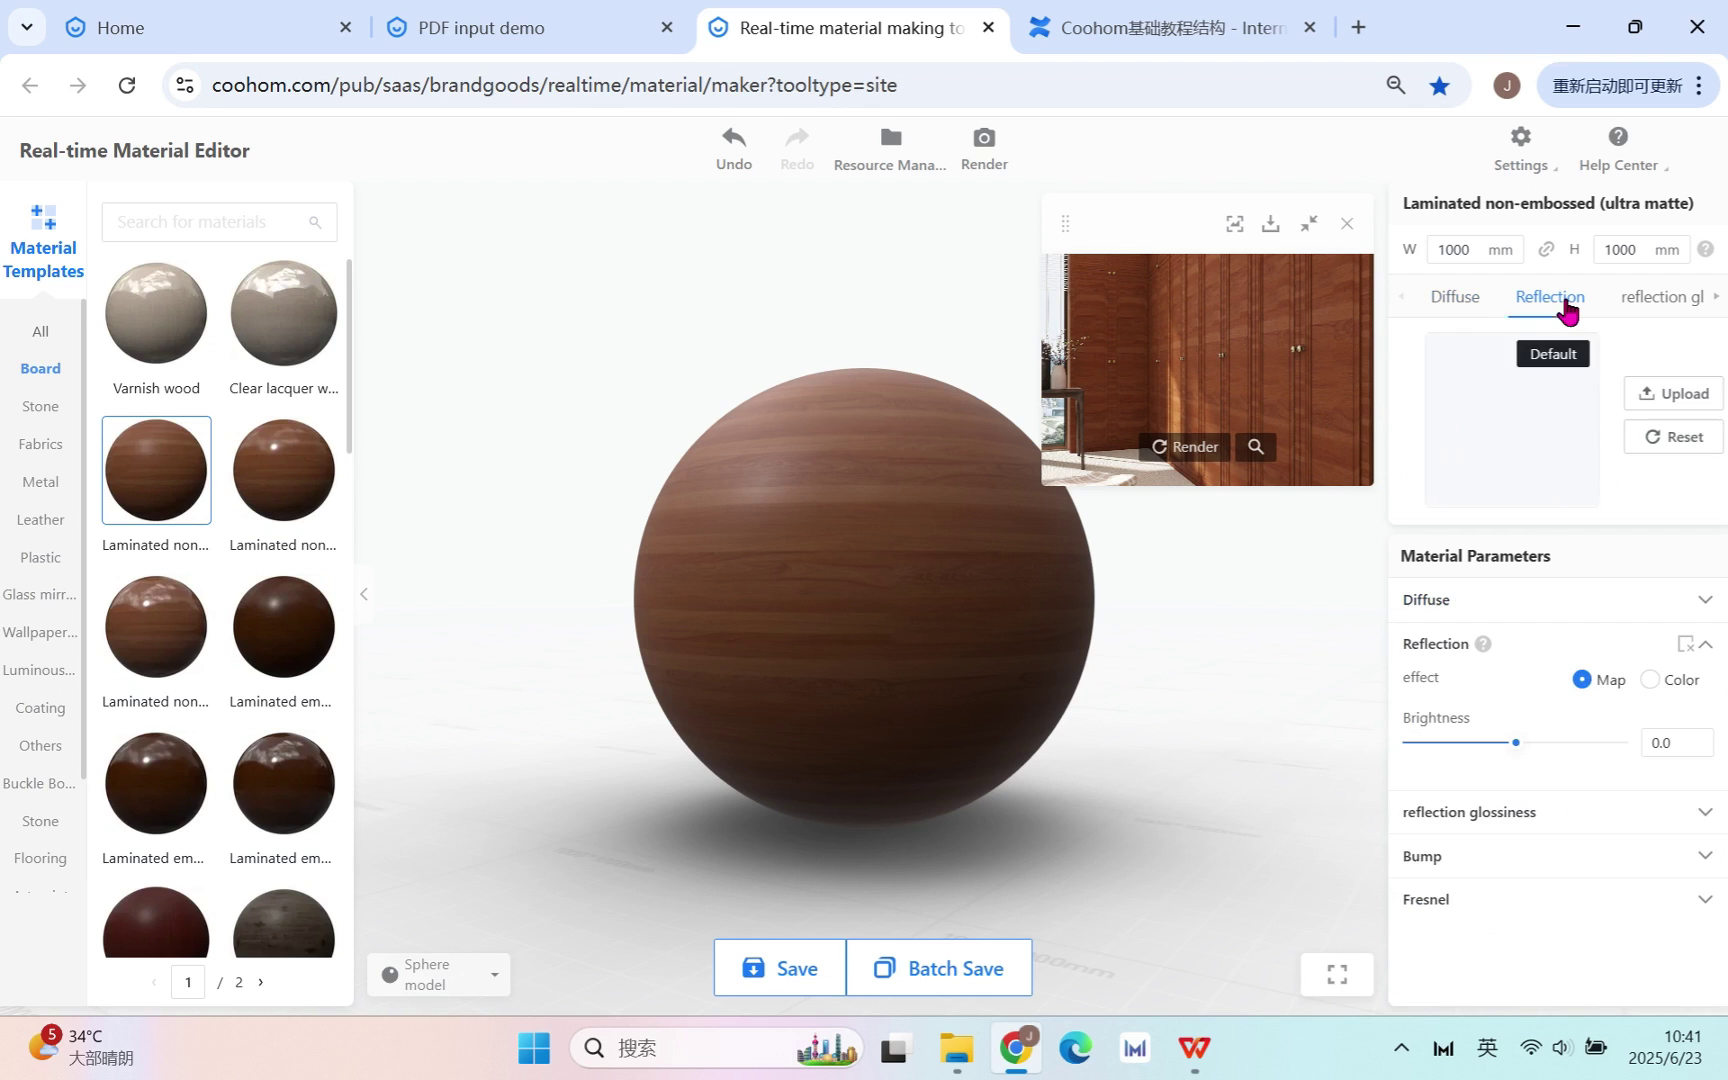
left_click(1682, 302)
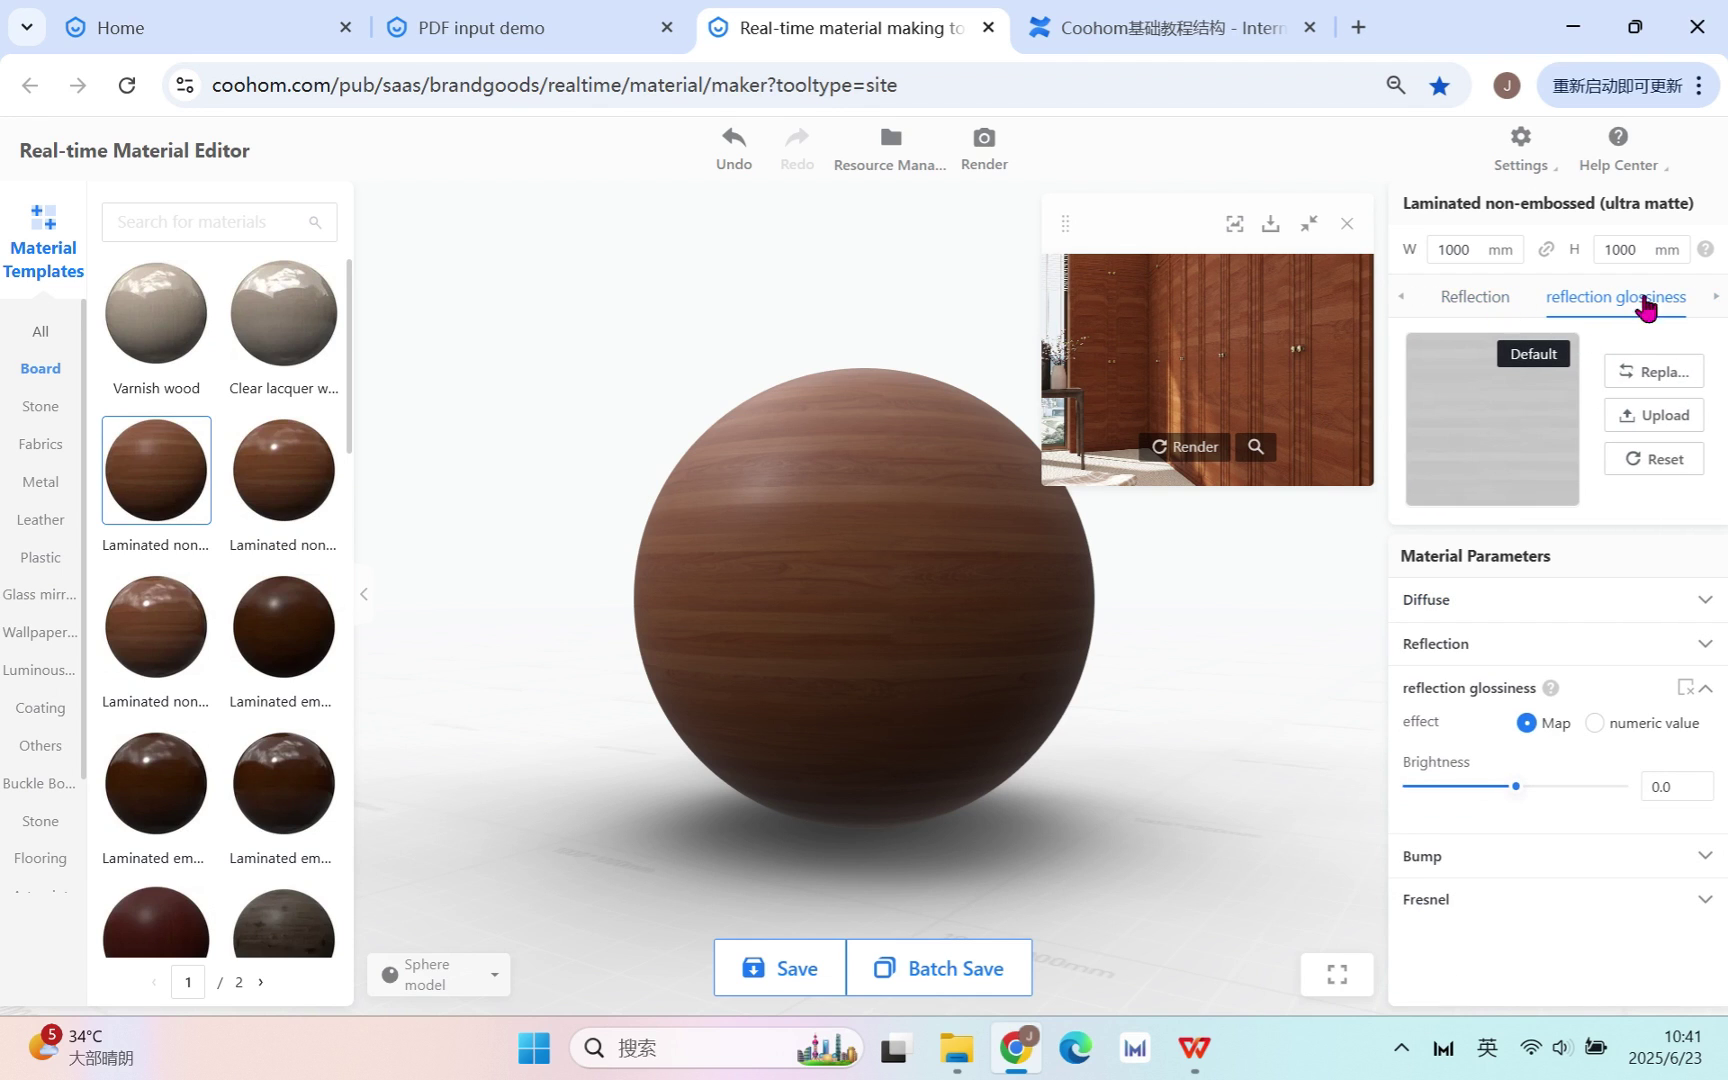
left_click(1716, 296)
left_click(1672, 300)
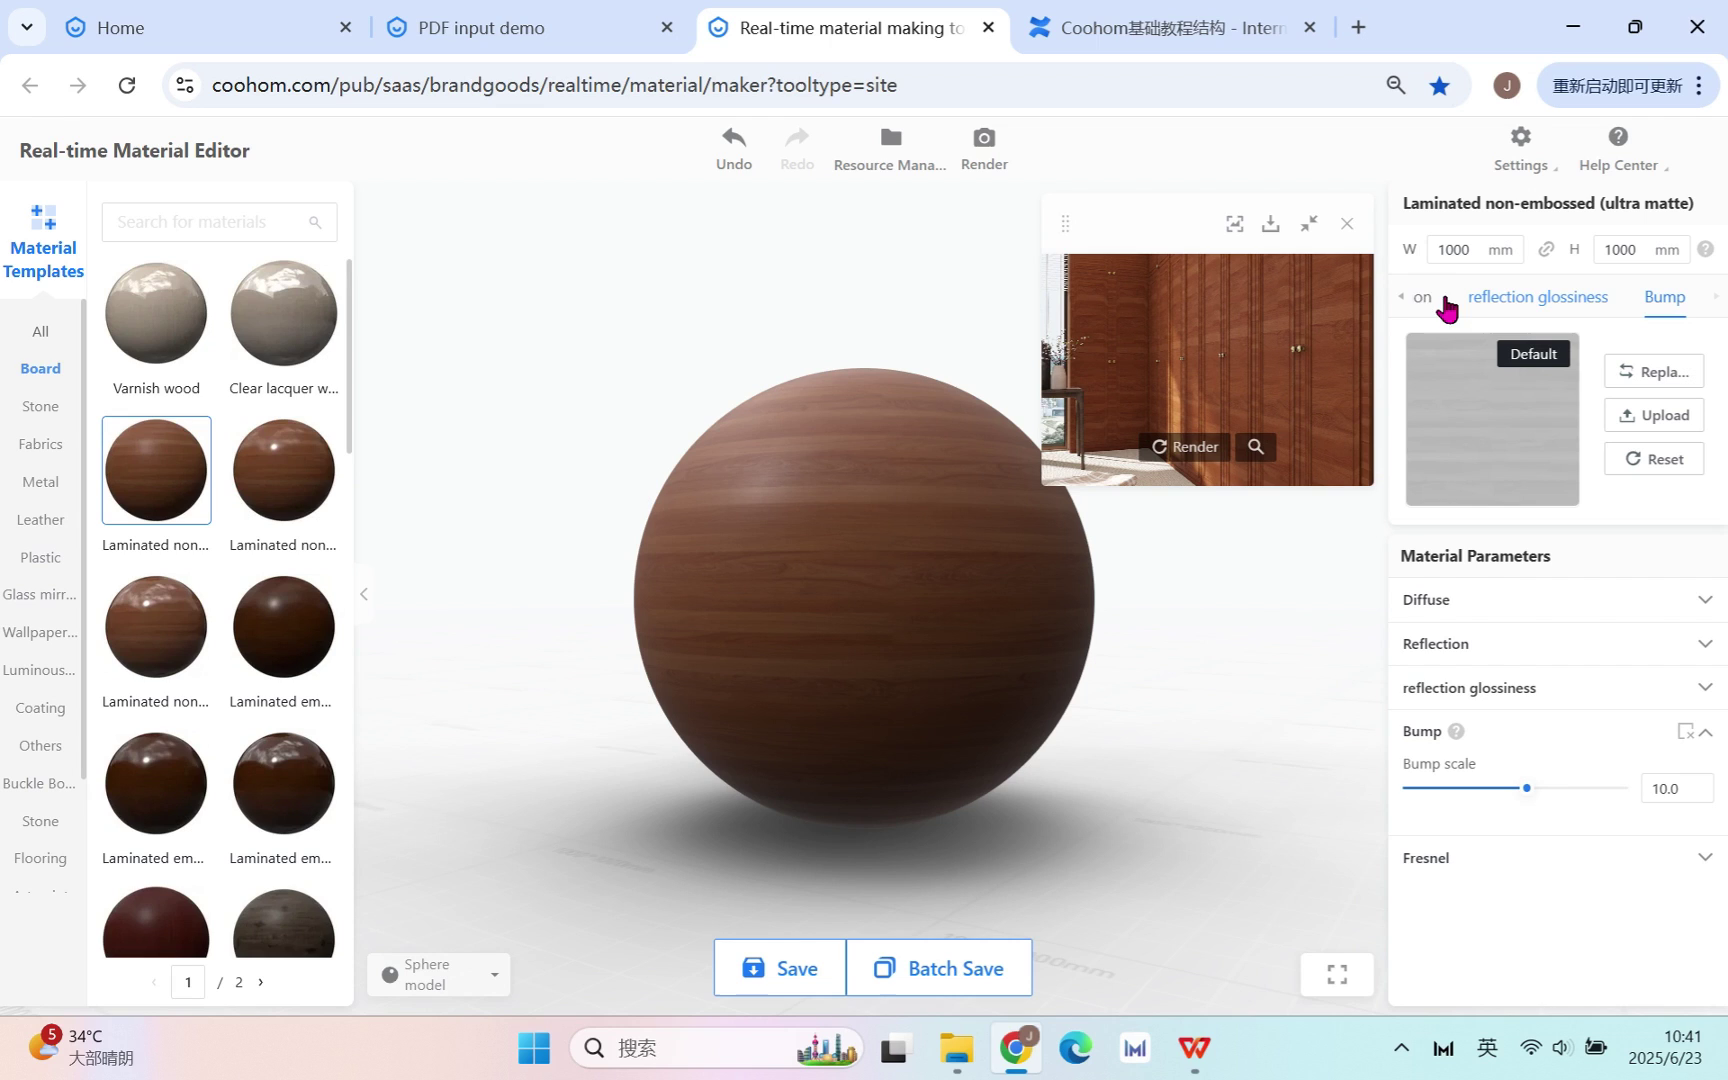
left_click(1403, 297)
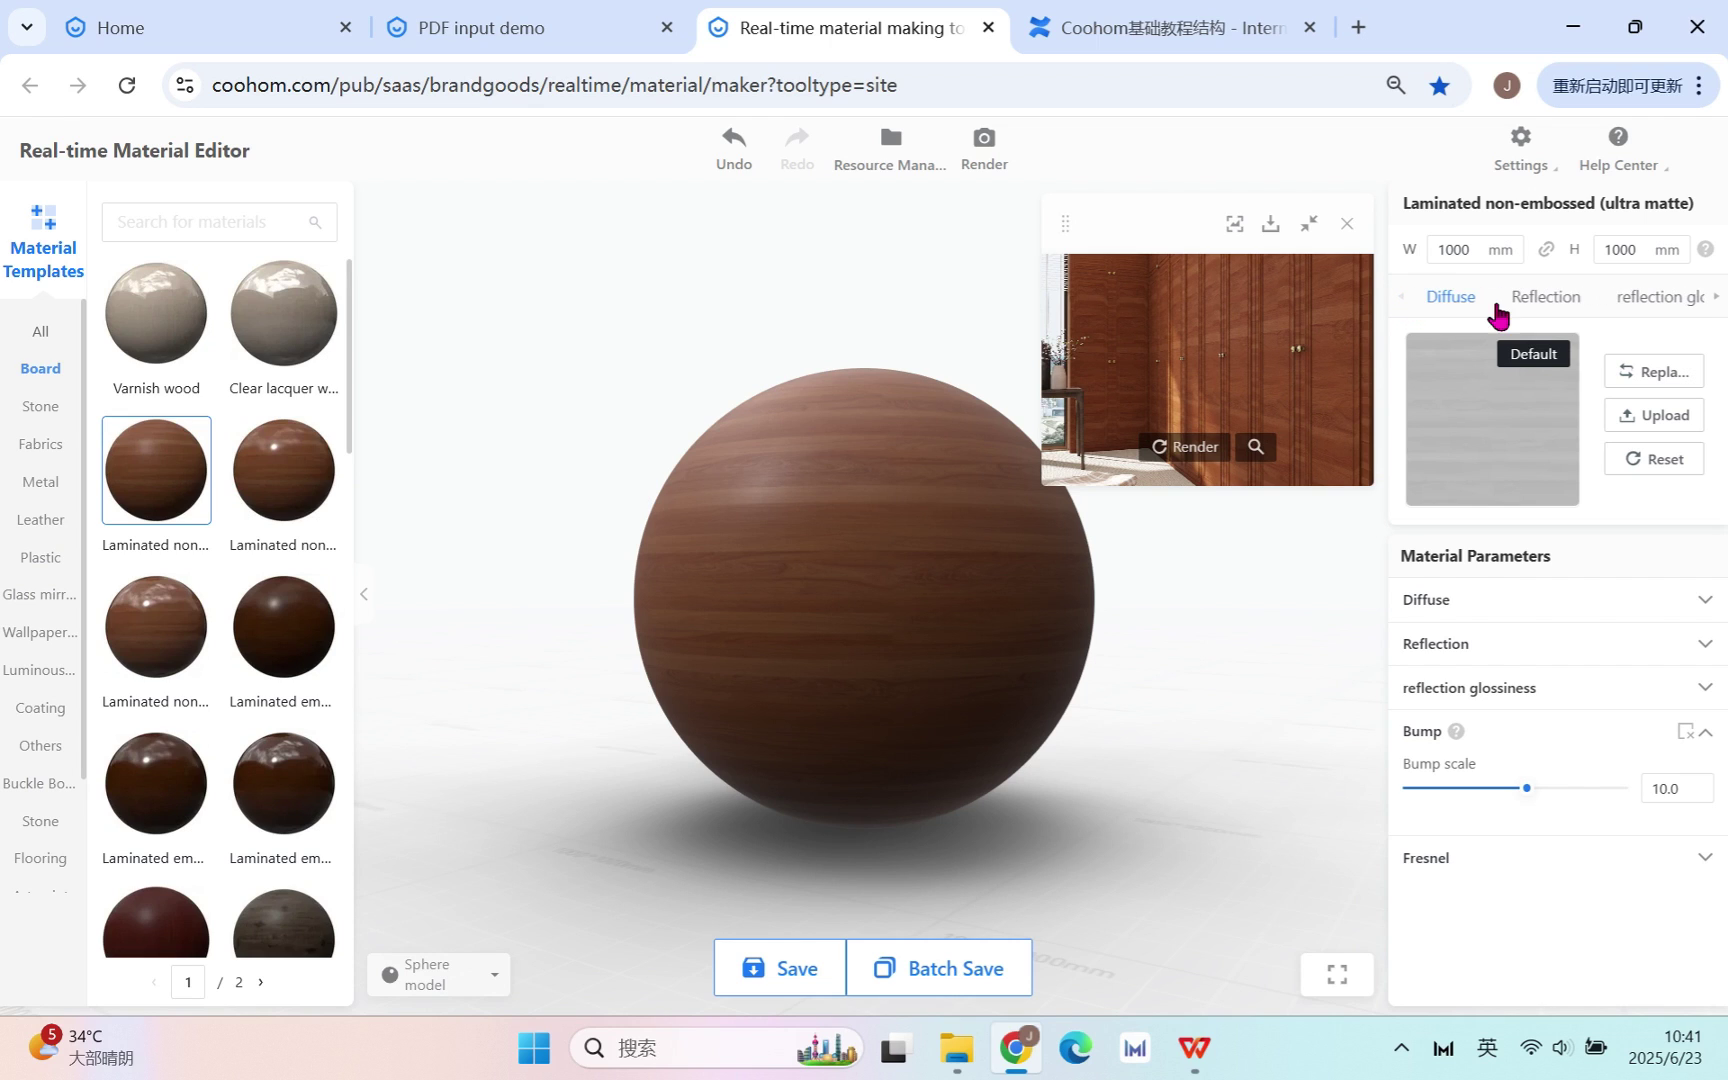
left_click(1464, 302)
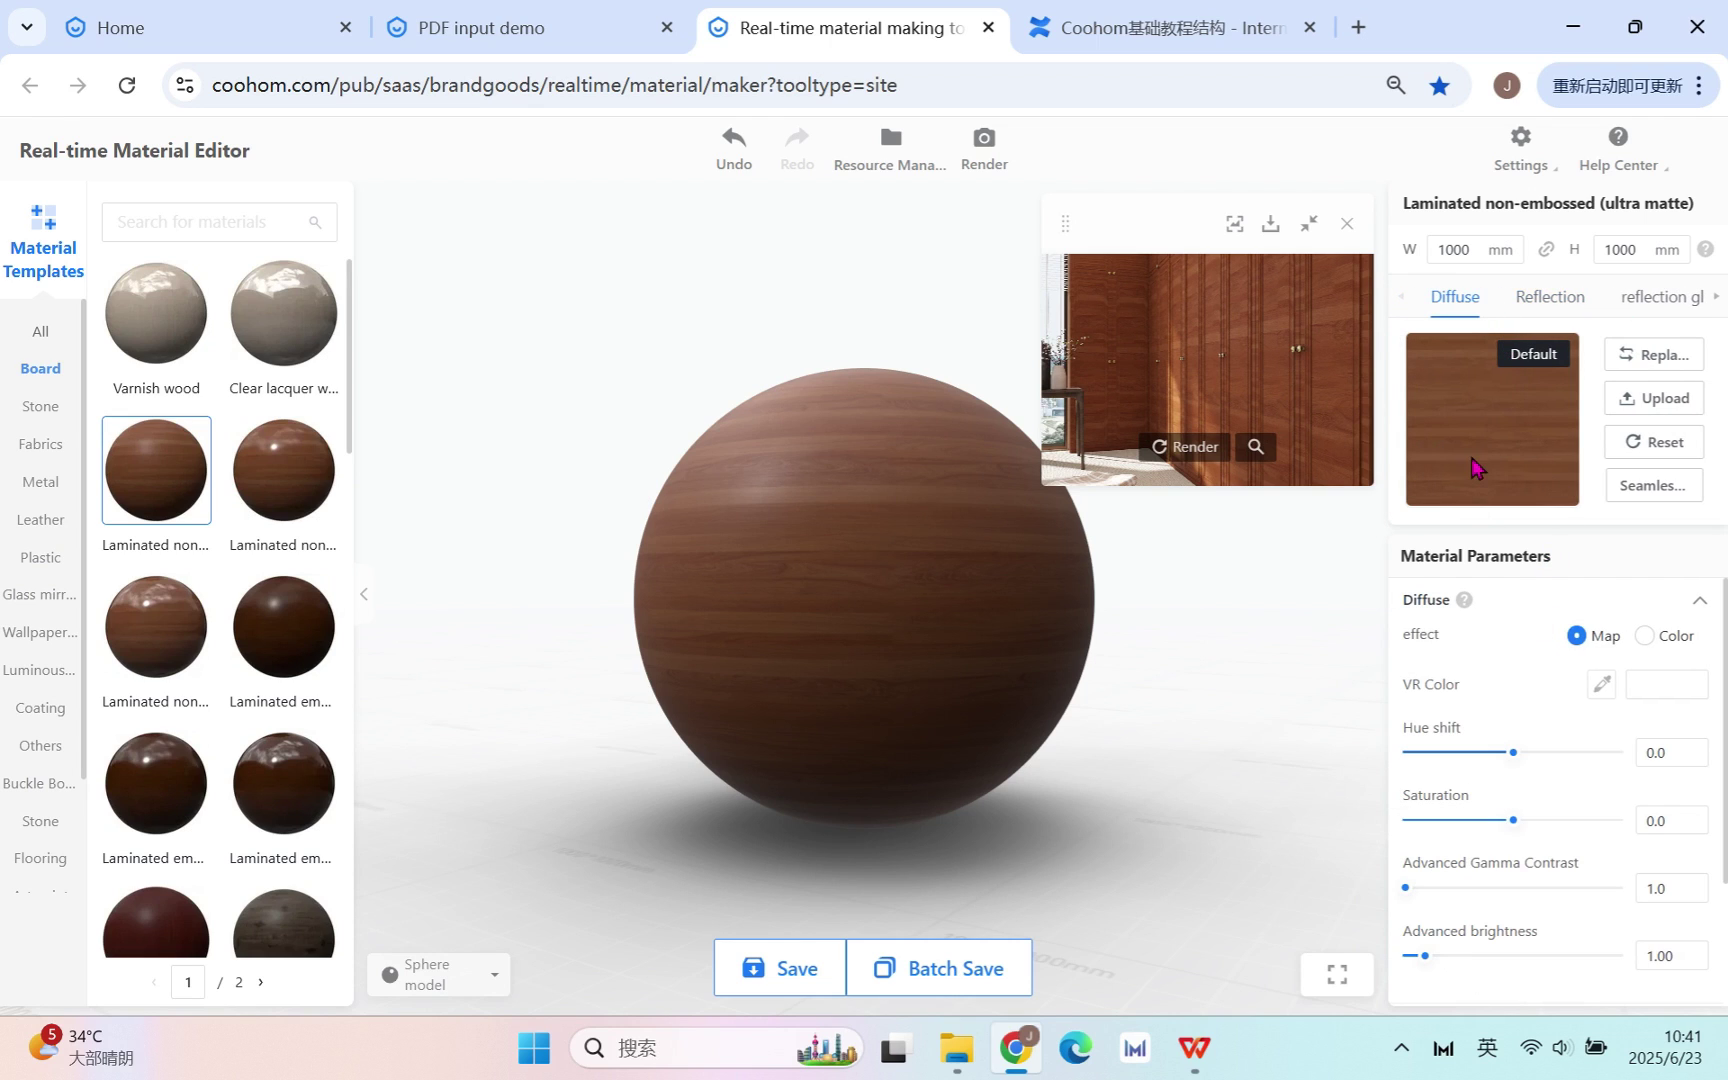
- Raise the wood's Reflection Brightness to 68.6
left_click(1550, 314)
mouse_move(1518, 746)
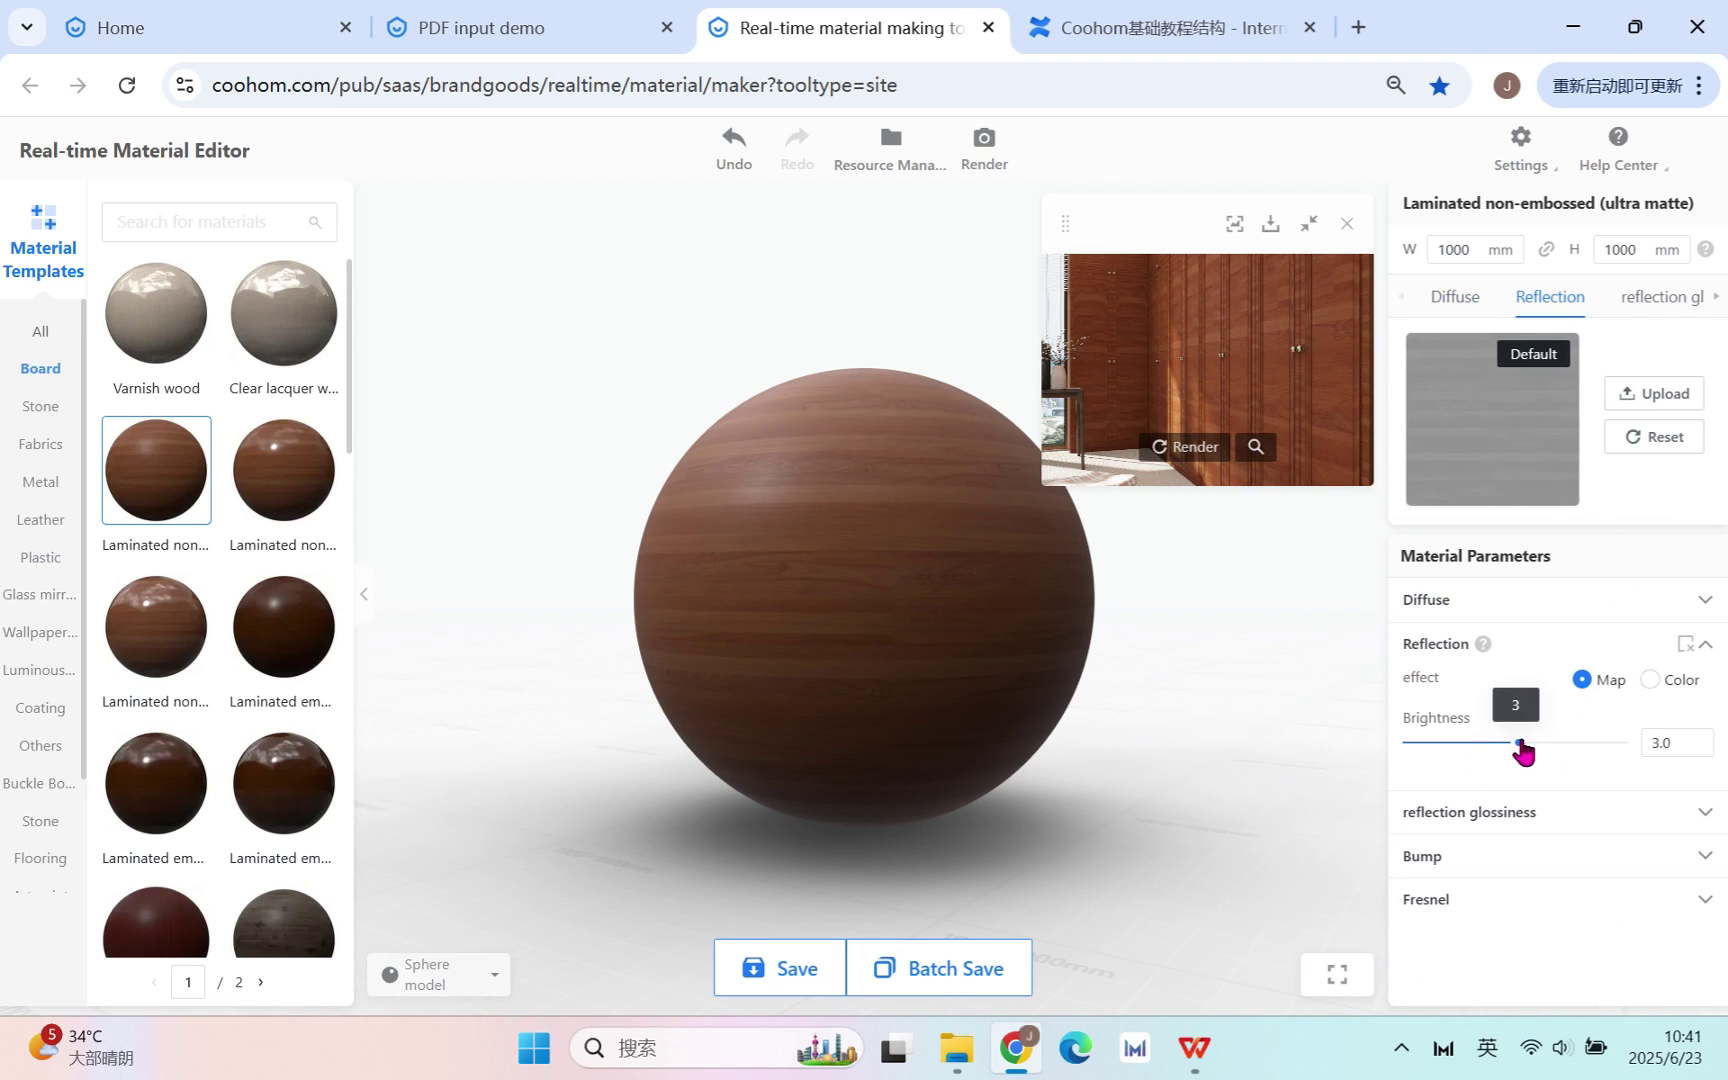
left_click_drag(1520, 746, 1600, 752)
scroll(855, 656, "up", 5)
scroll(787, 633, "down", 5)
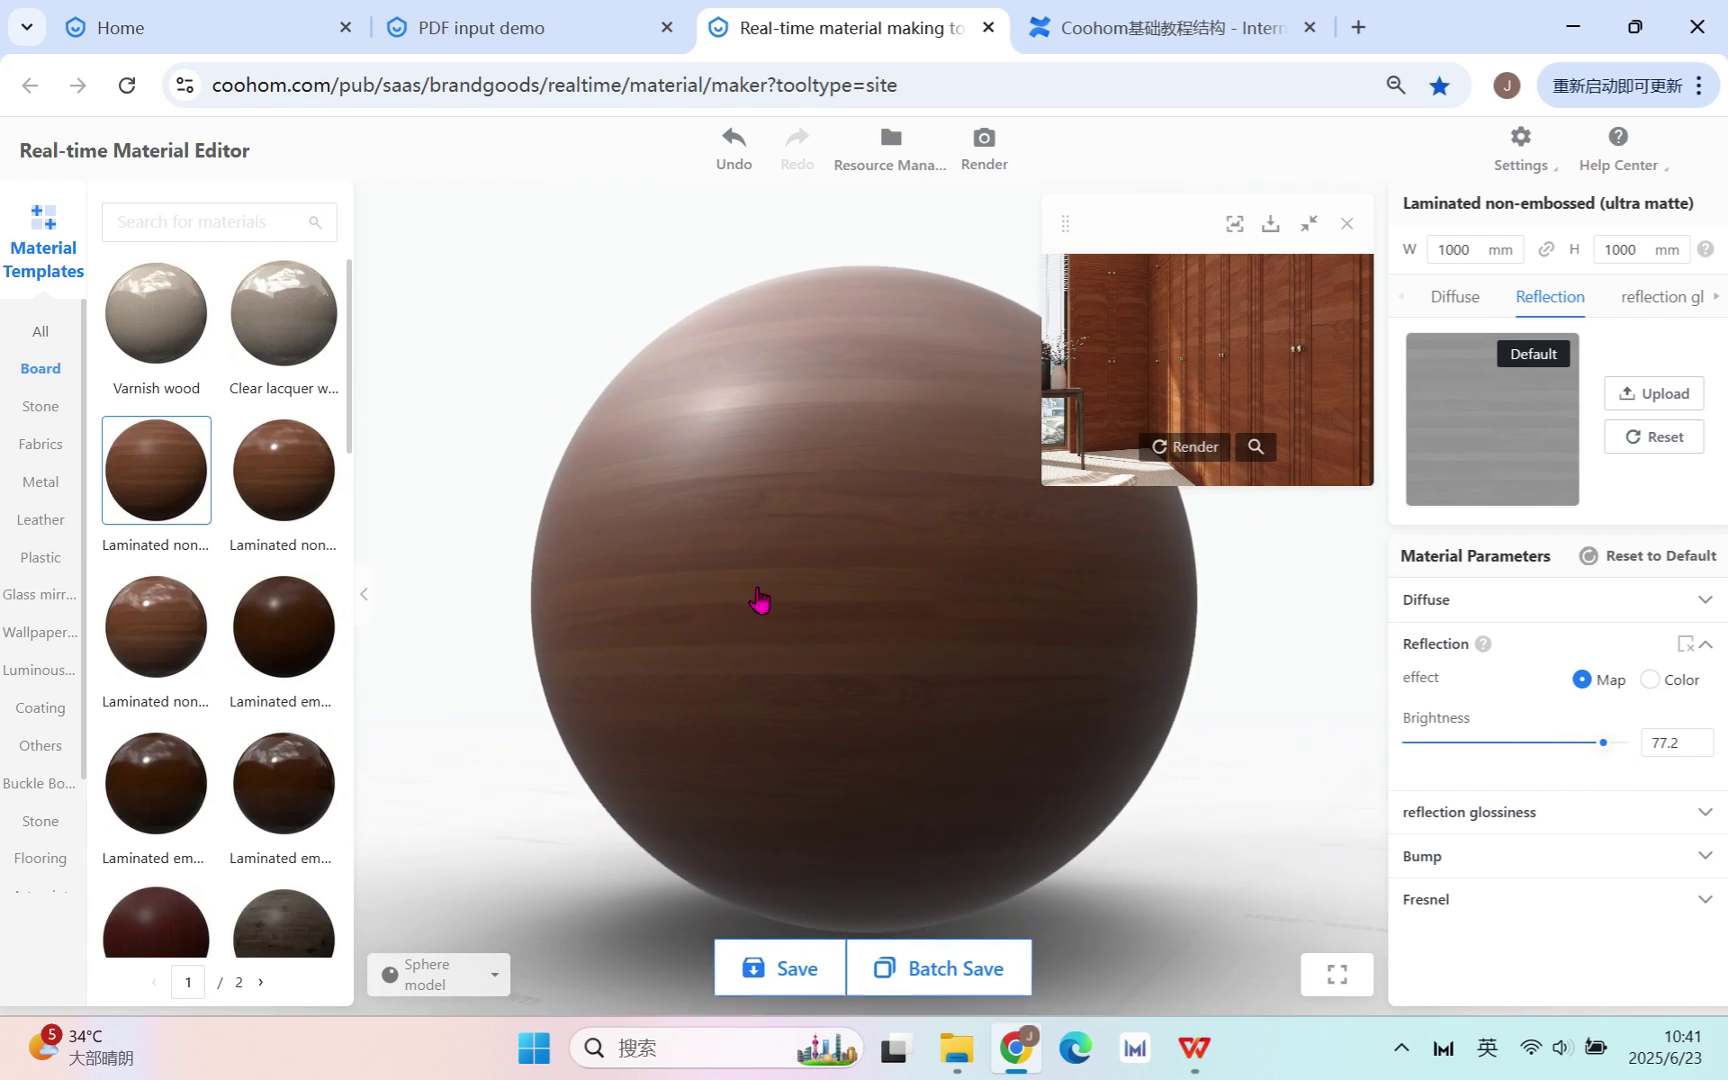
scroll(744, 366, "down", 5)
left_click_drag(1624, 756, 1592, 748)
- Keep the reflection glossiness Brightness low at -2.4 so the wood stays matte
left_click(1652, 298)
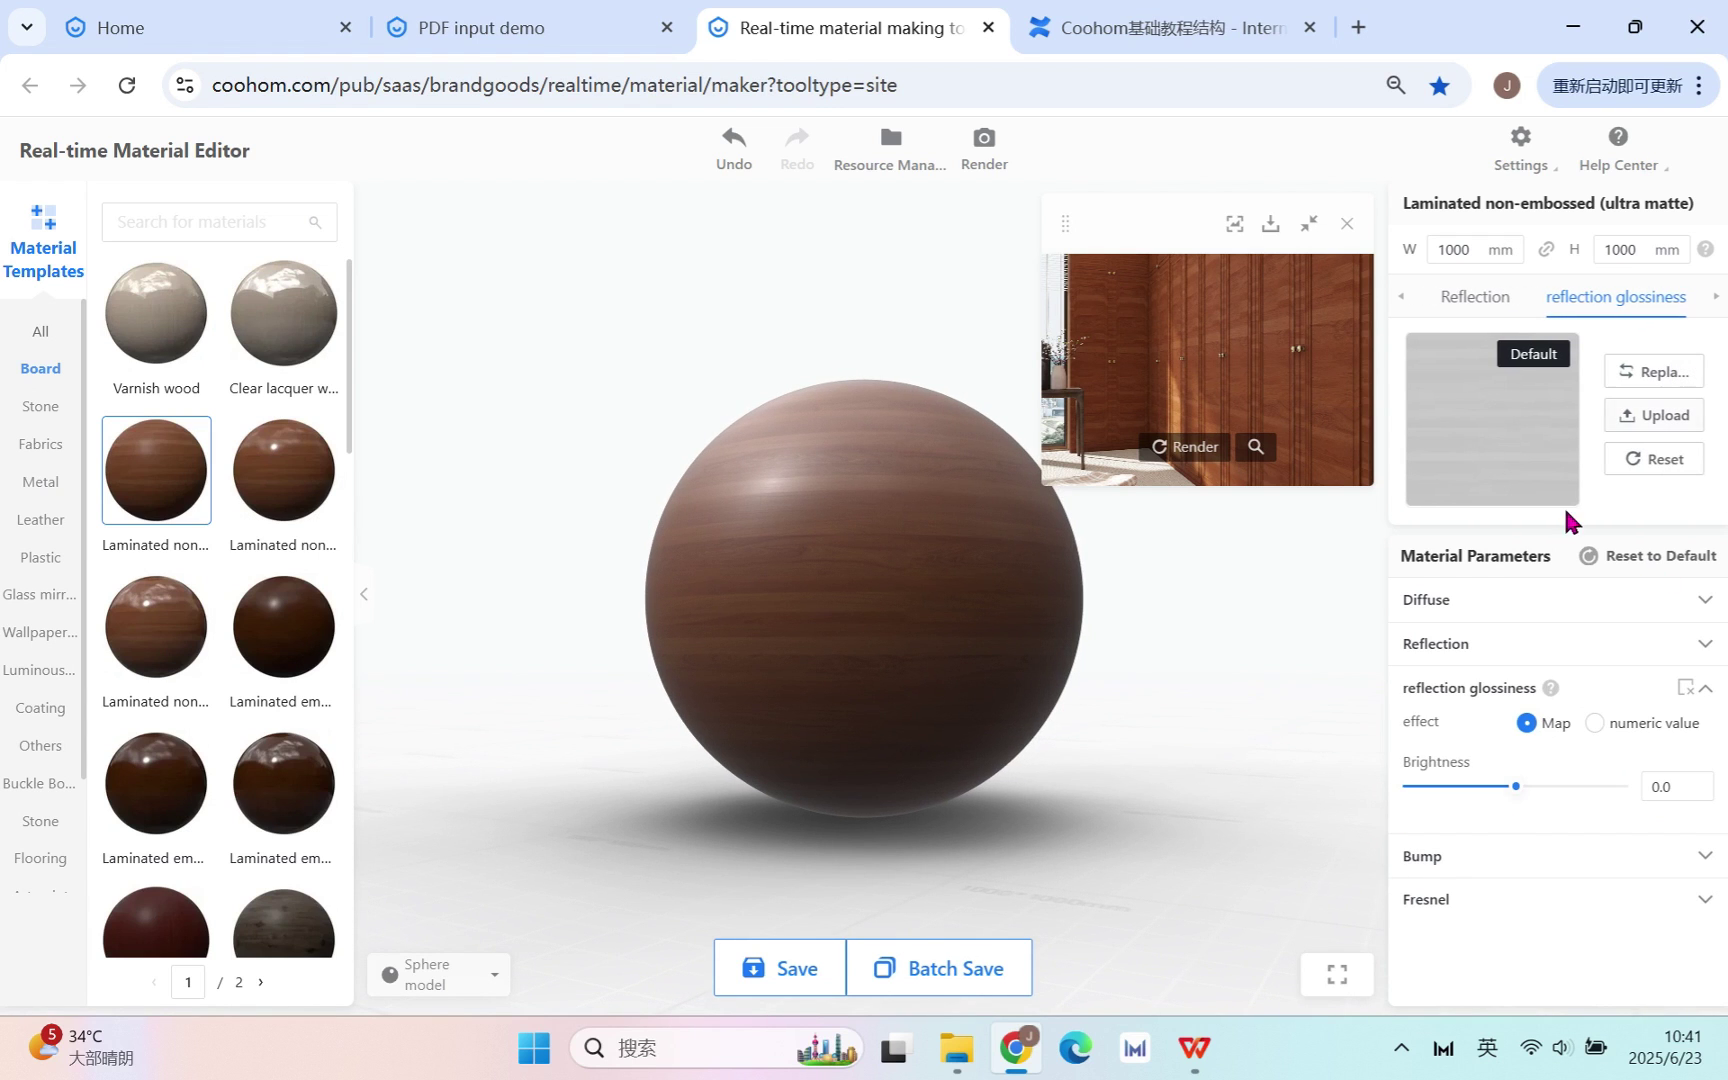
scroll(976, 528, "up", 10)
scroll(802, 578, "down", 10)
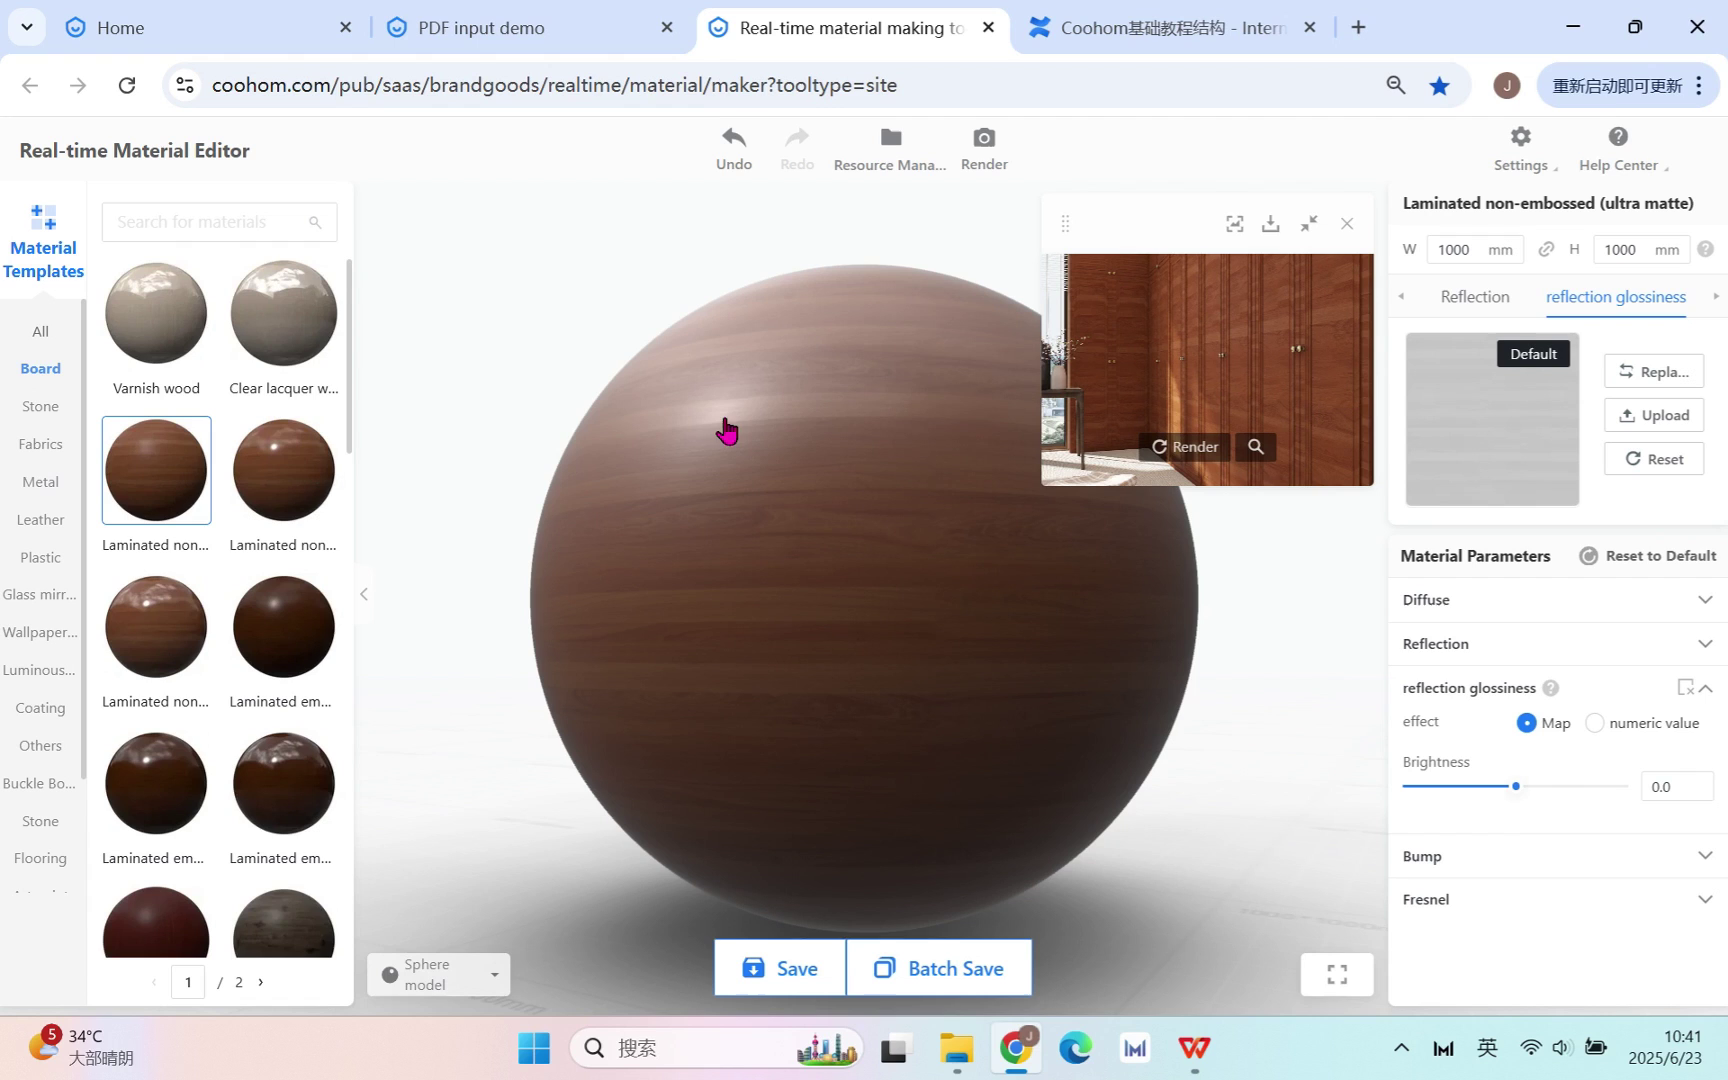
mouse_move(1520, 797)
left_click_drag(1519, 796, 1594, 804)
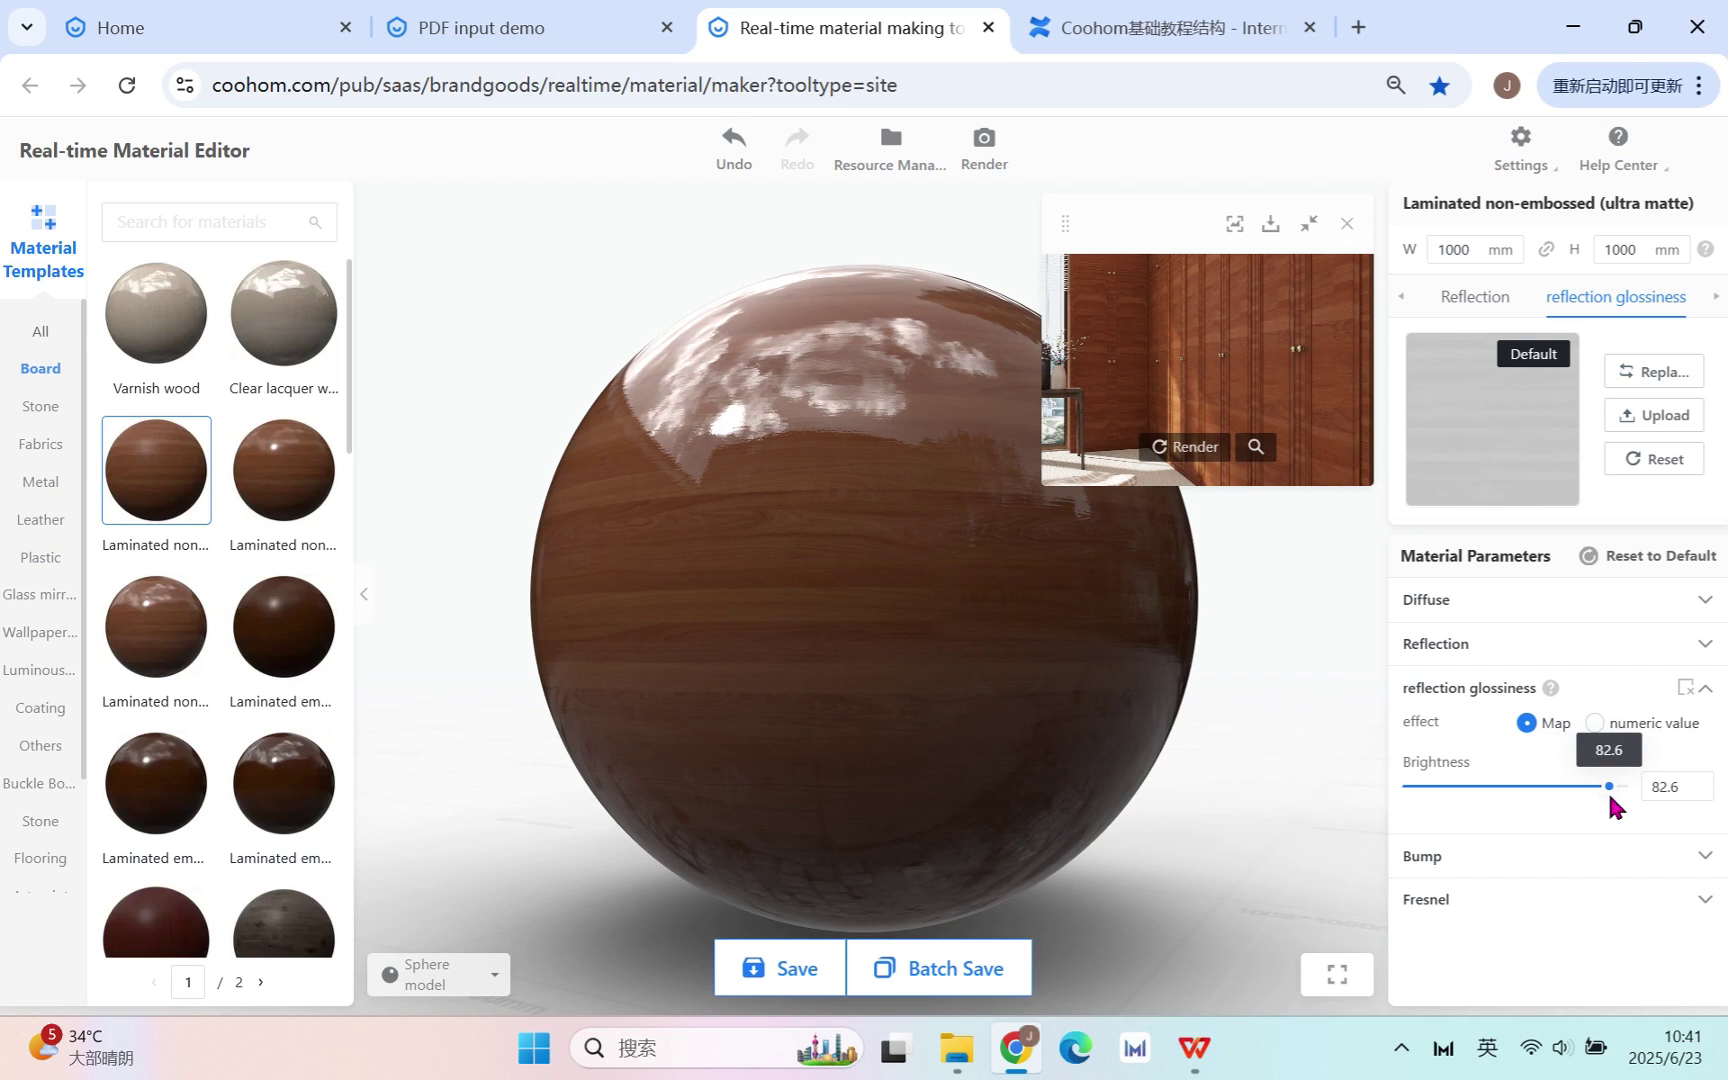
left_click_drag(1610, 798, 1513, 802)
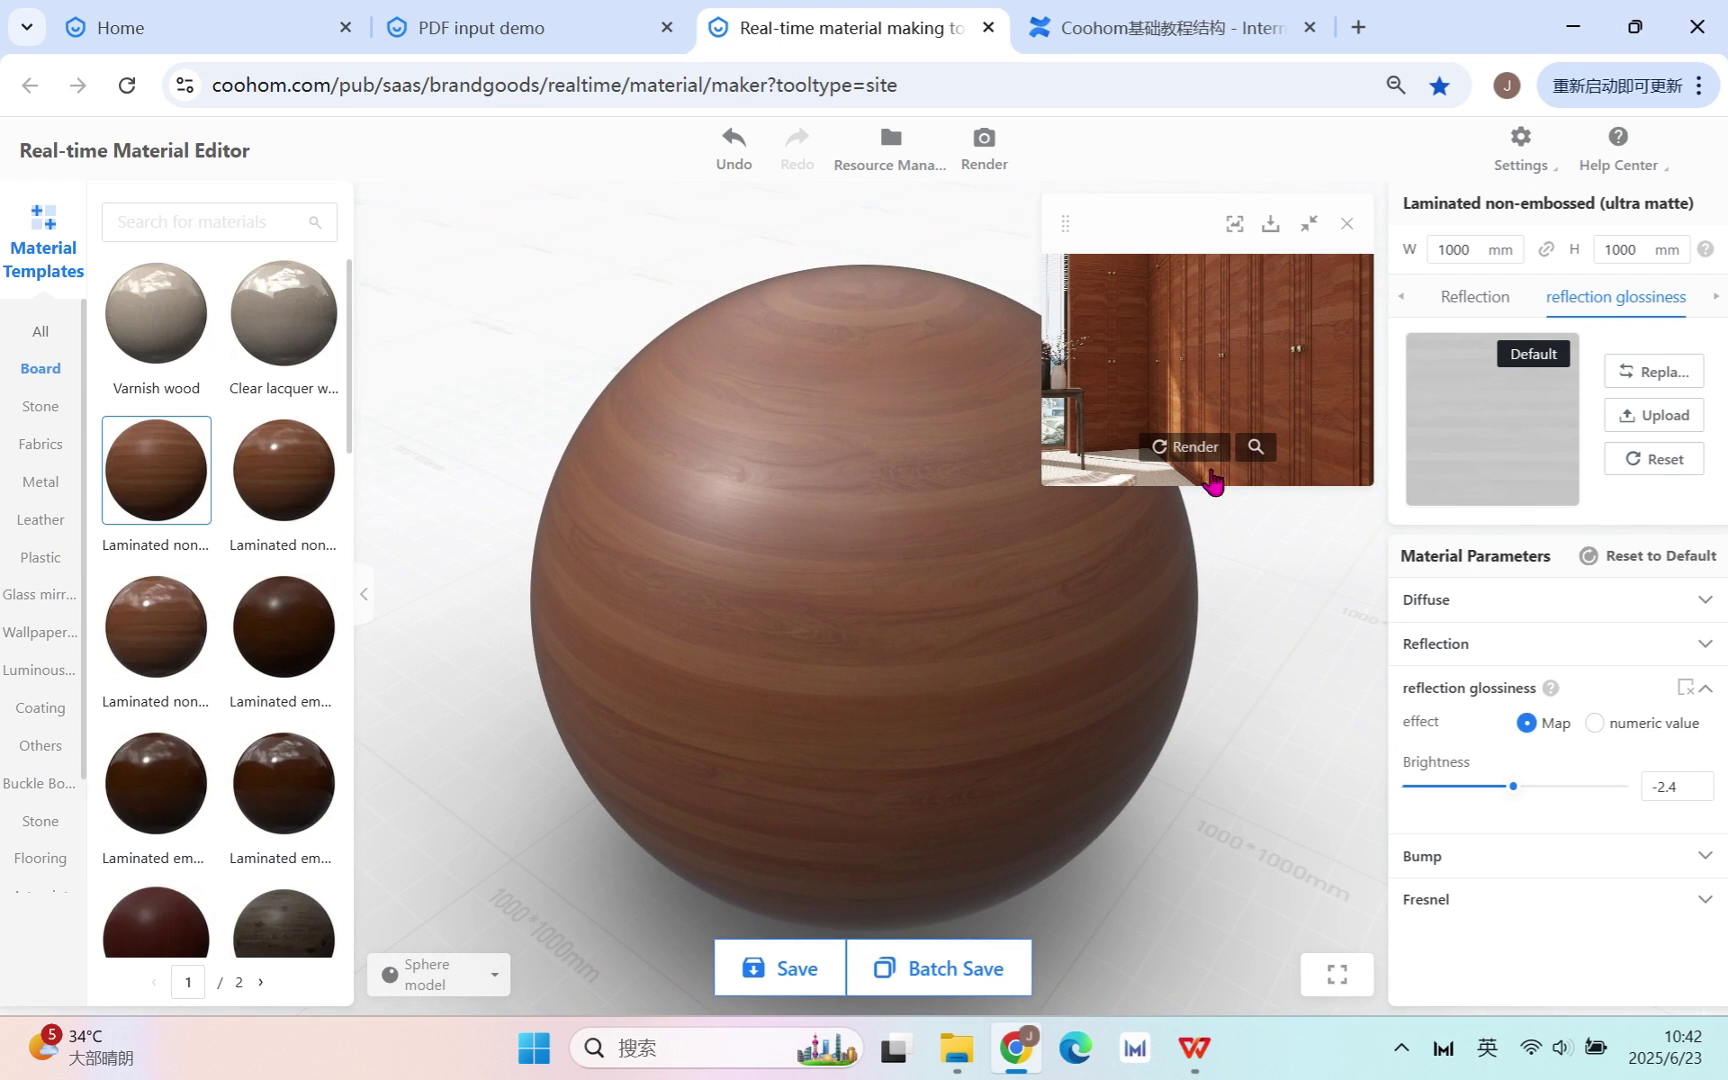
- Re-render the preview as a wood wall scene
left_click(1192, 447)
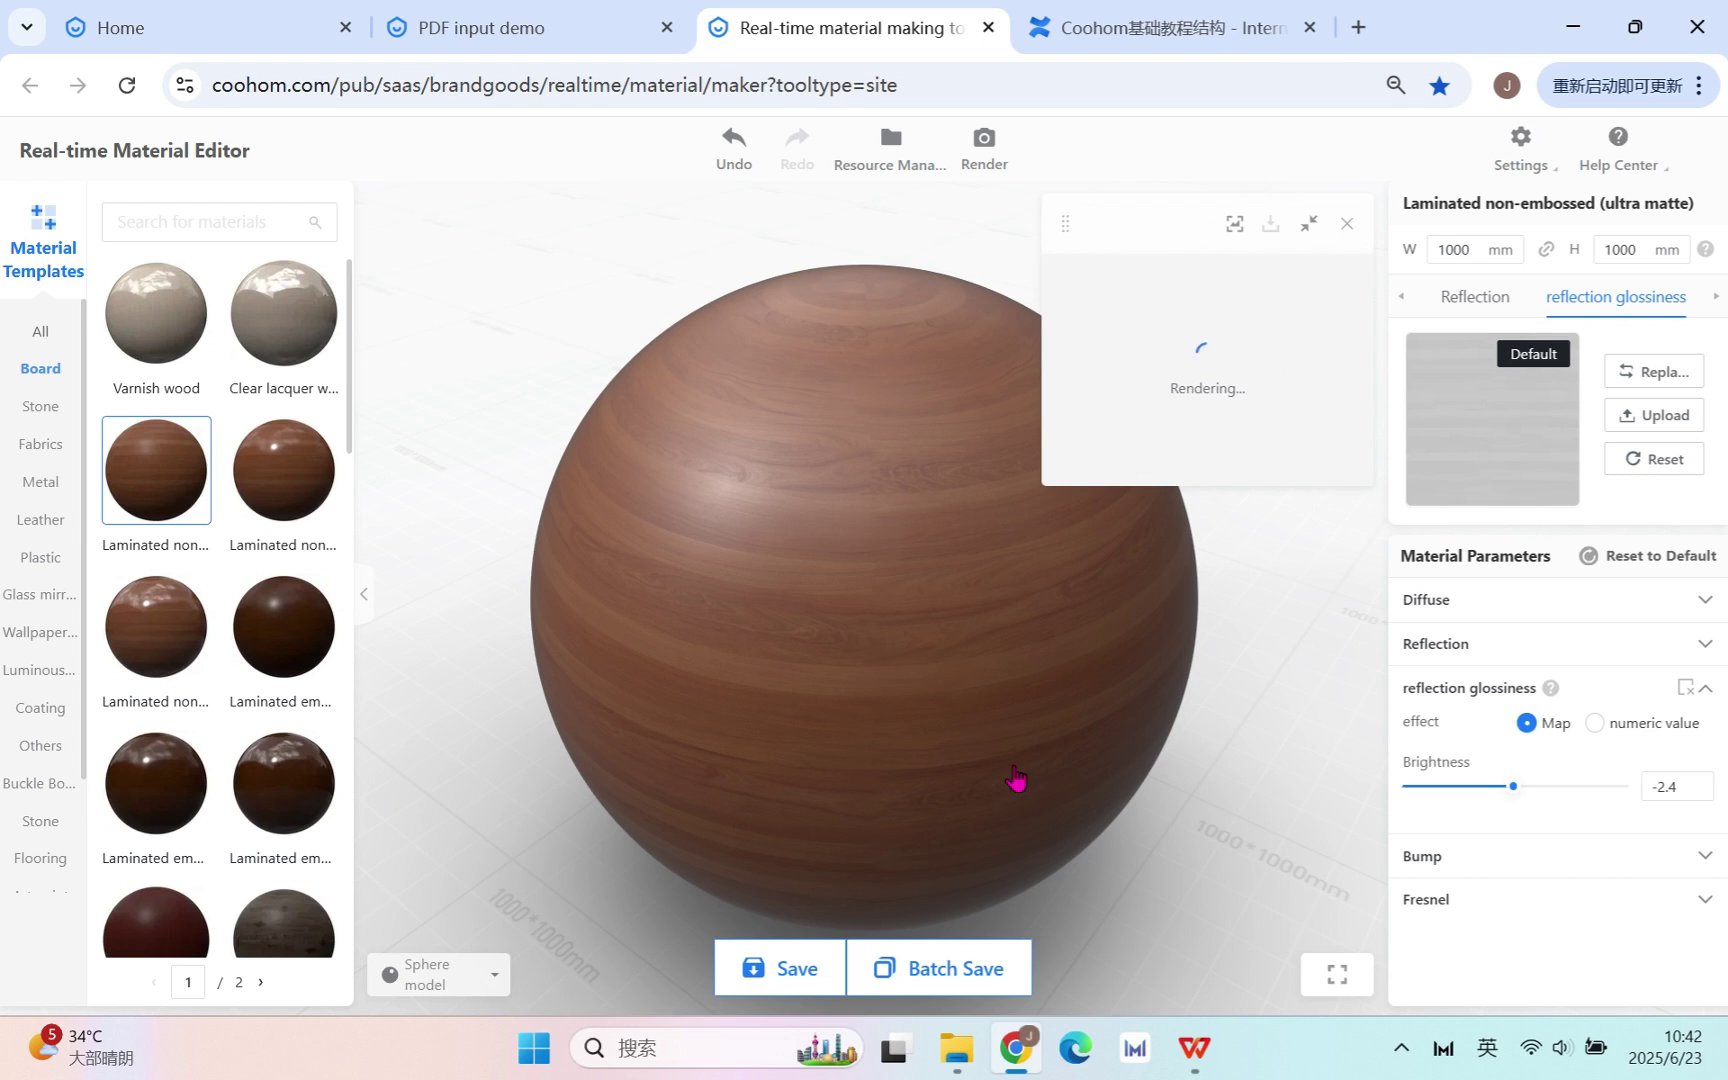
scroll(950, 788, "up", 5)
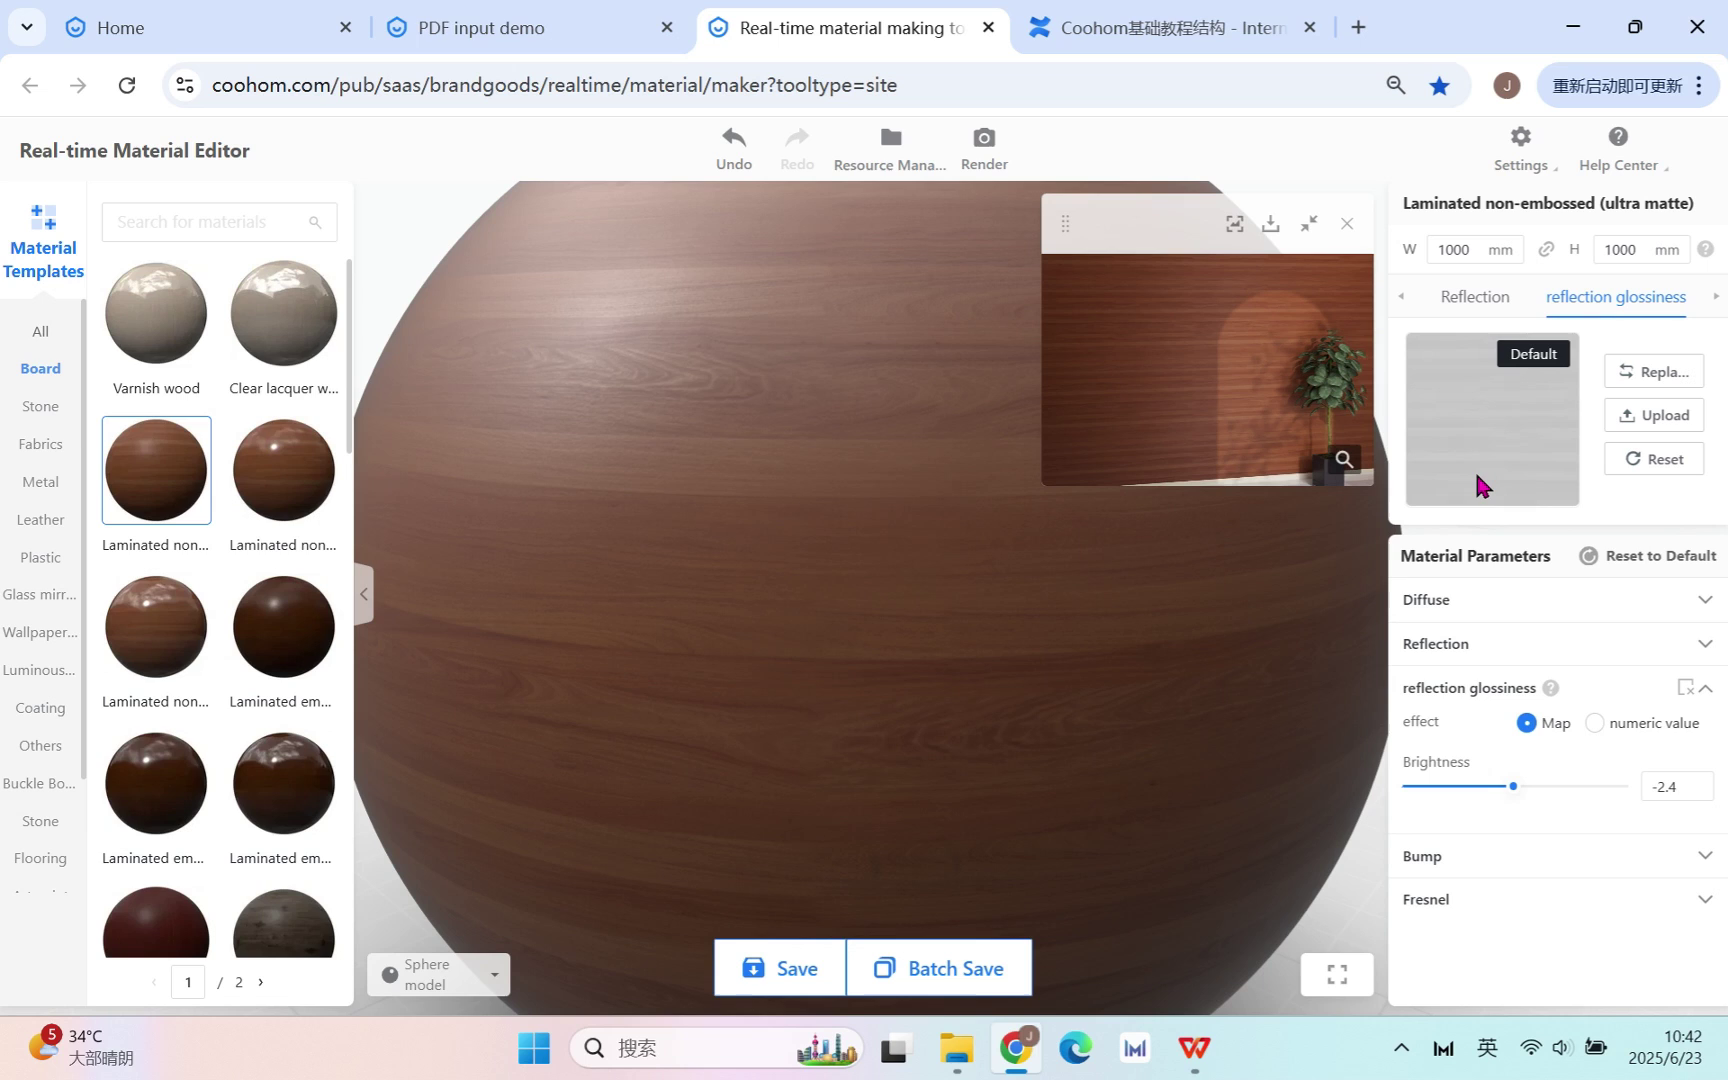
mouse_move(1520, 137)
- Return to the Diffuse settings and orbit the sphere to check the grain and highlights
left_click(1440, 300)
left_click(1434, 304)
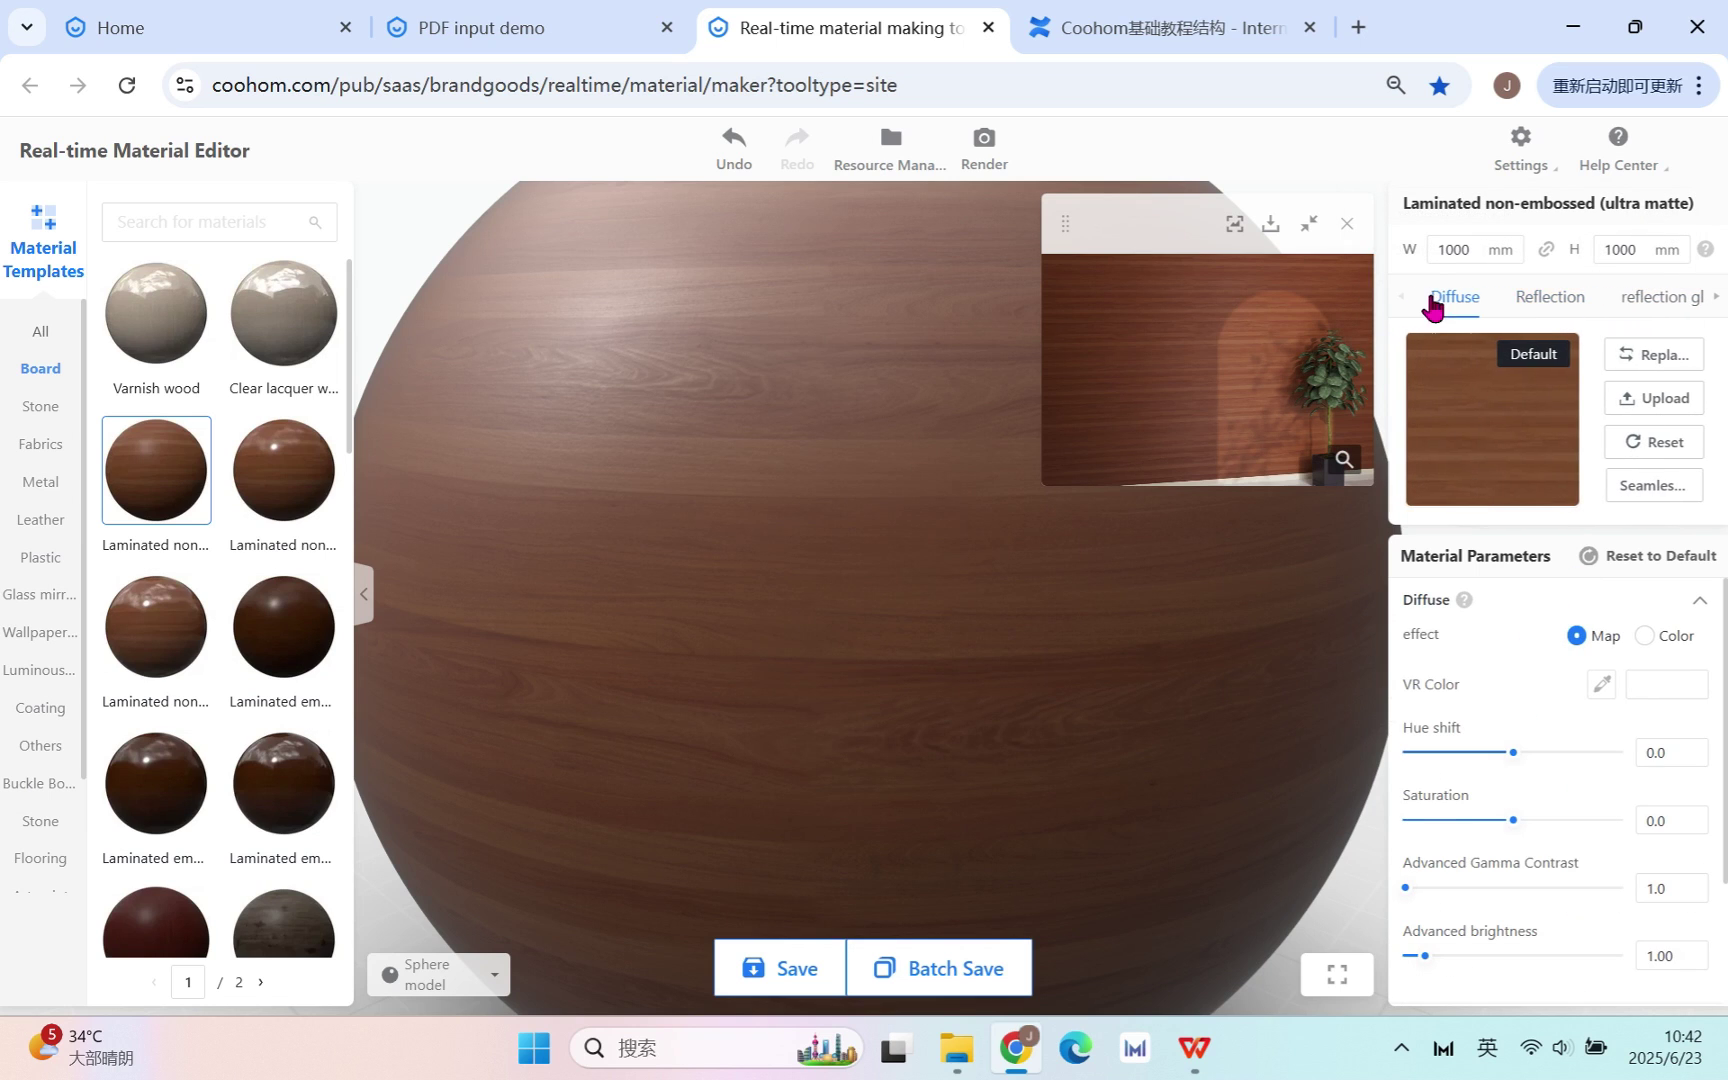
scroll(856, 528, "down", 5)
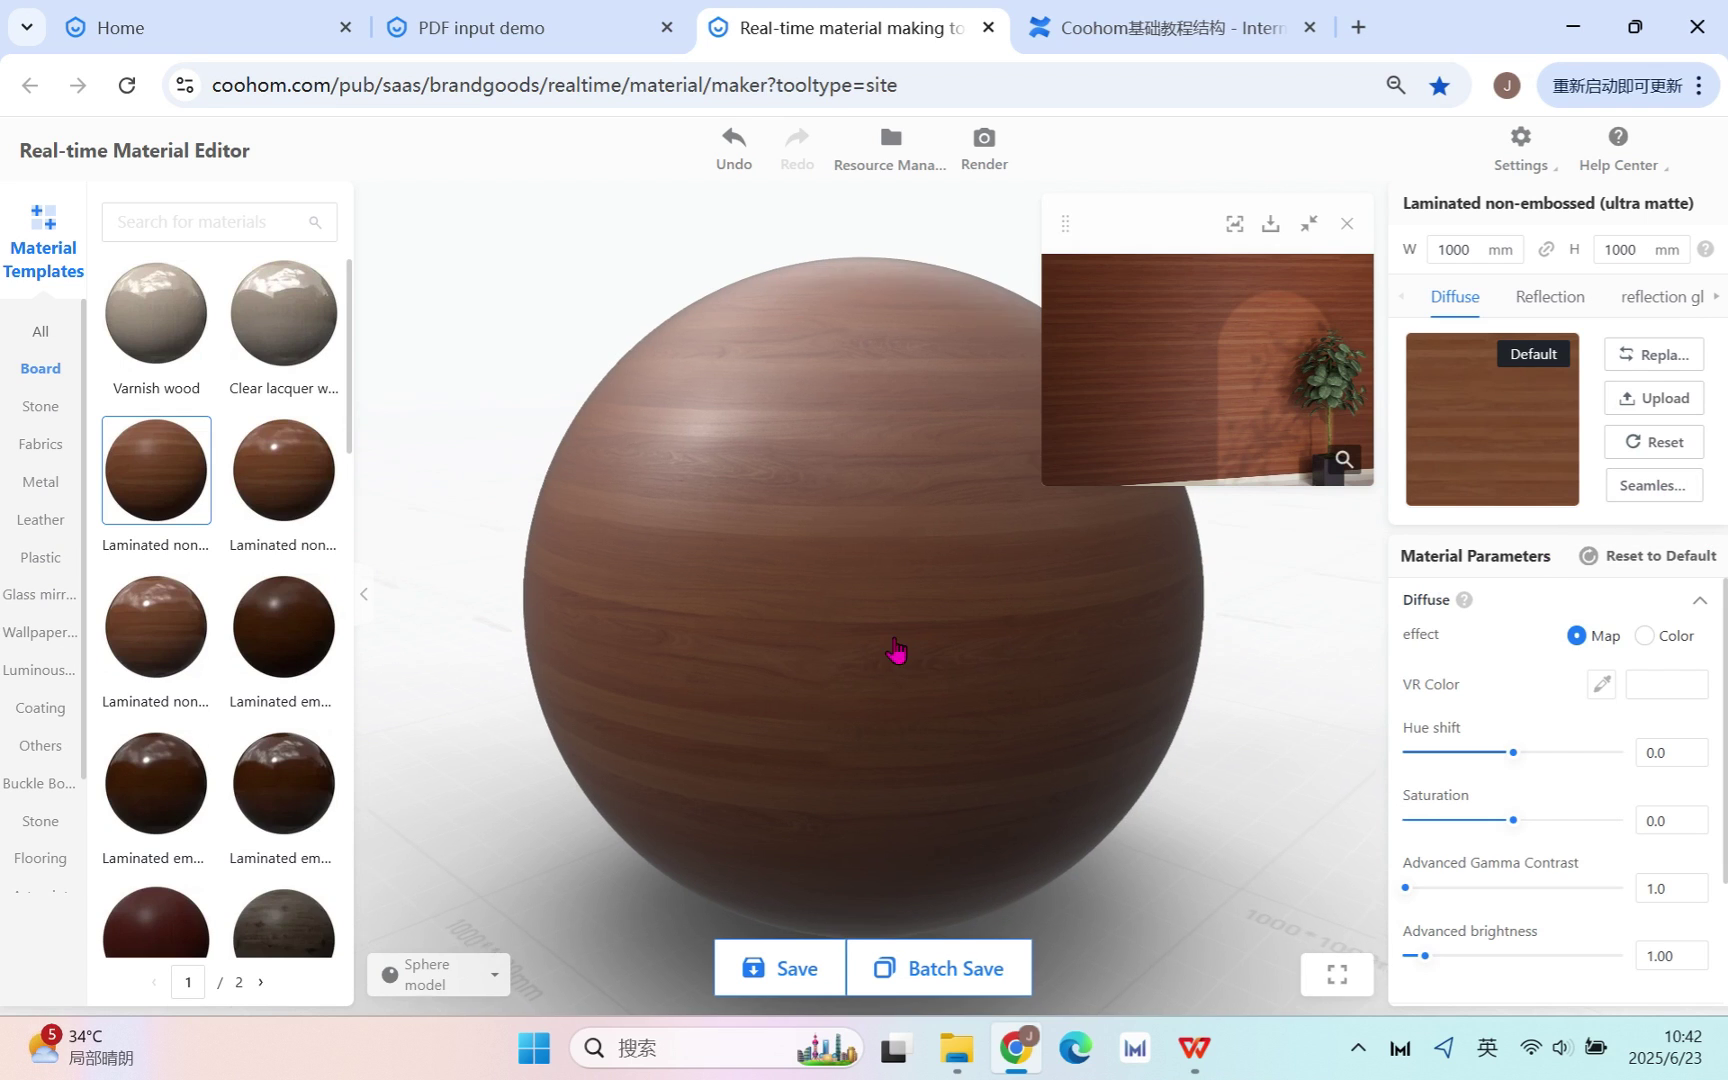
left_click_drag(895, 656, 760, 339)
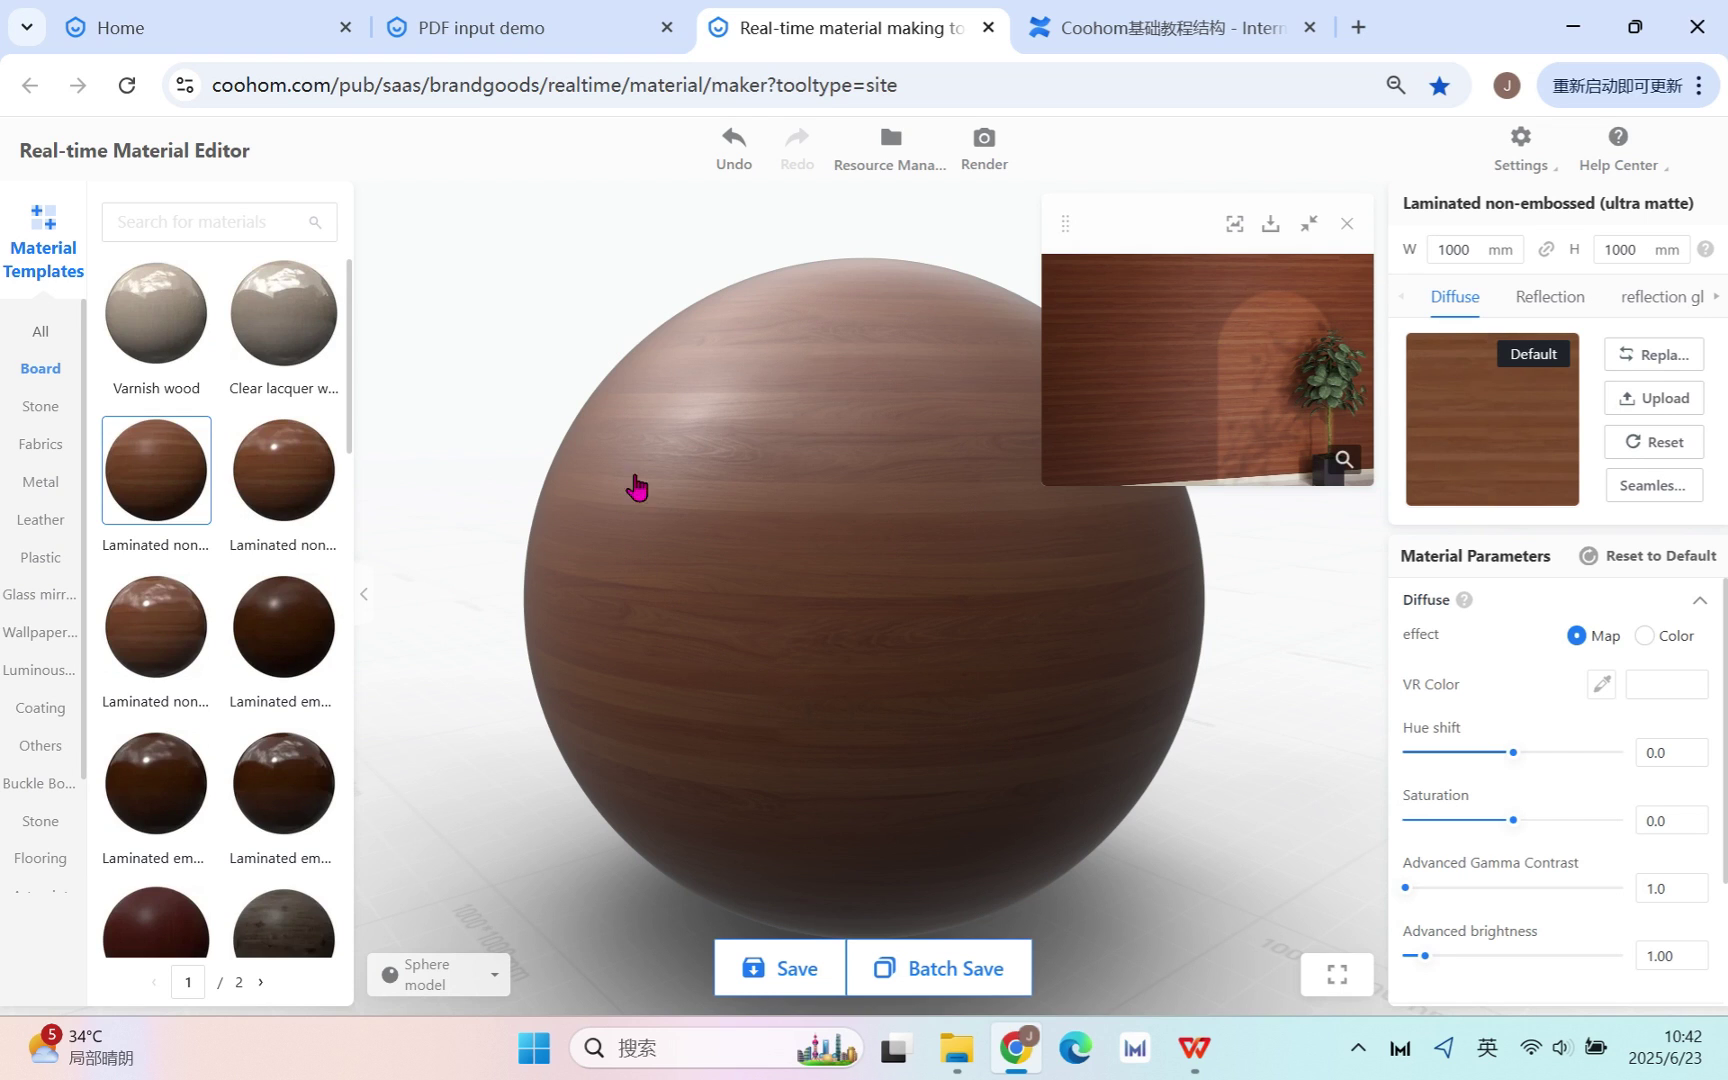
left_click_drag(1165, 729, 1153, 671)
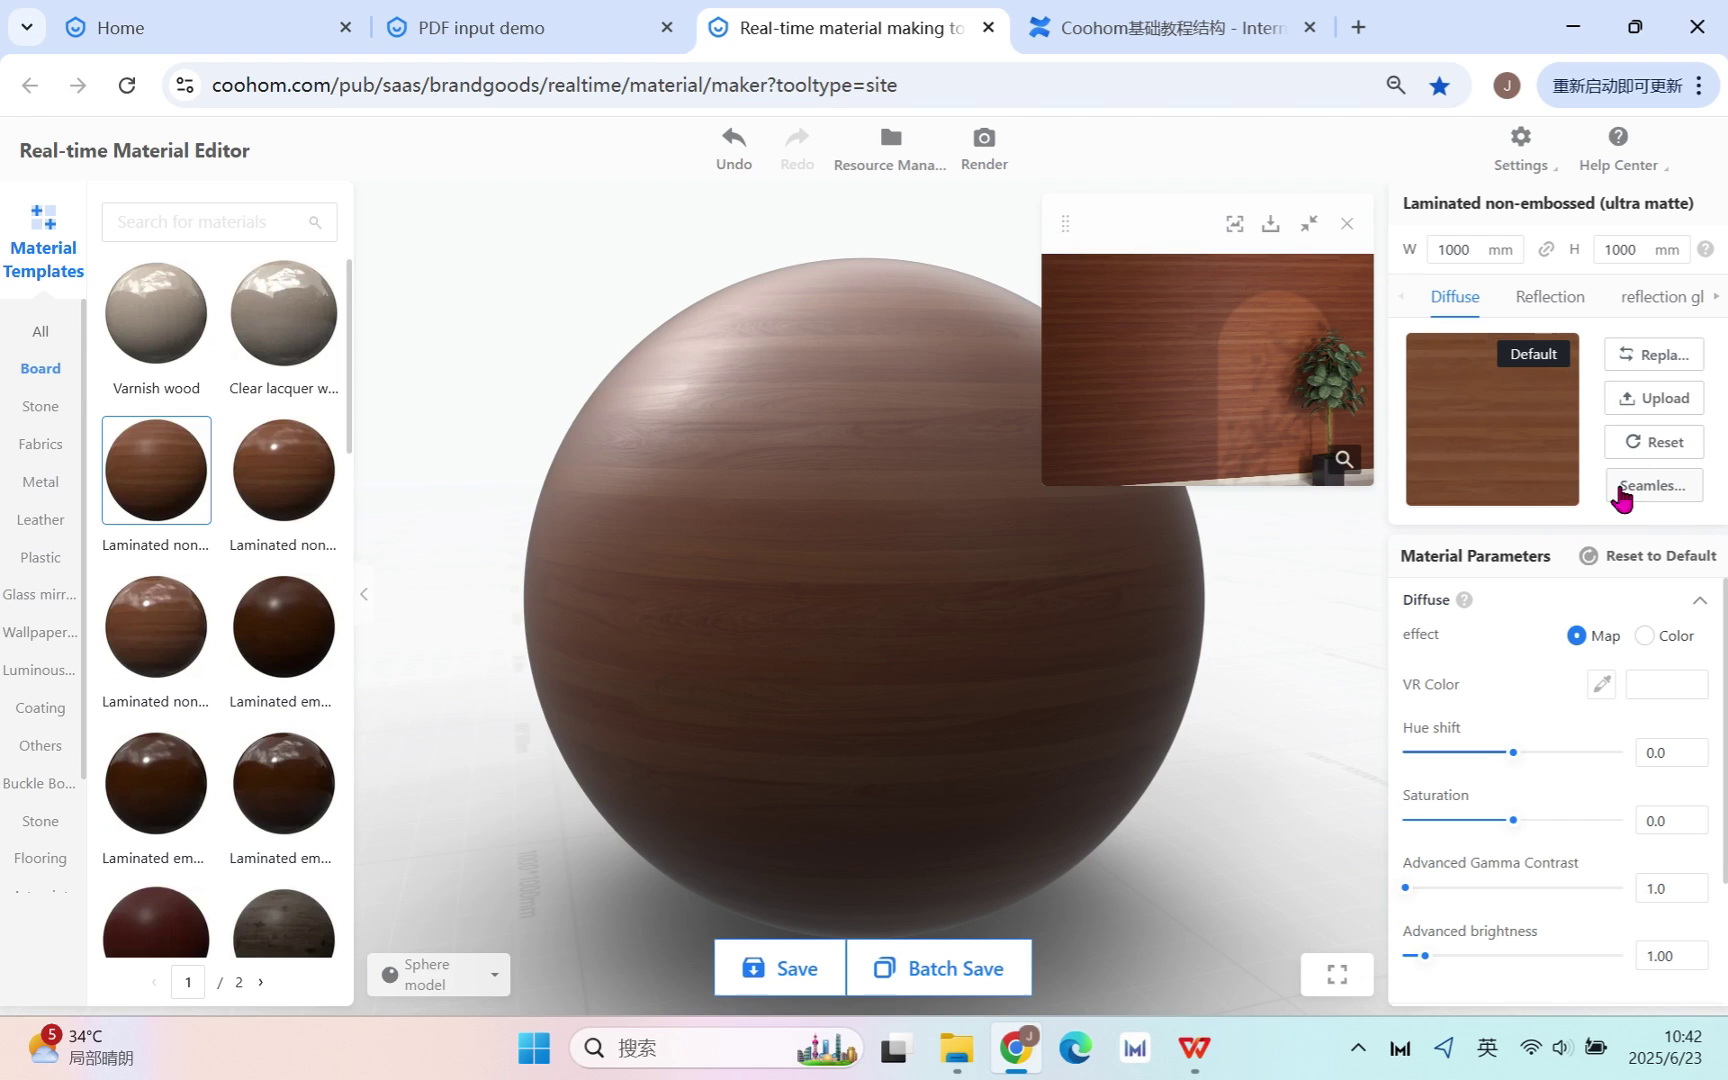
mouse_move(1513, 148)
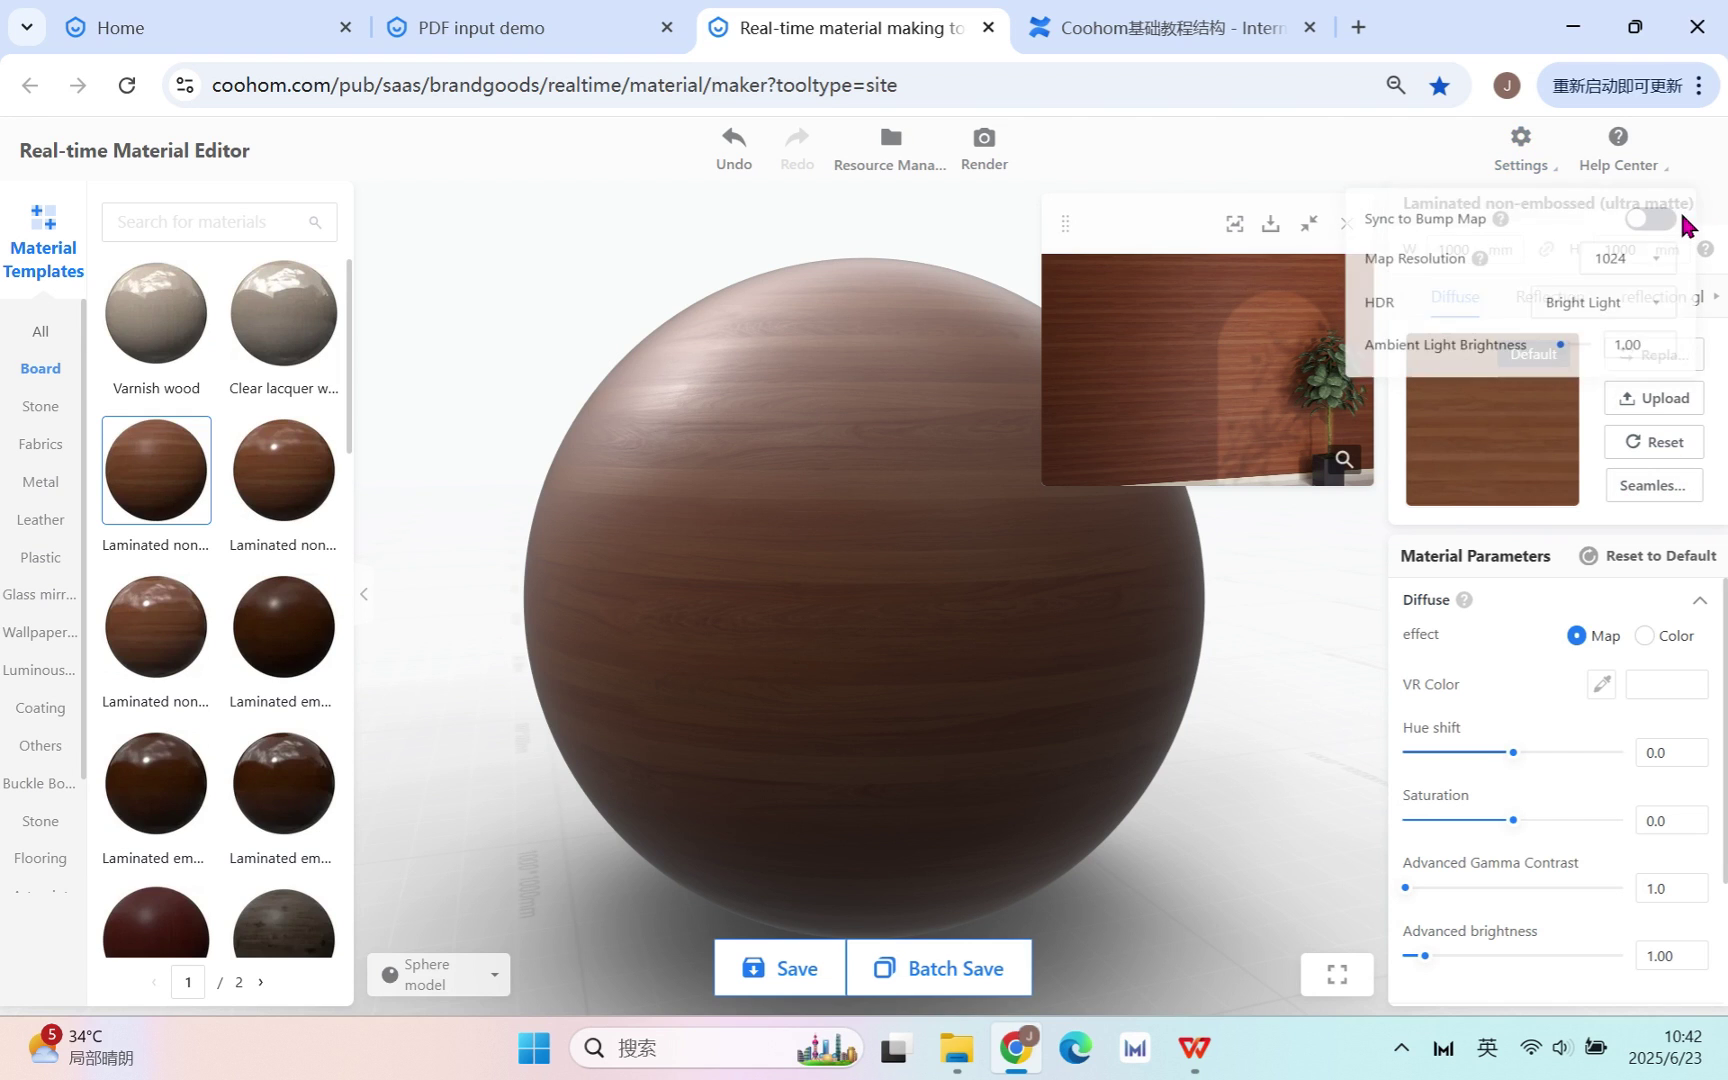
left_click_drag(1130, 698, 776, 640)
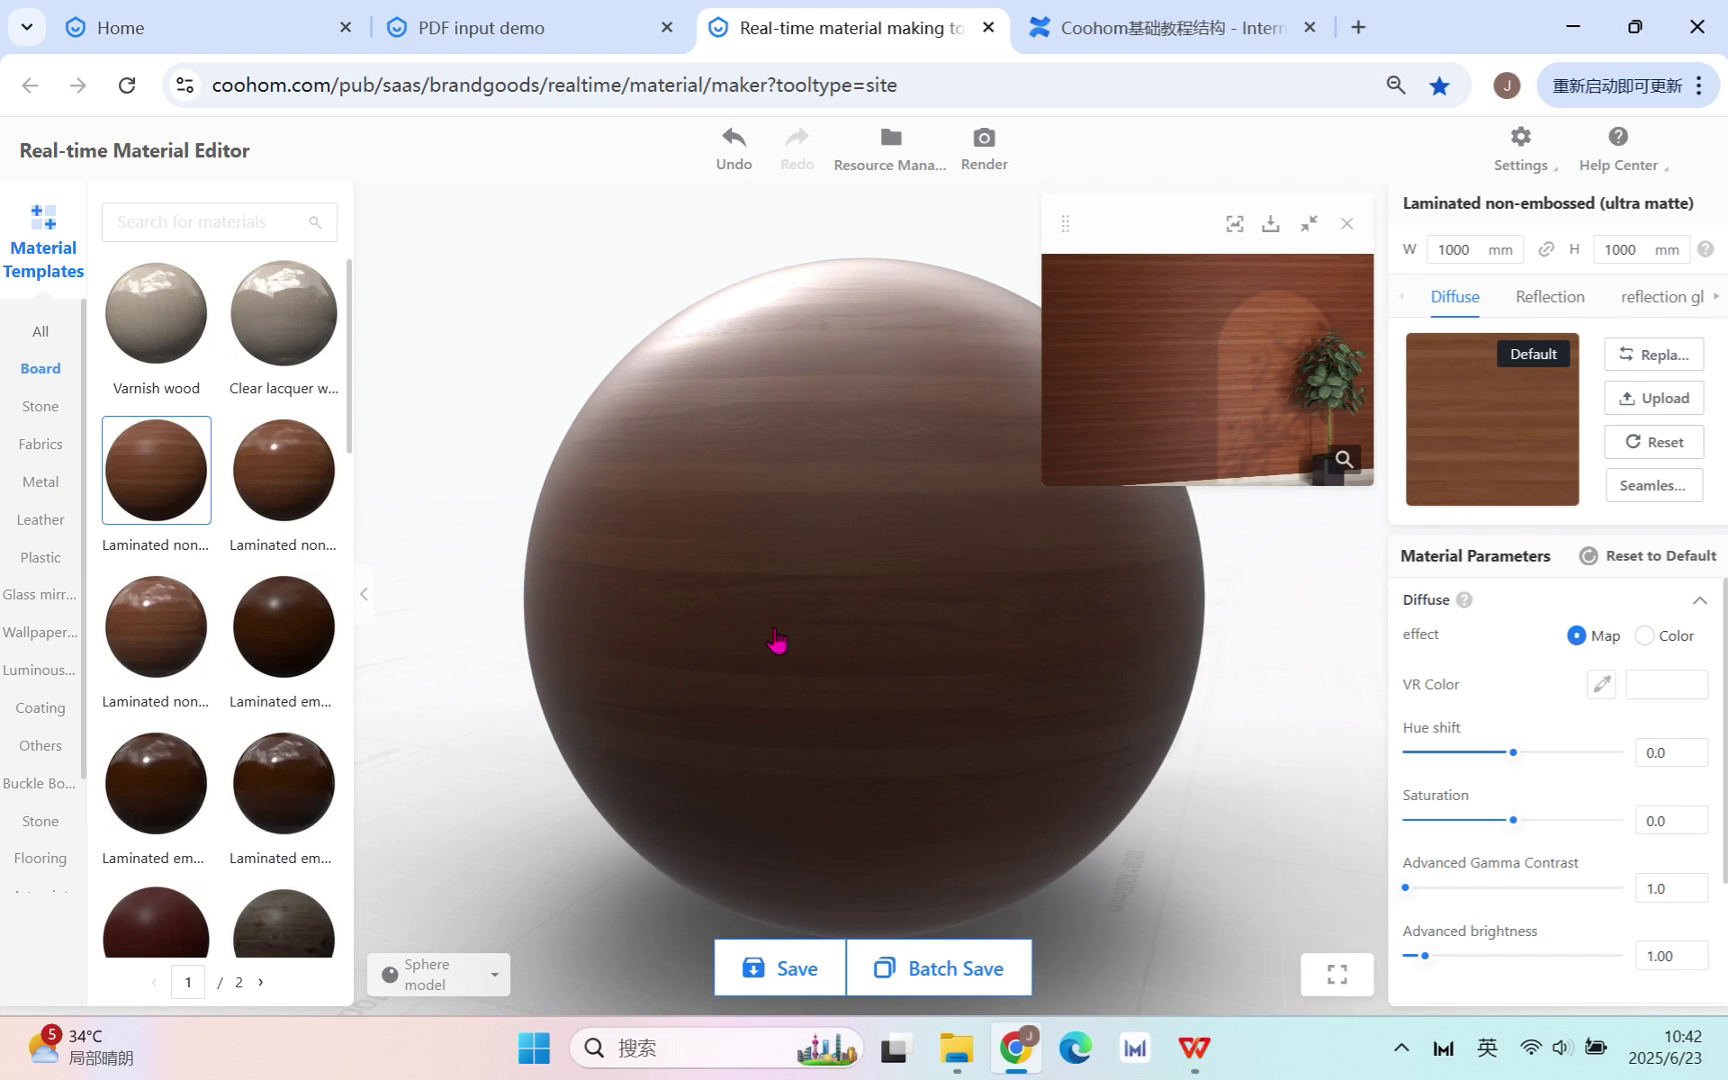
- Name the new material 'wood demo' with a 1000 × 1000 mm size
left_click(776, 970)
left_click(838, 443)
type("wood demo")
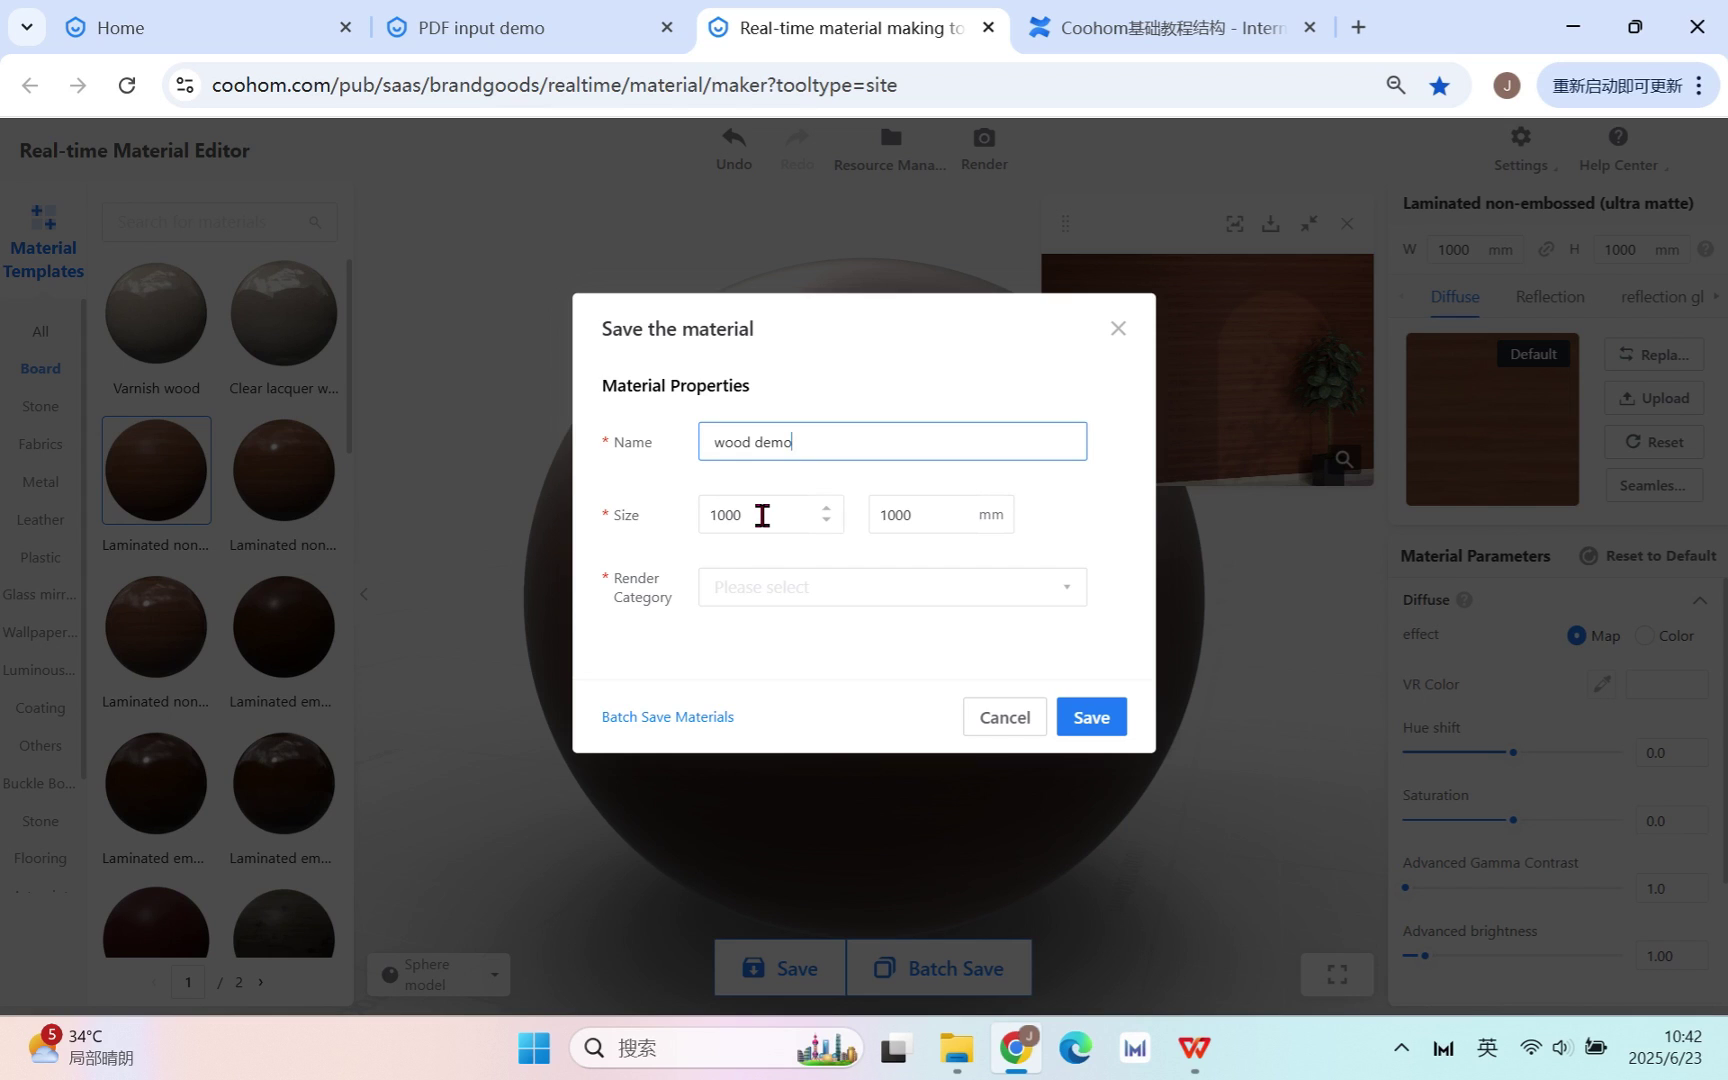
double_click(762, 515)
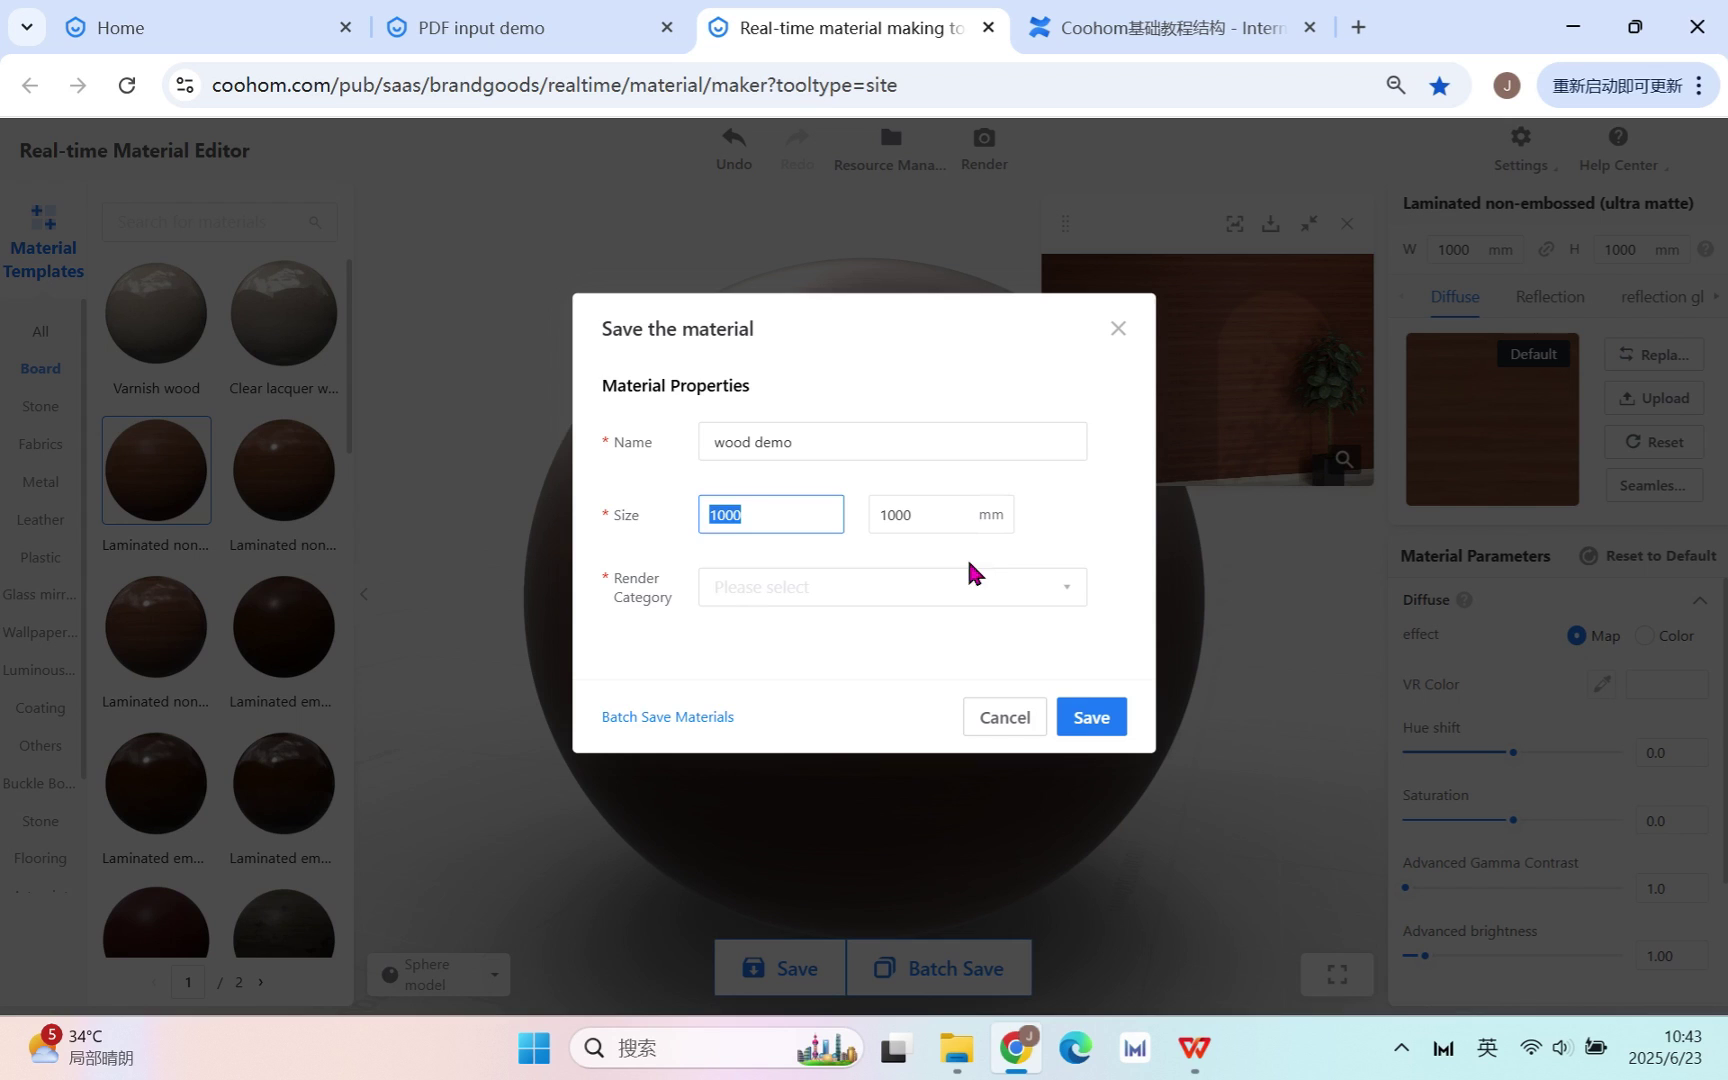
- Set the Render Category to Furnishing Material and save the material
left_click(773, 600)
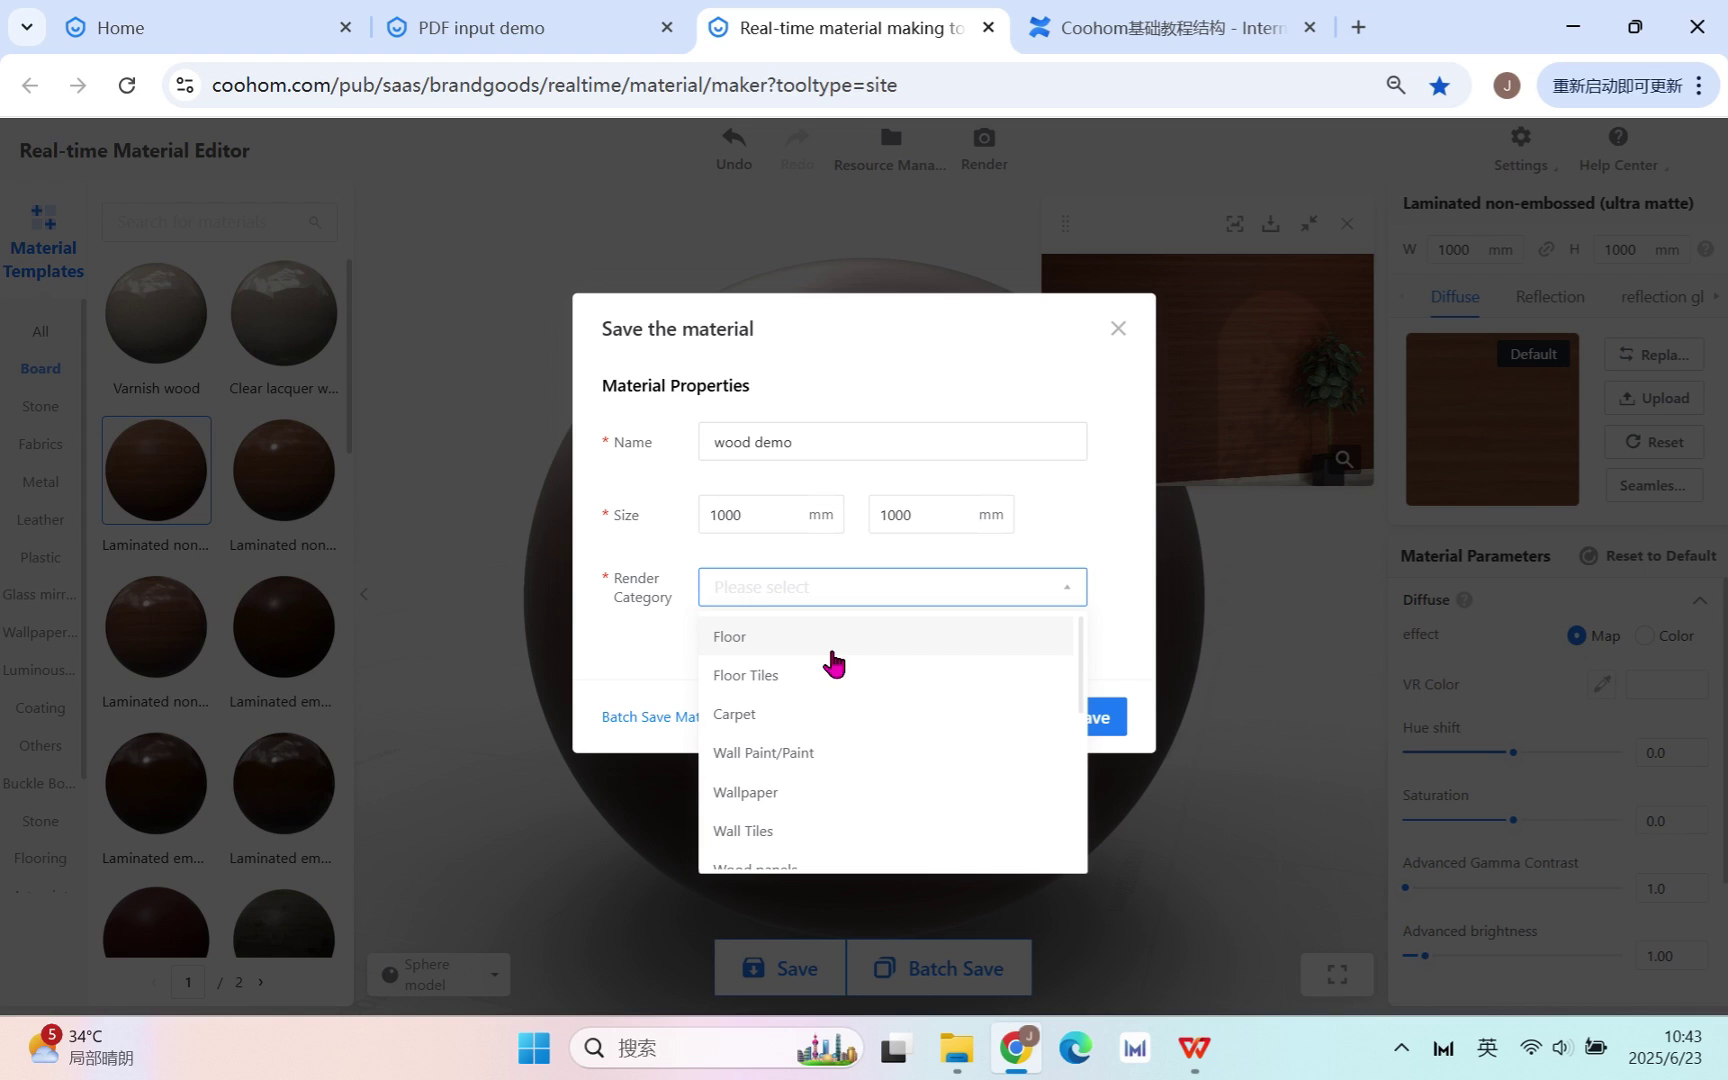
scroll(835, 666, "down", 2)
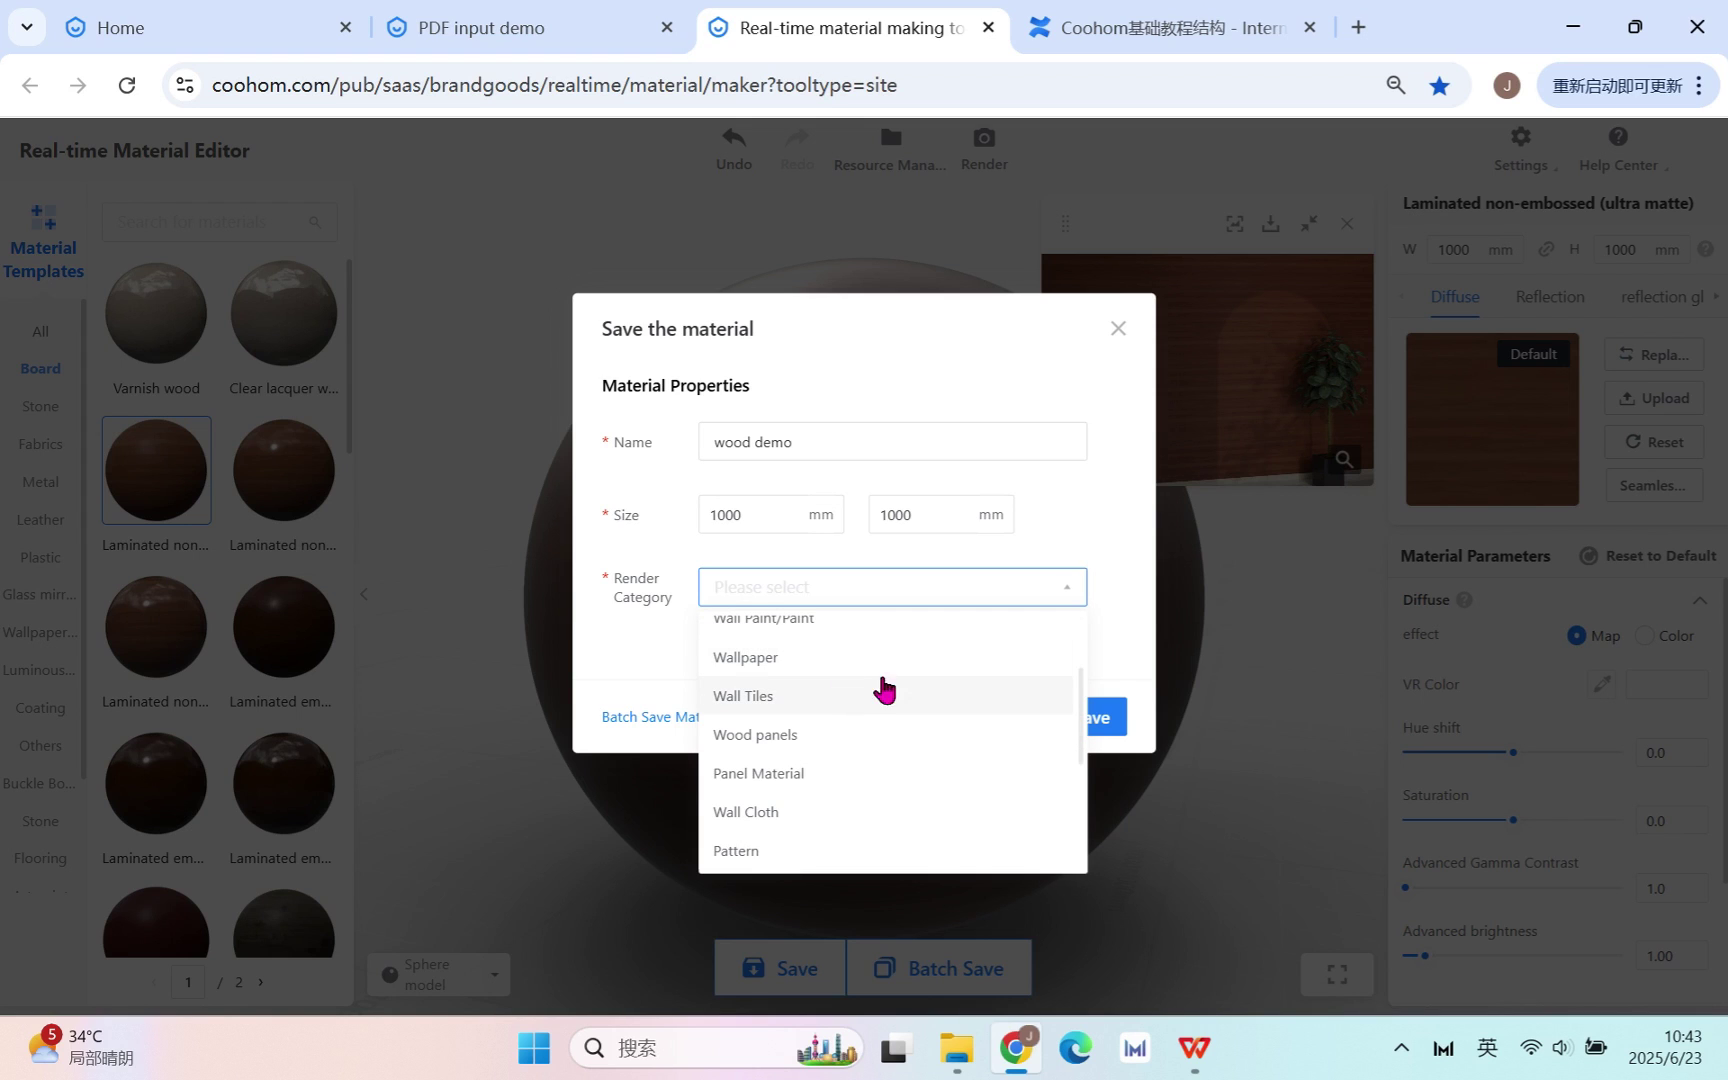
scroll(880, 690, "down", 3)
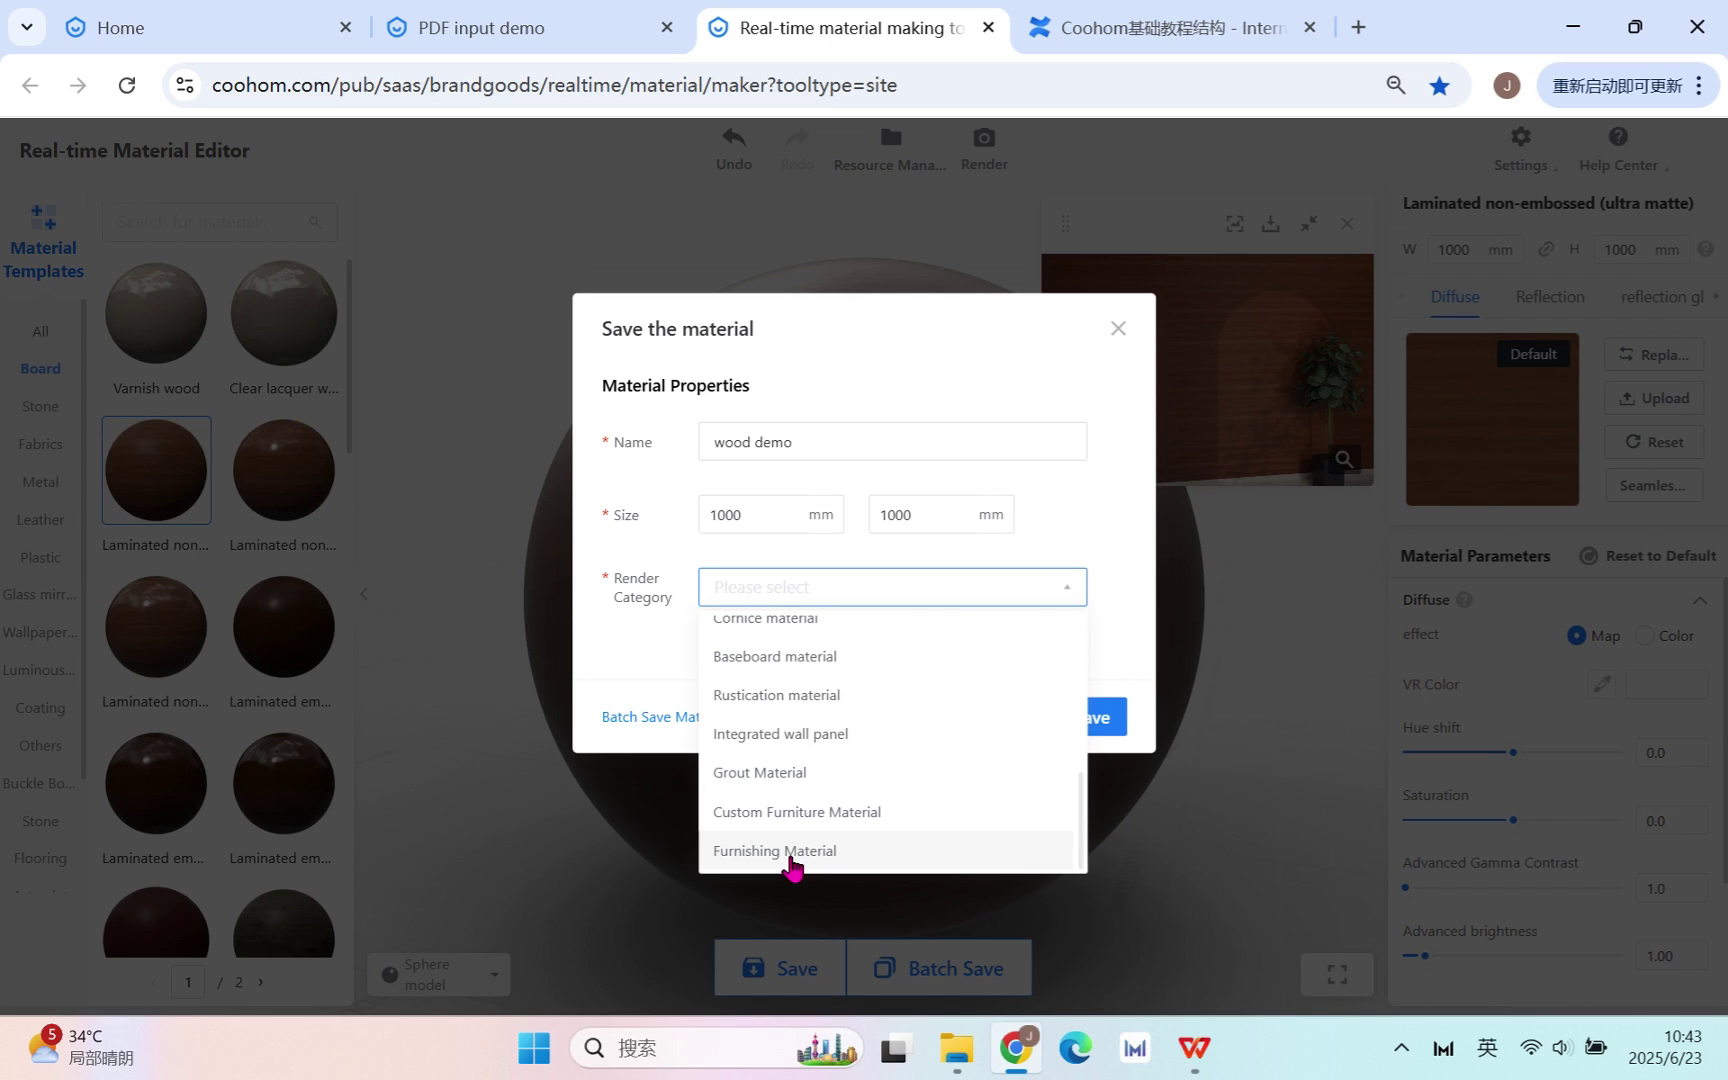
left_click(790, 852)
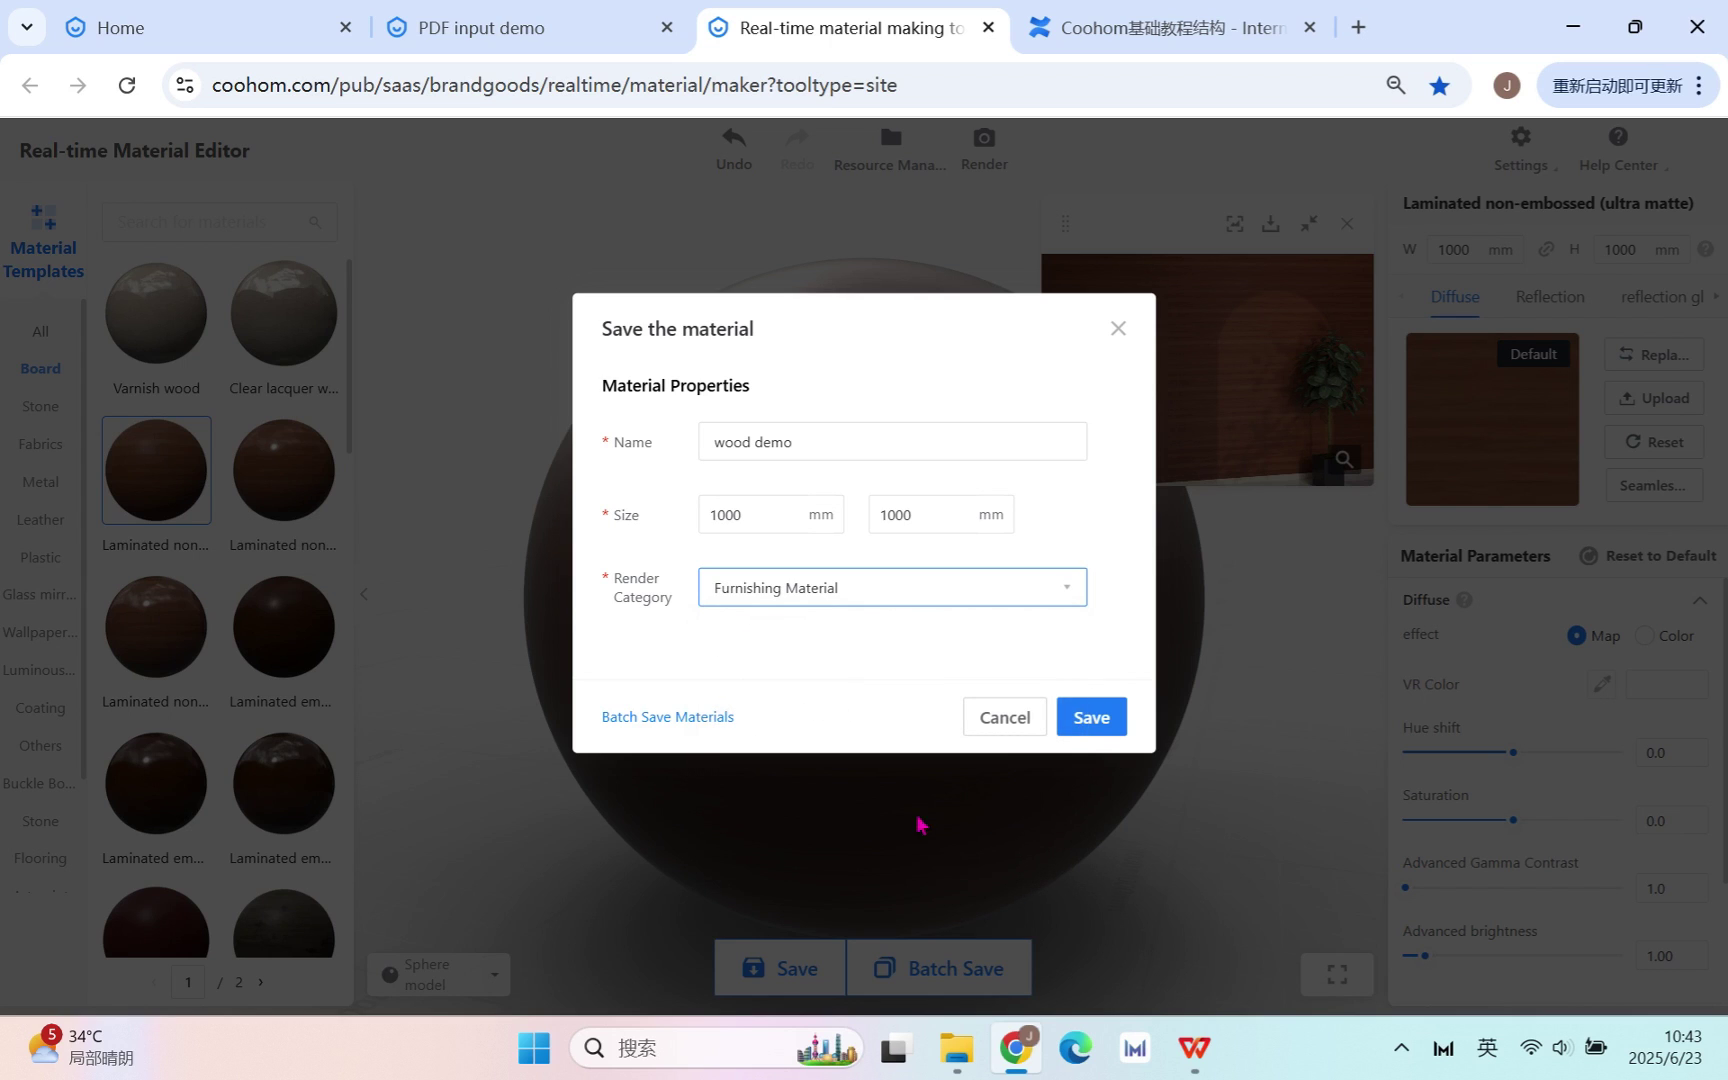
left_click(1074, 710)
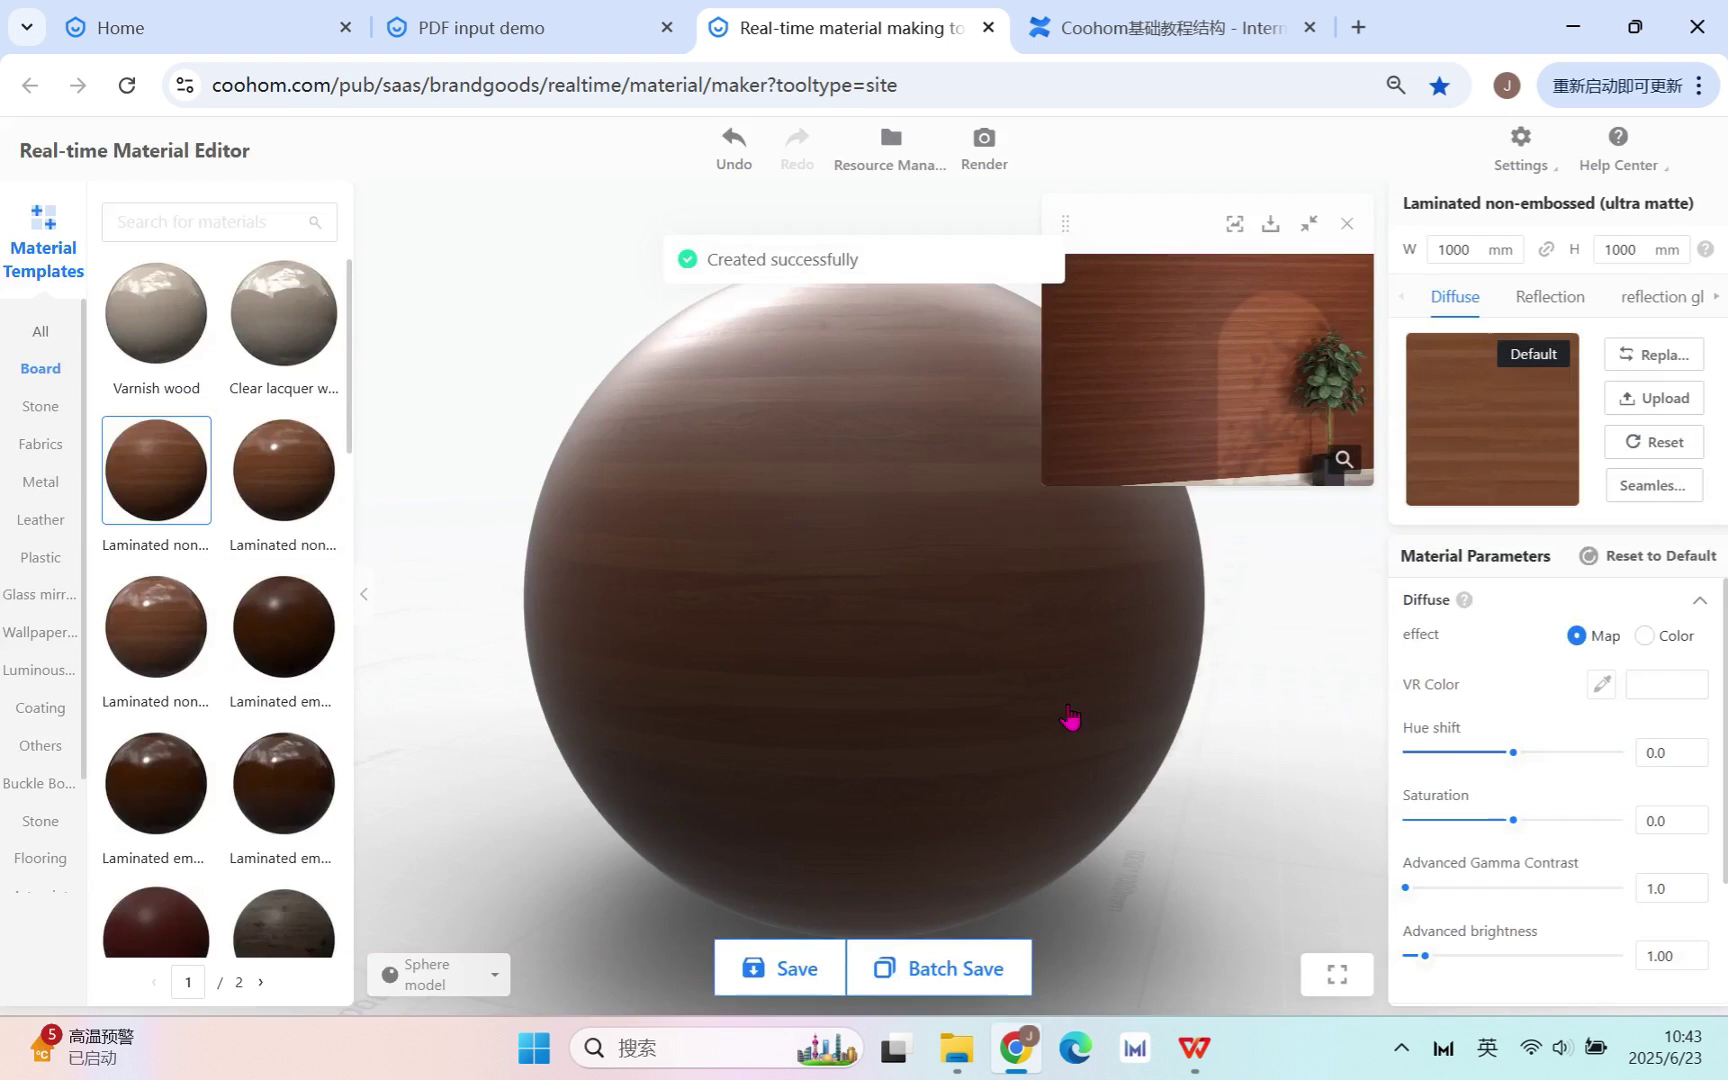
- Back in the design, bring up the Mine > Upload materials list
left_click(492, 28)
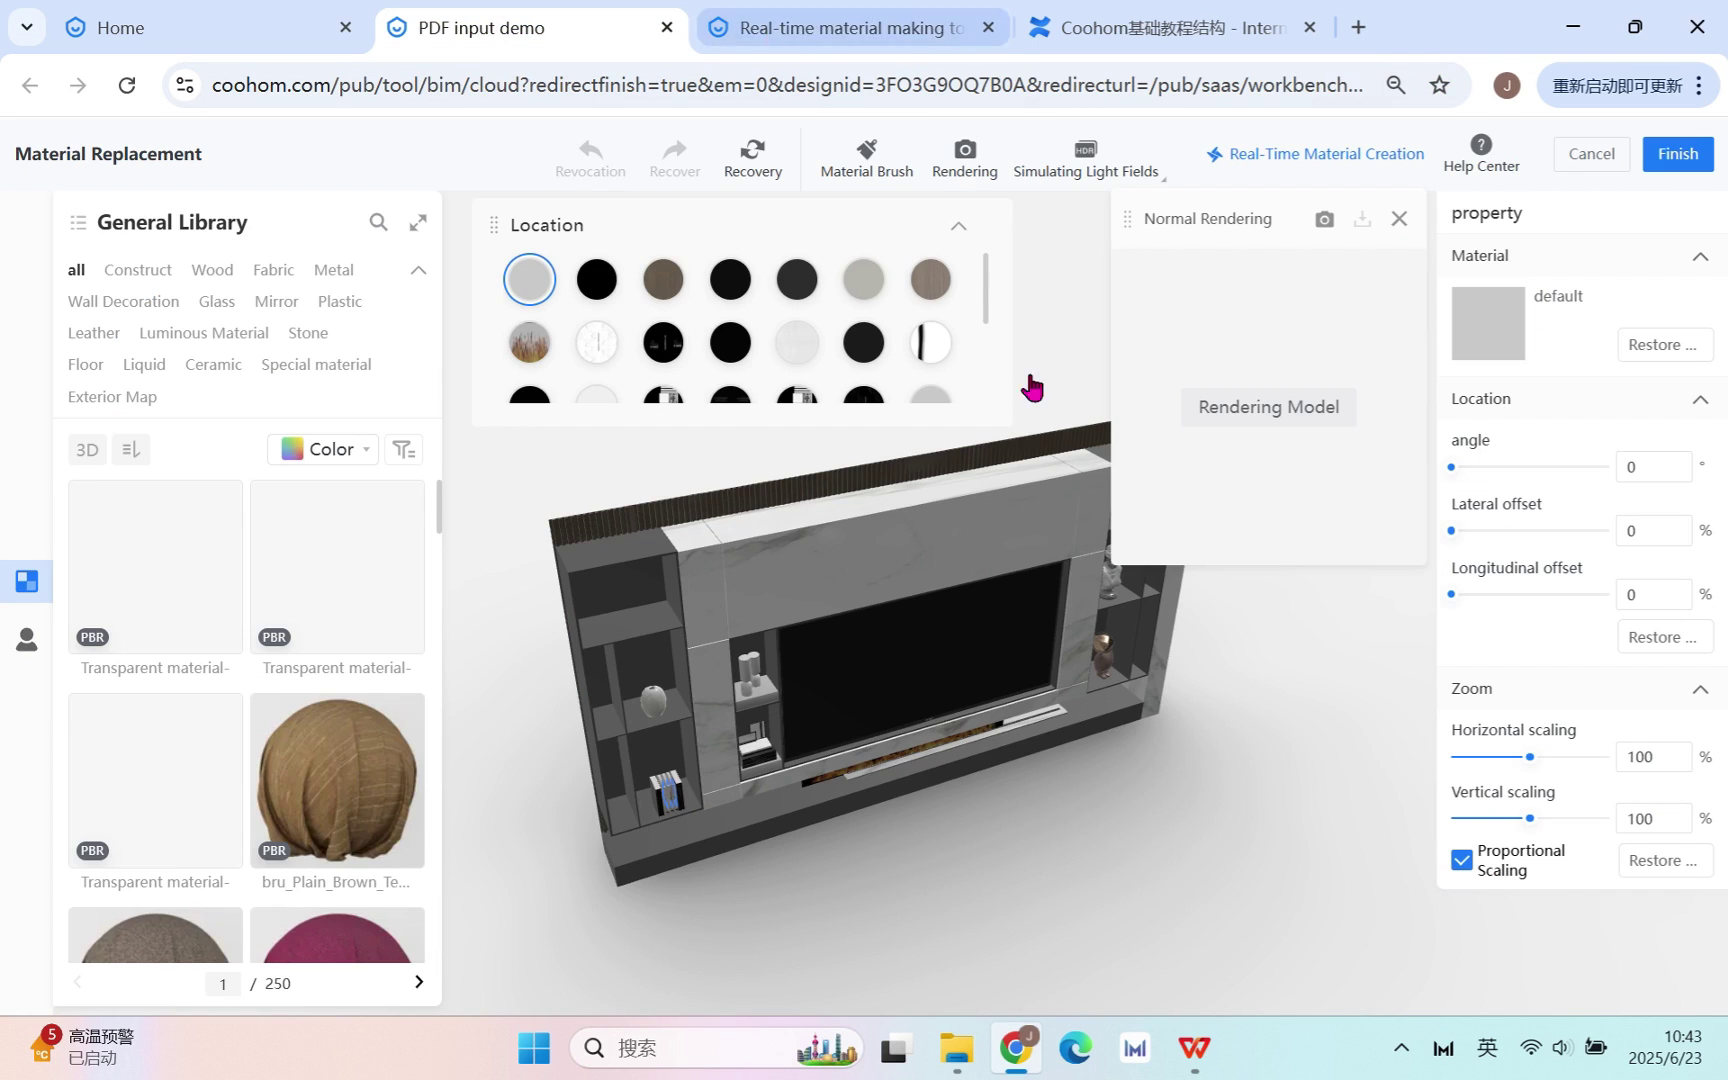
left_click(18, 646)
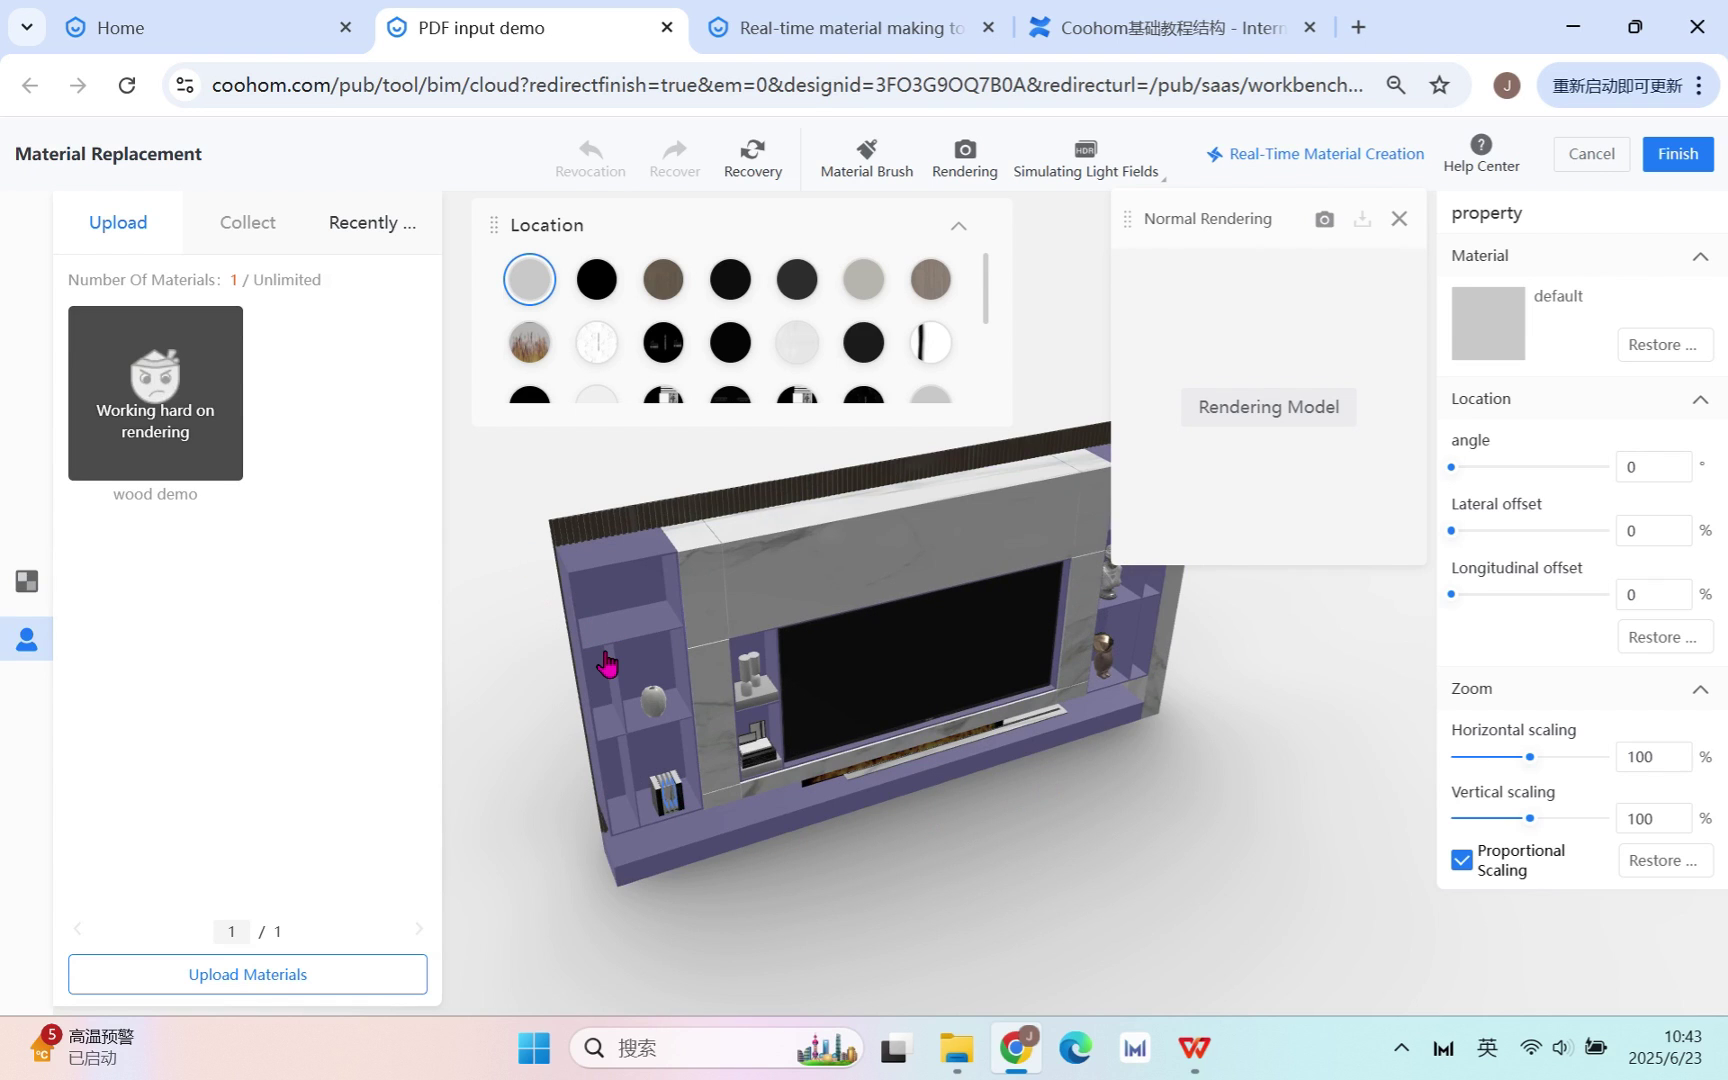
left_click(27, 584)
left_click(28, 648)
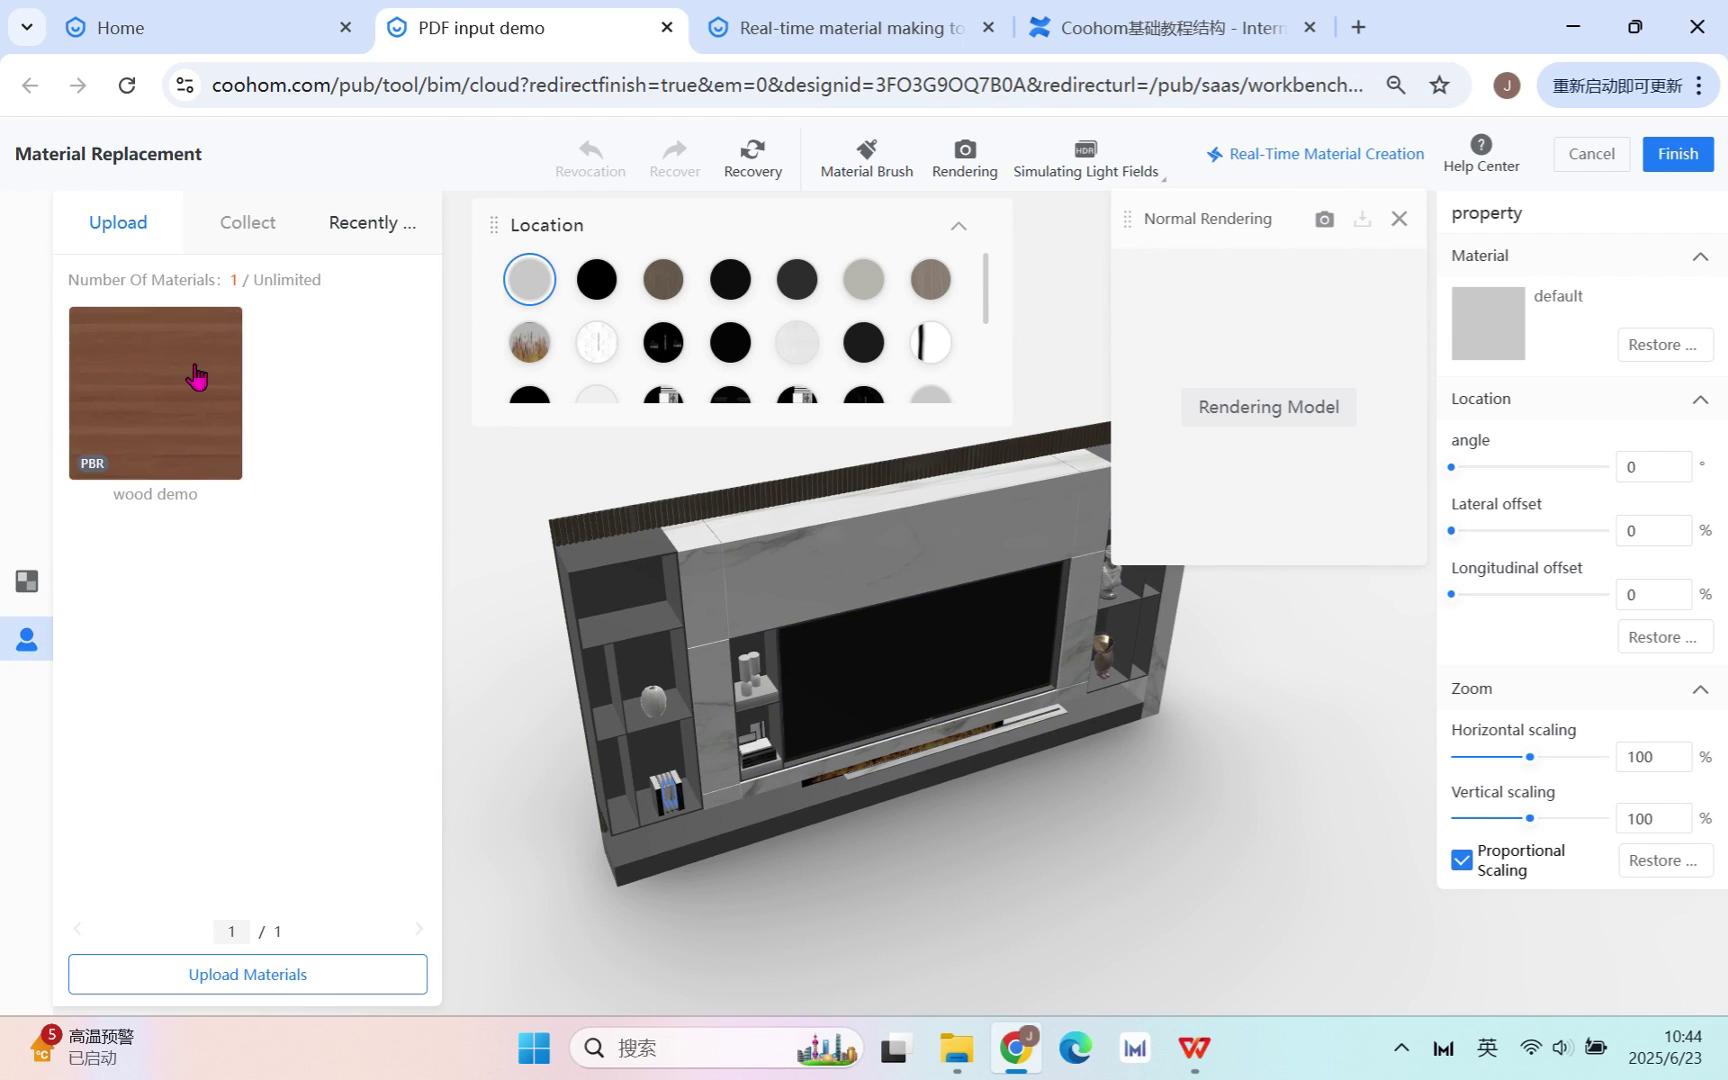
- Apply wood demo to the TV wall cabinet's shelves and frame, then finish the replacement
left_click(138, 384)
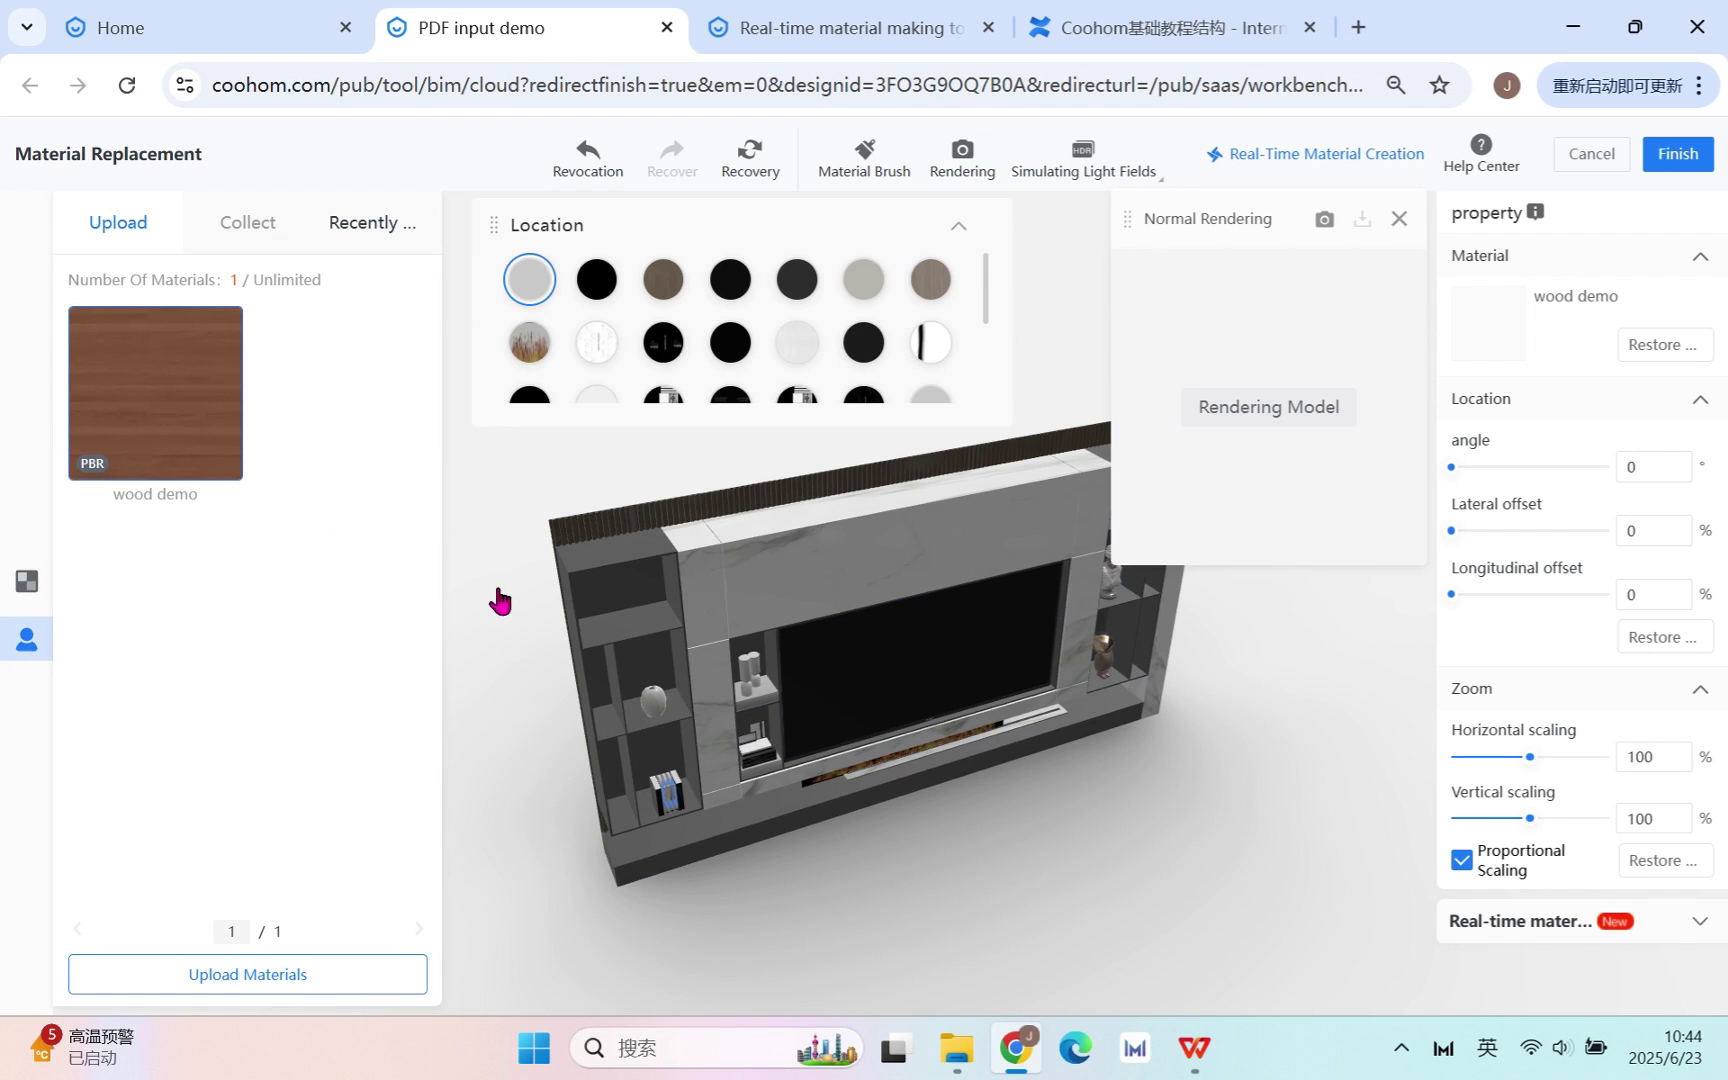
left_click(643, 641)
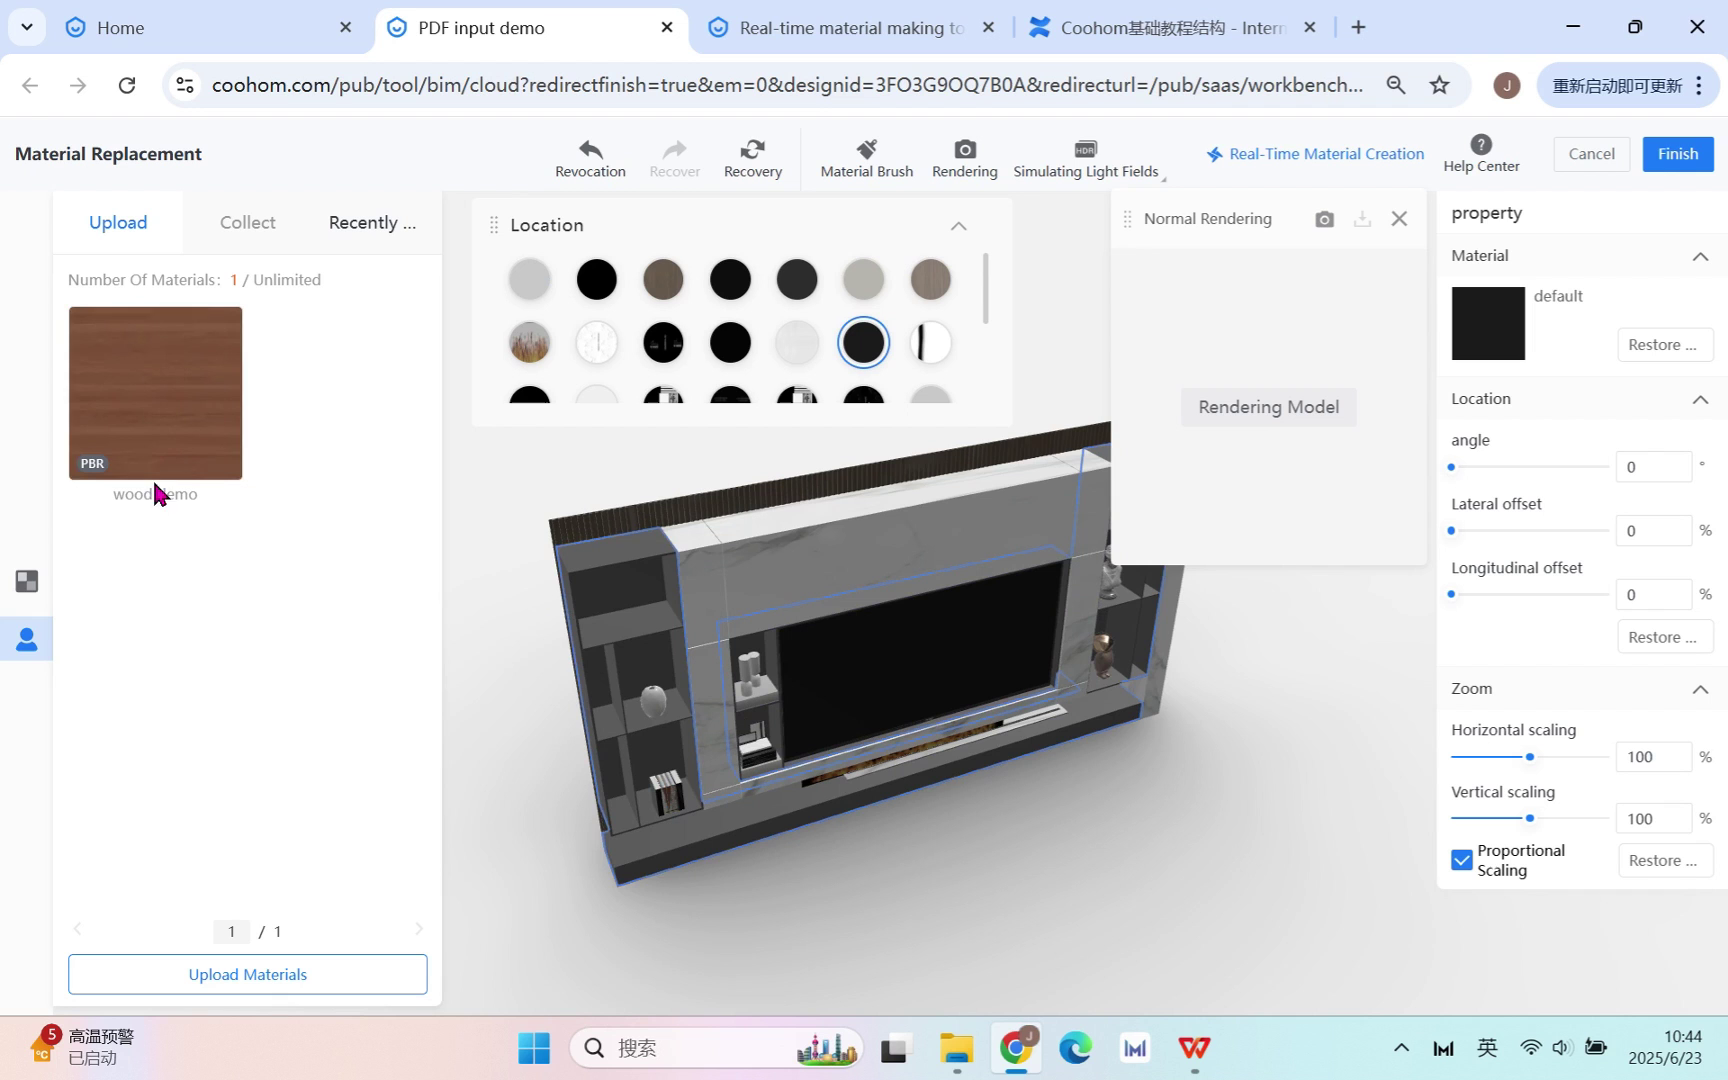
left_click(165, 433)
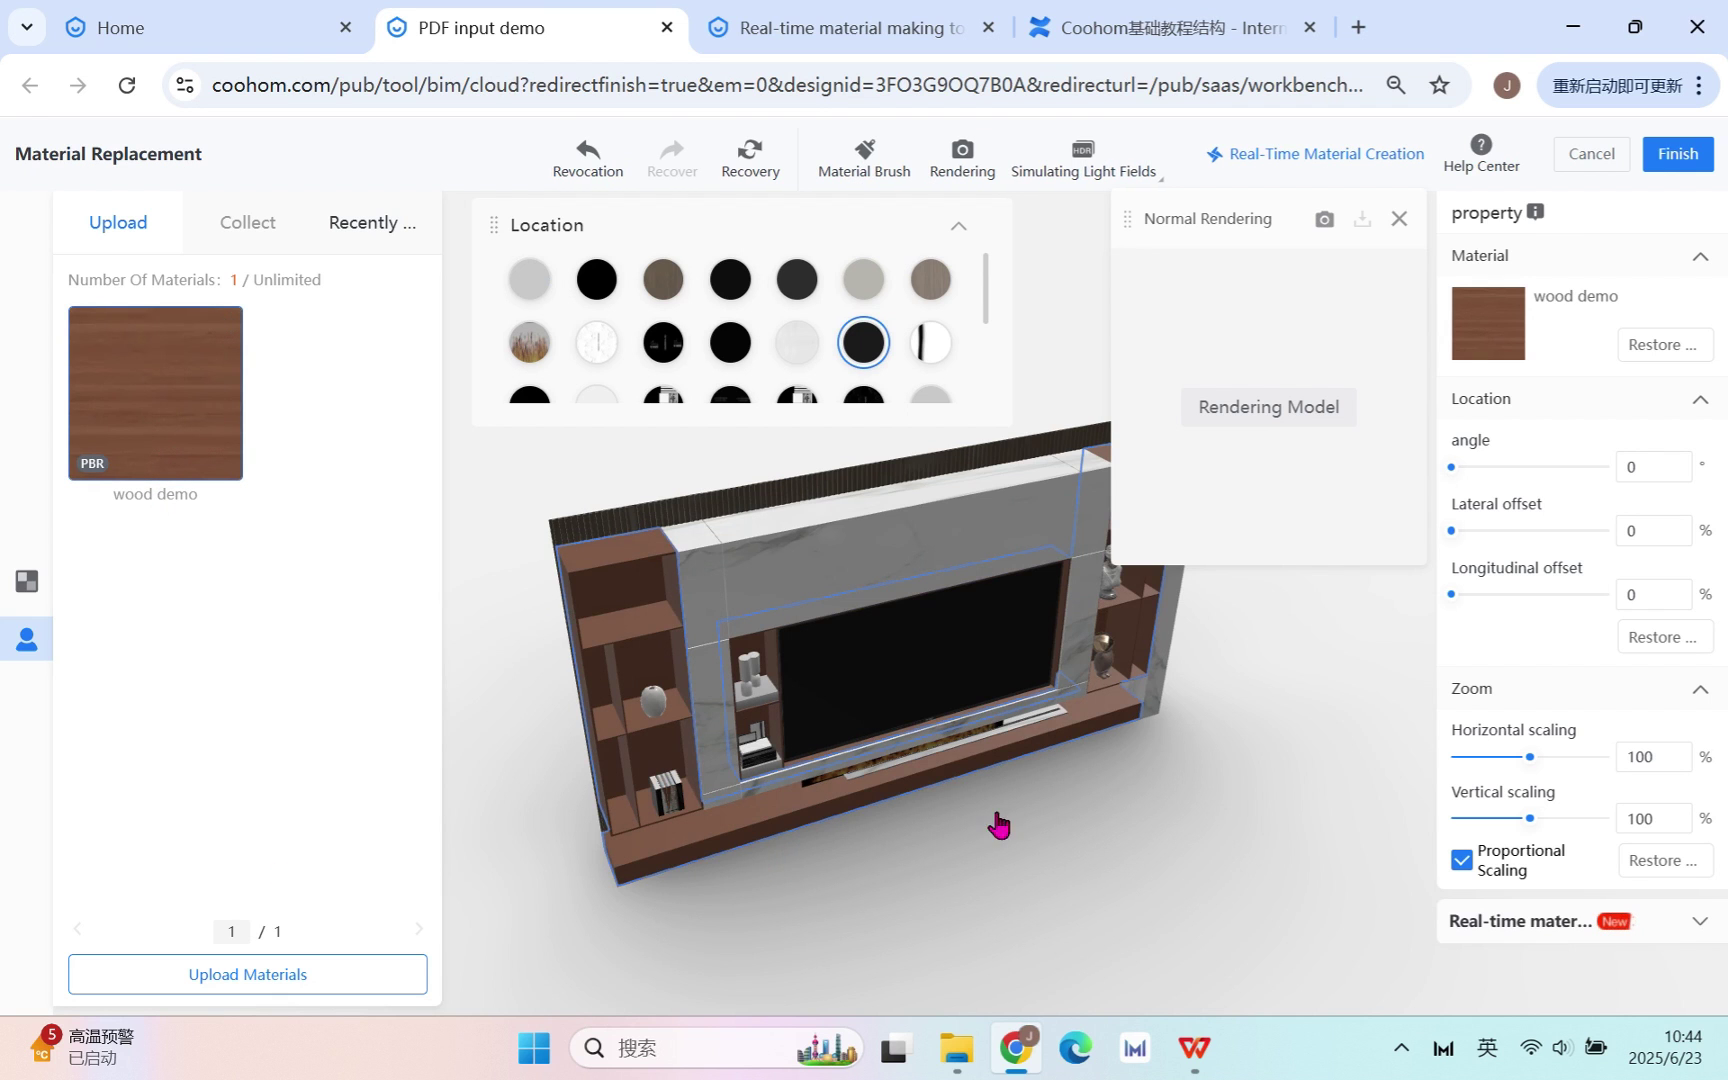
left_click_drag(999, 822, 965, 791)
left_click_drag(707, 744, 721, 501)
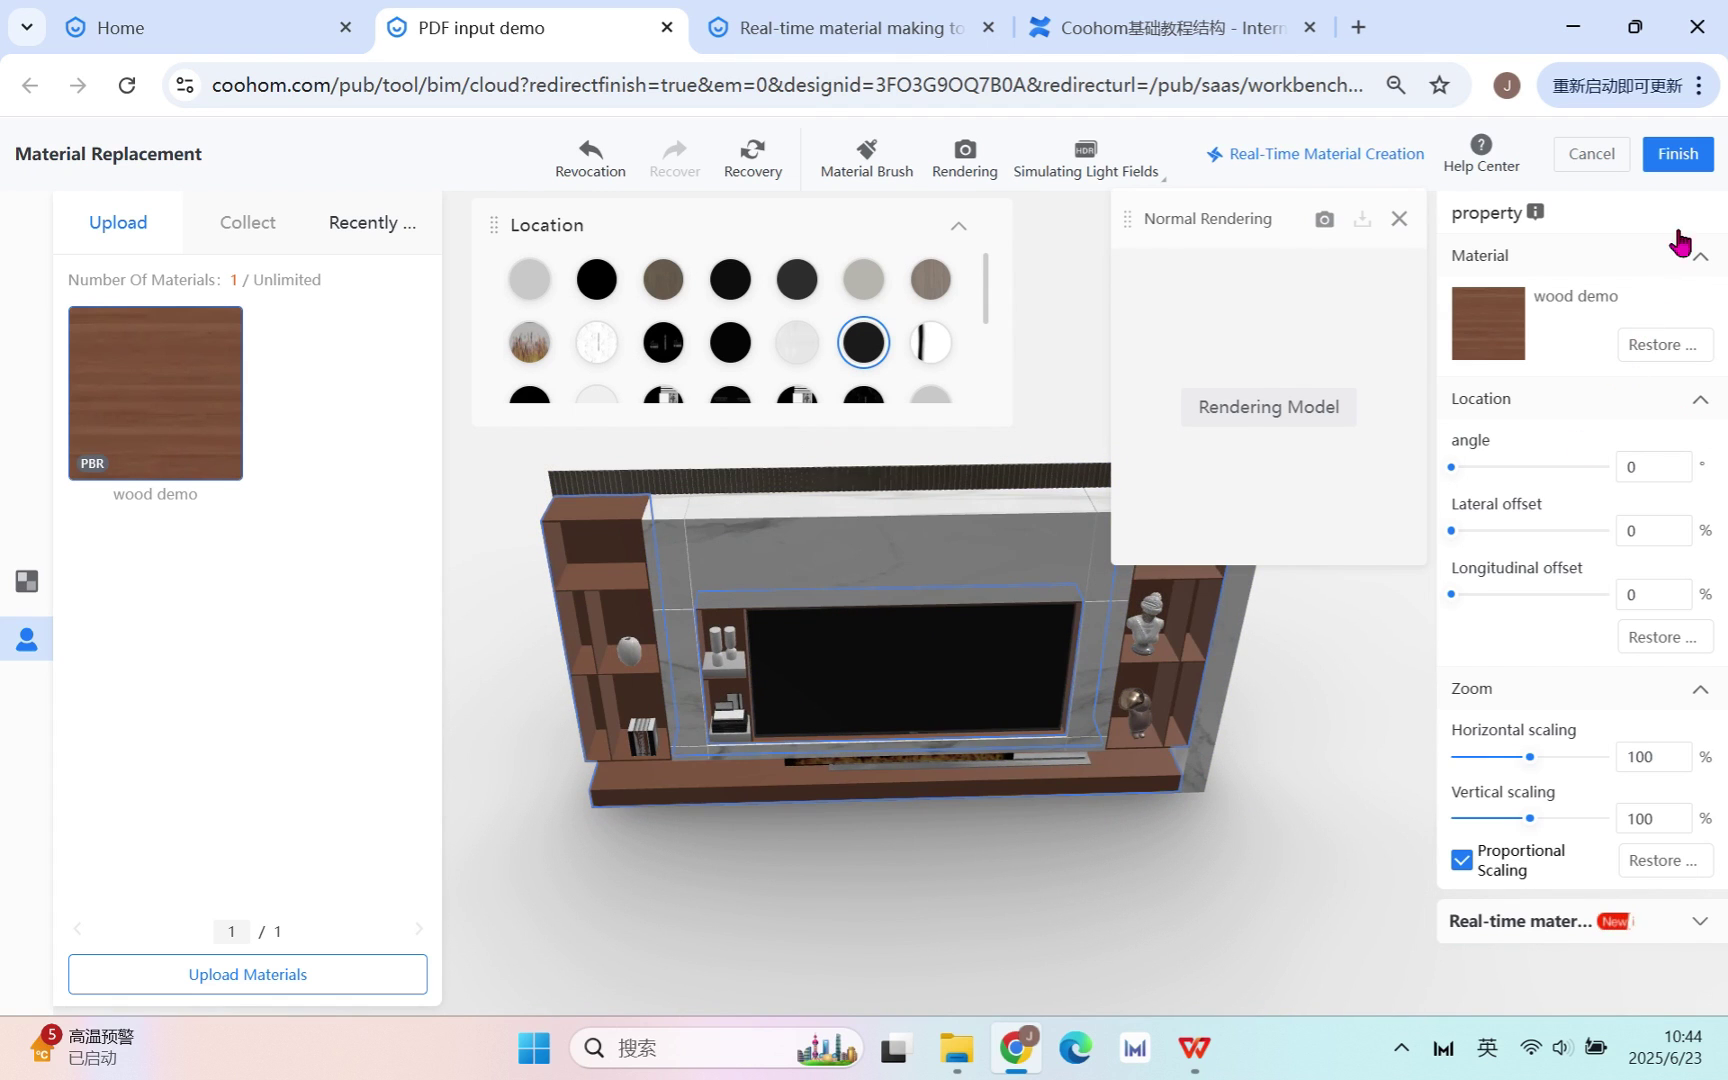
left_click(1690, 163)
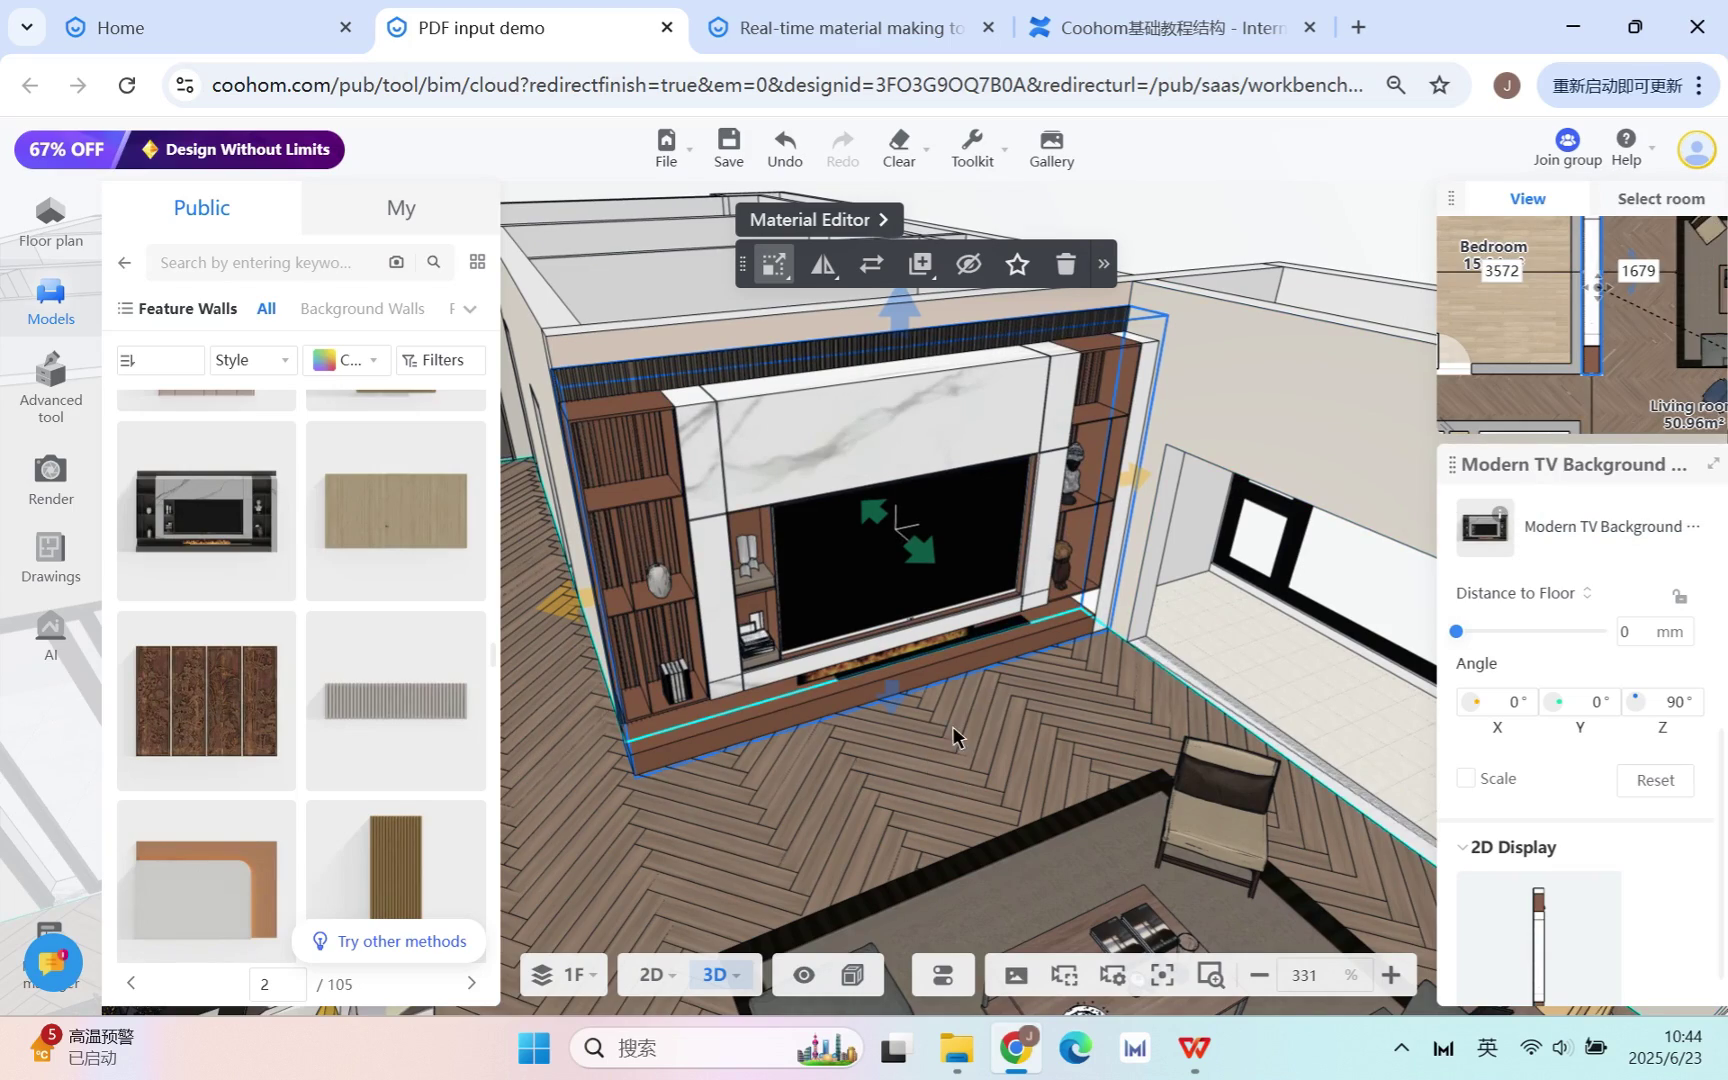
- Orbit the view to face the TV wall cabinets and see the adjacent wall from the left
left_click_drag(970, 773, 910, 200)
scroll(1165, 873, "up", 3)
left_click(973, 148)
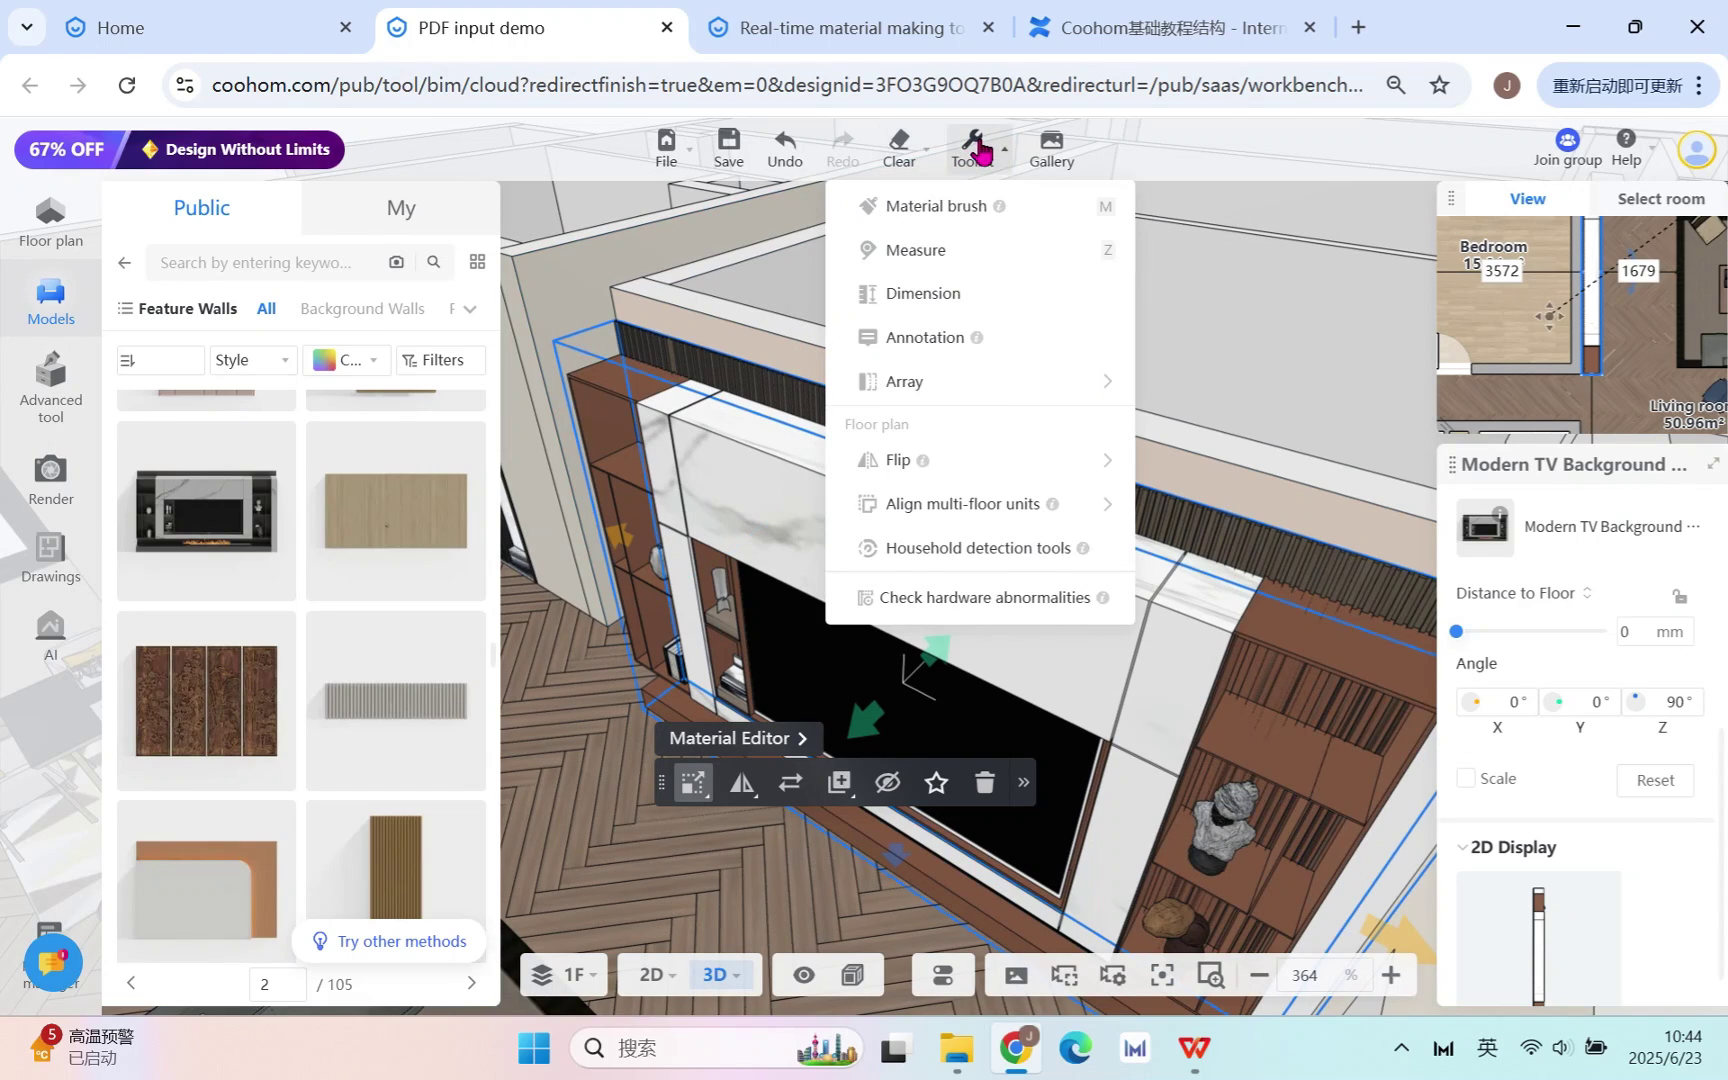
left_click(915, 210)
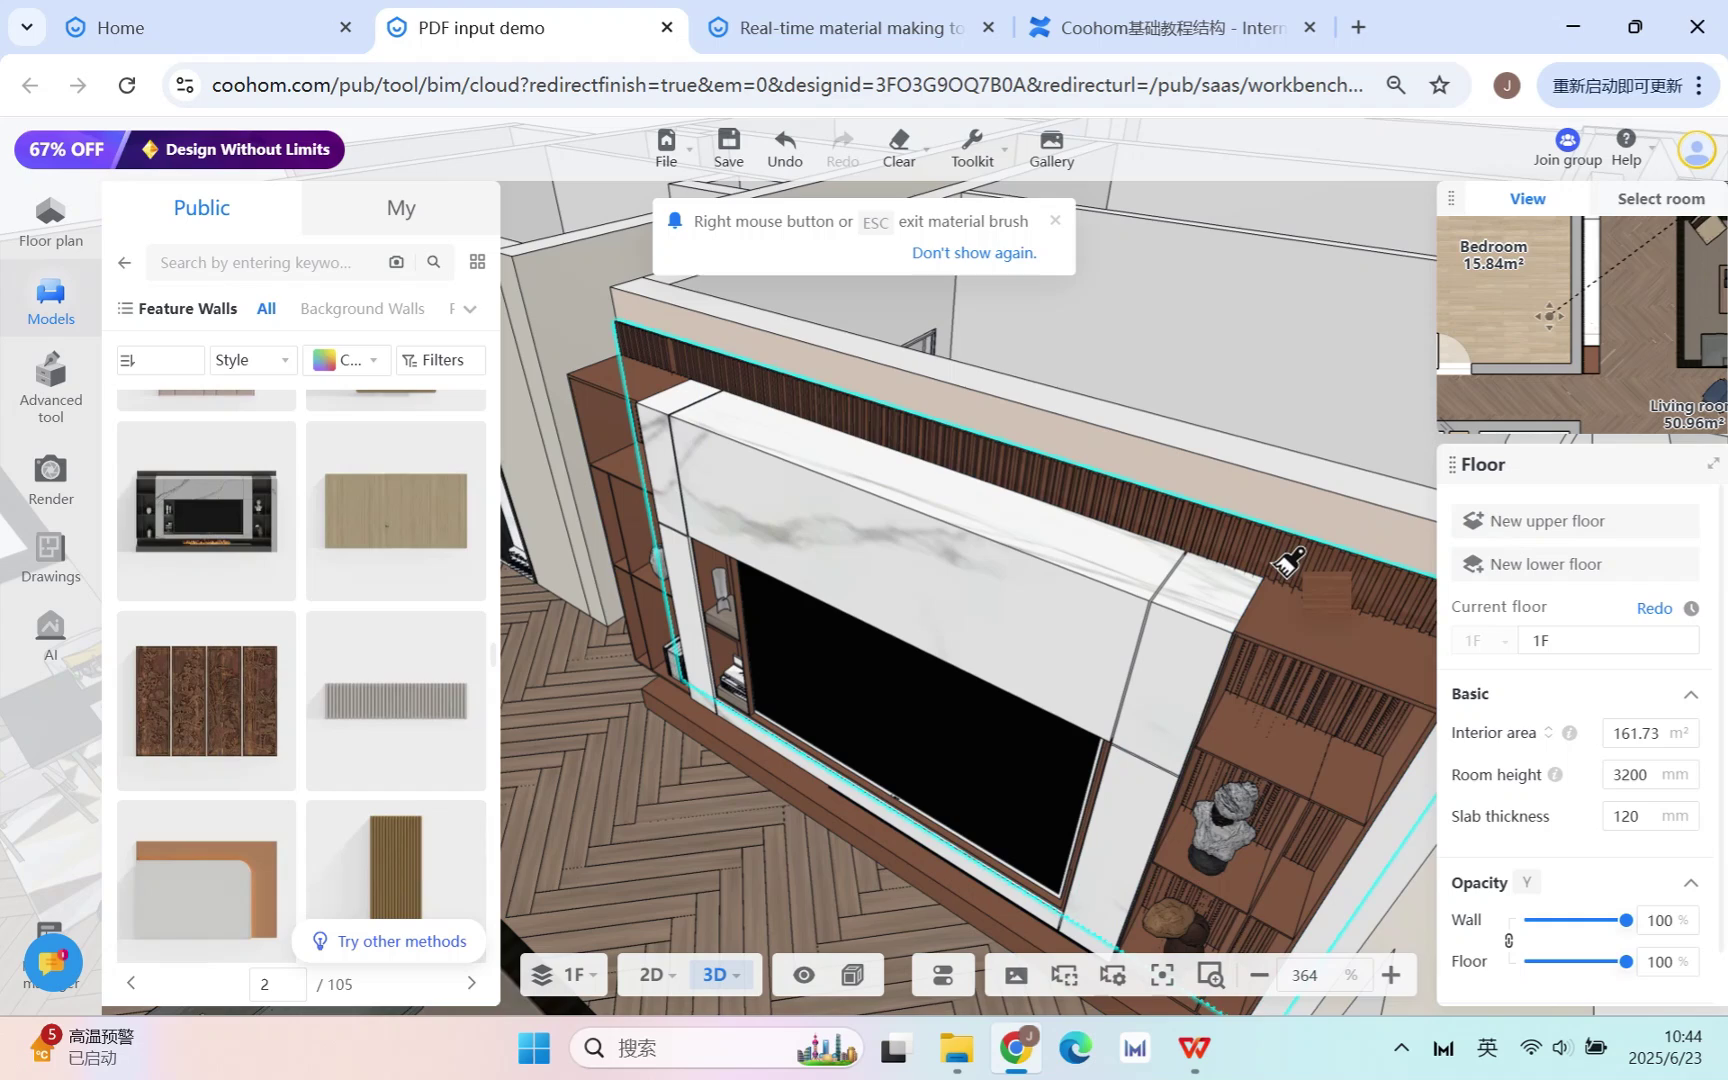
scroll(1293, 552, "down", 3)
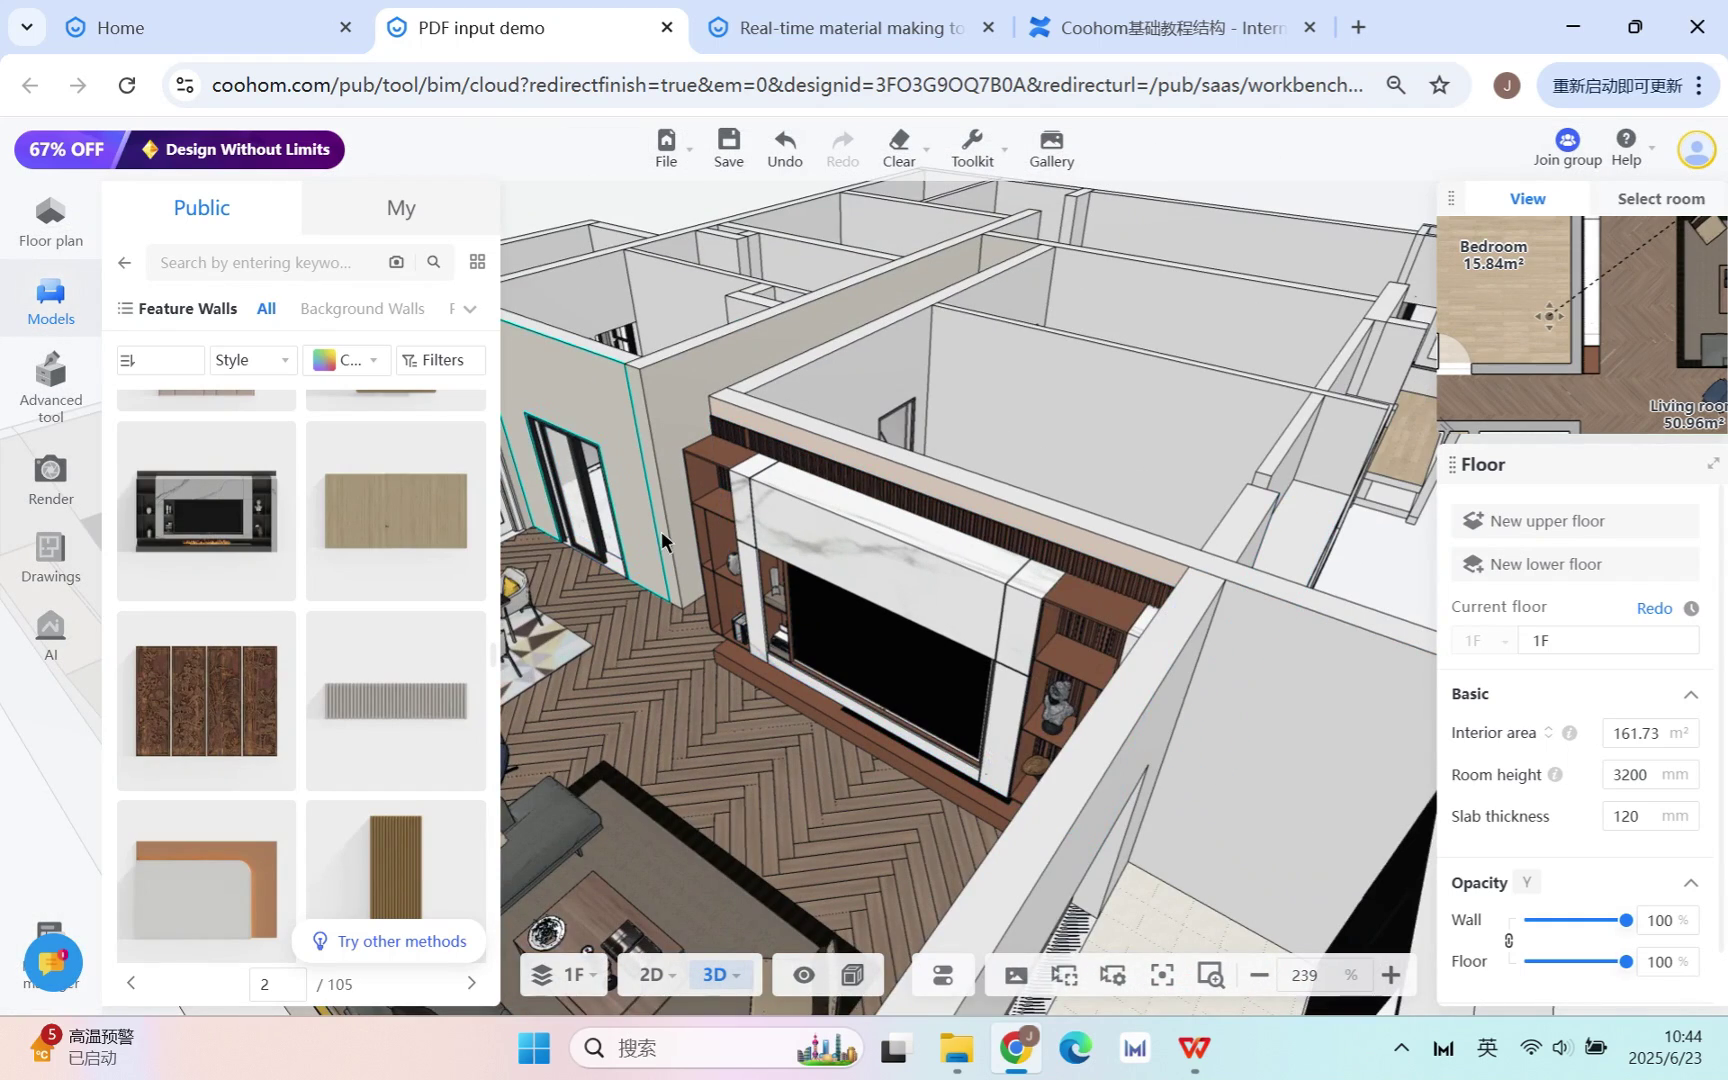
left_click_drag(1250, 550, 860, 580)
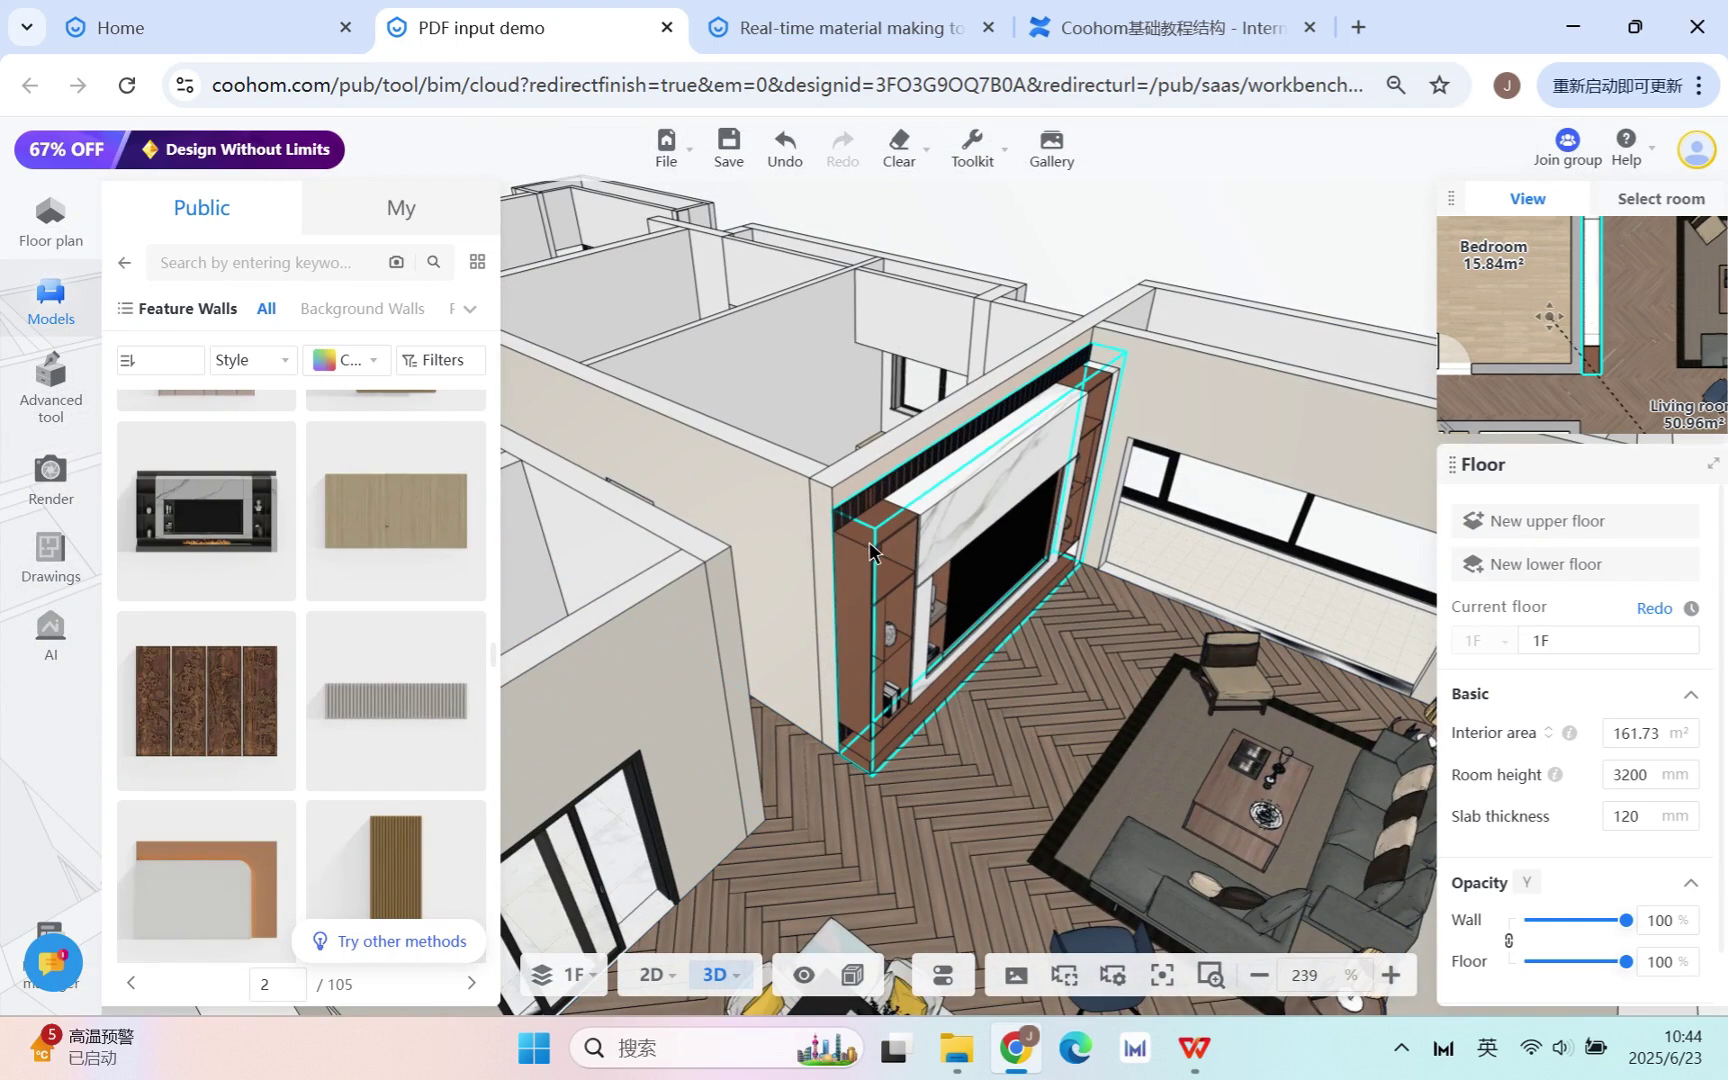
scroll(886, 602, "up", 1)
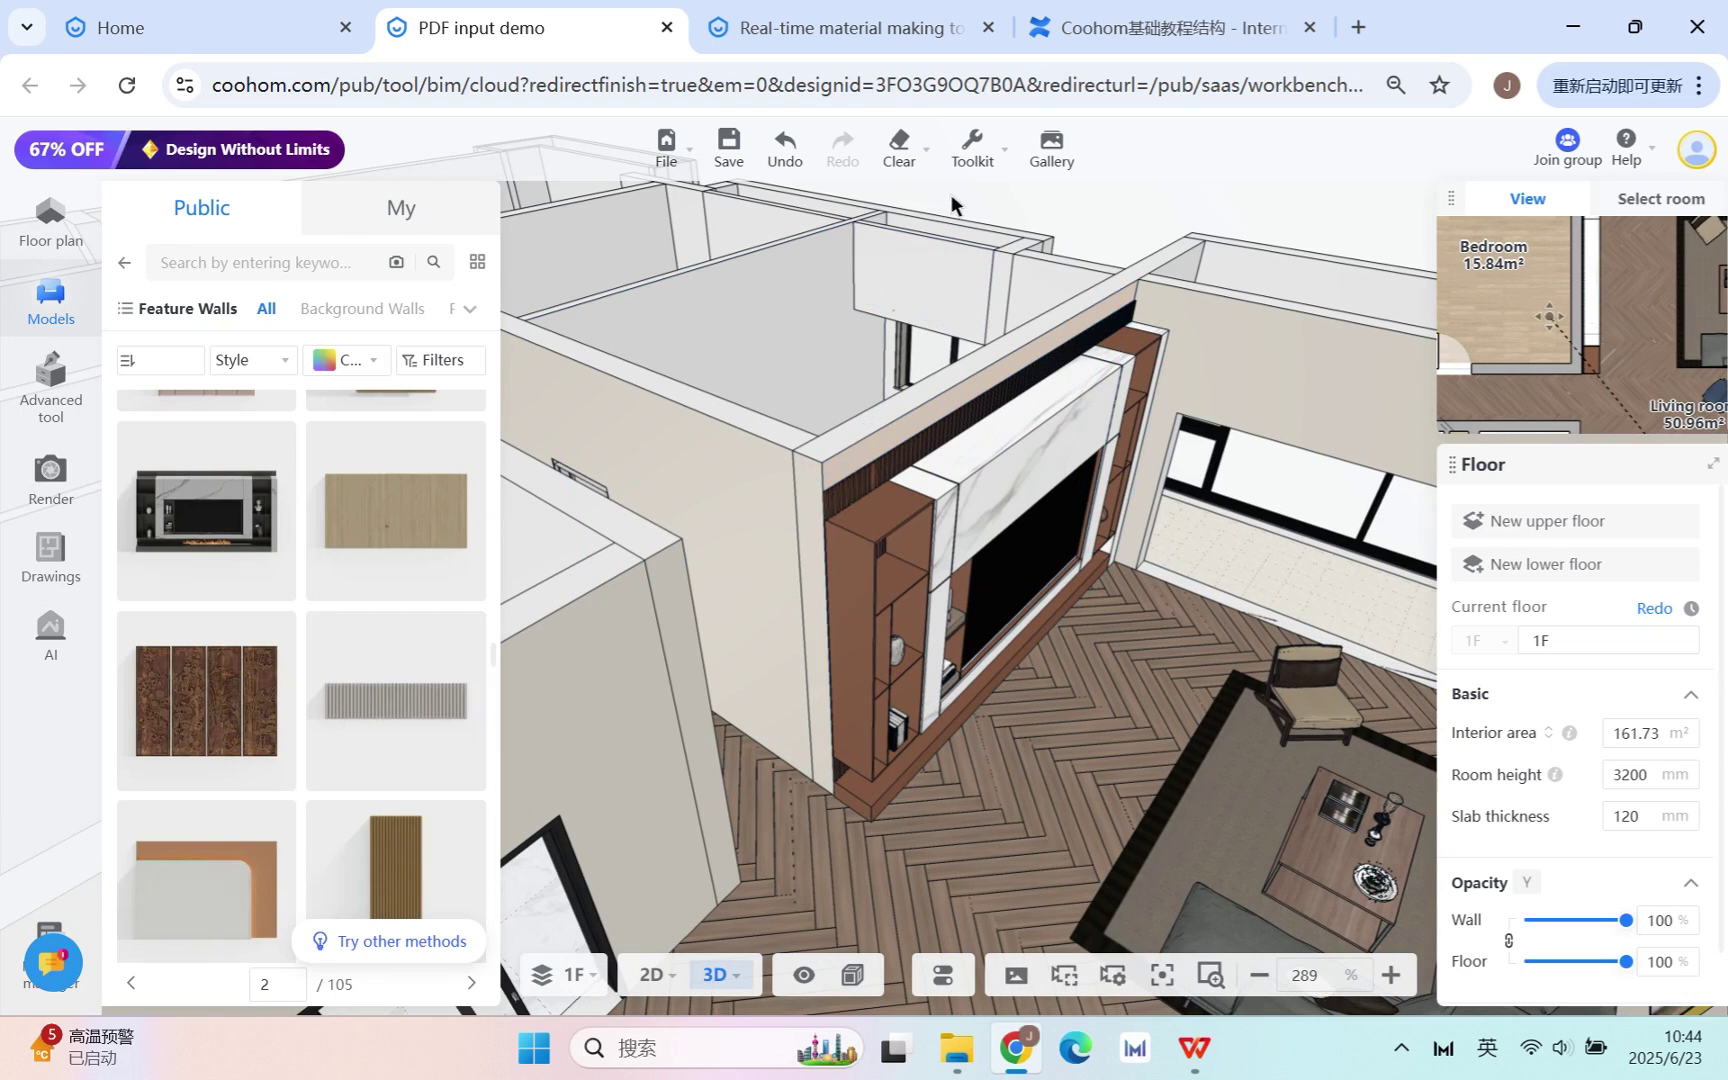
- With the Material brush, sample the cabinet's wood demo material and paint it onto the side wall
left_click(974, 150)
left_click(936, 205)
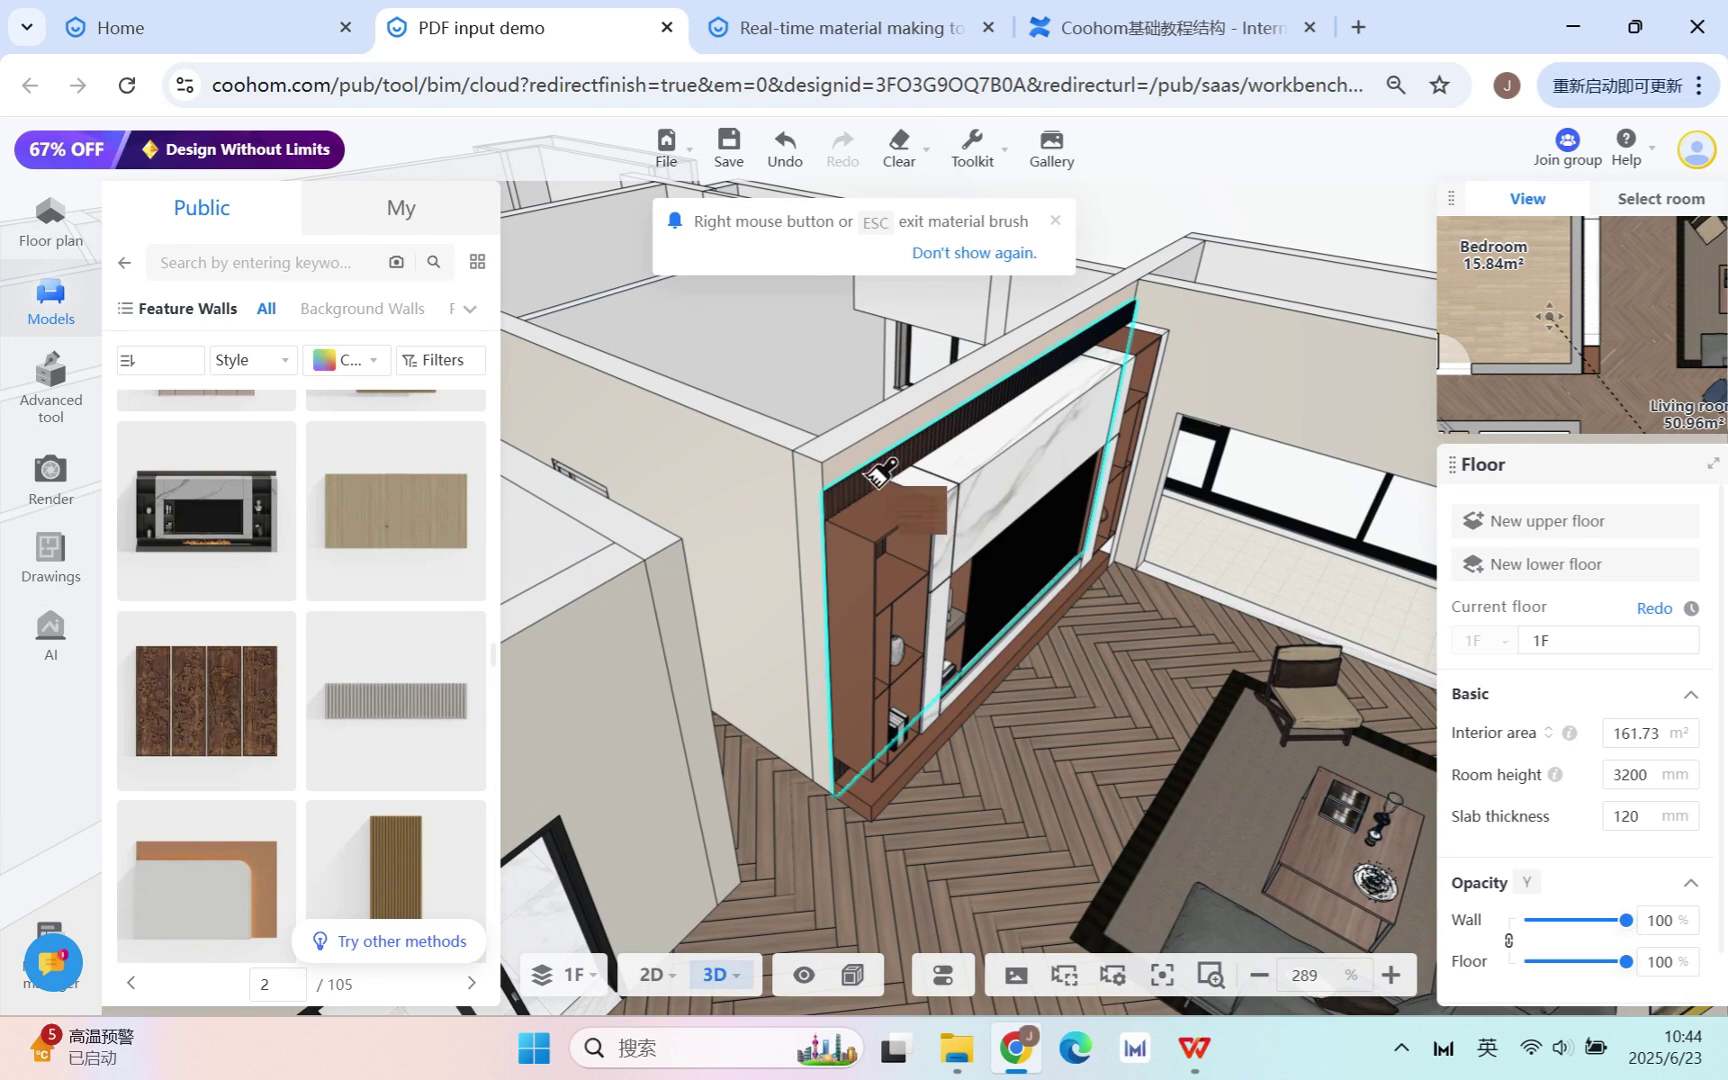
left_click(876, 452)
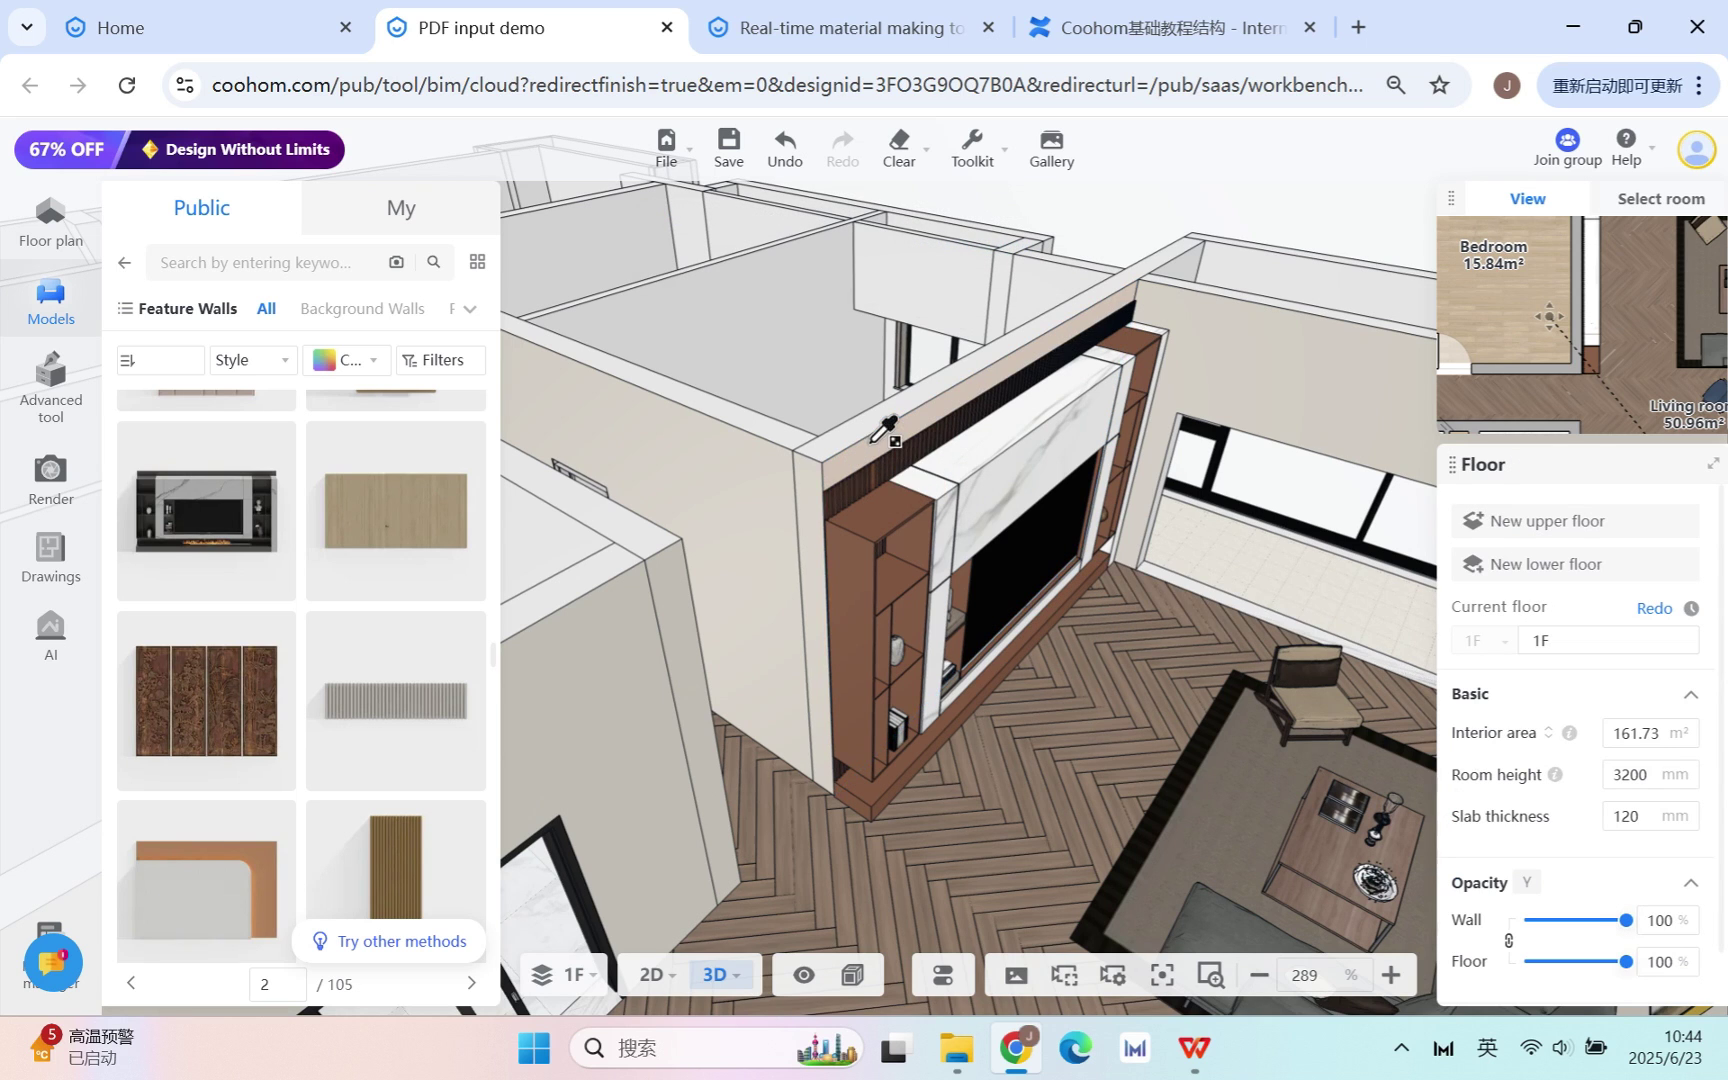
left_click(816, 505)
key("Escape")
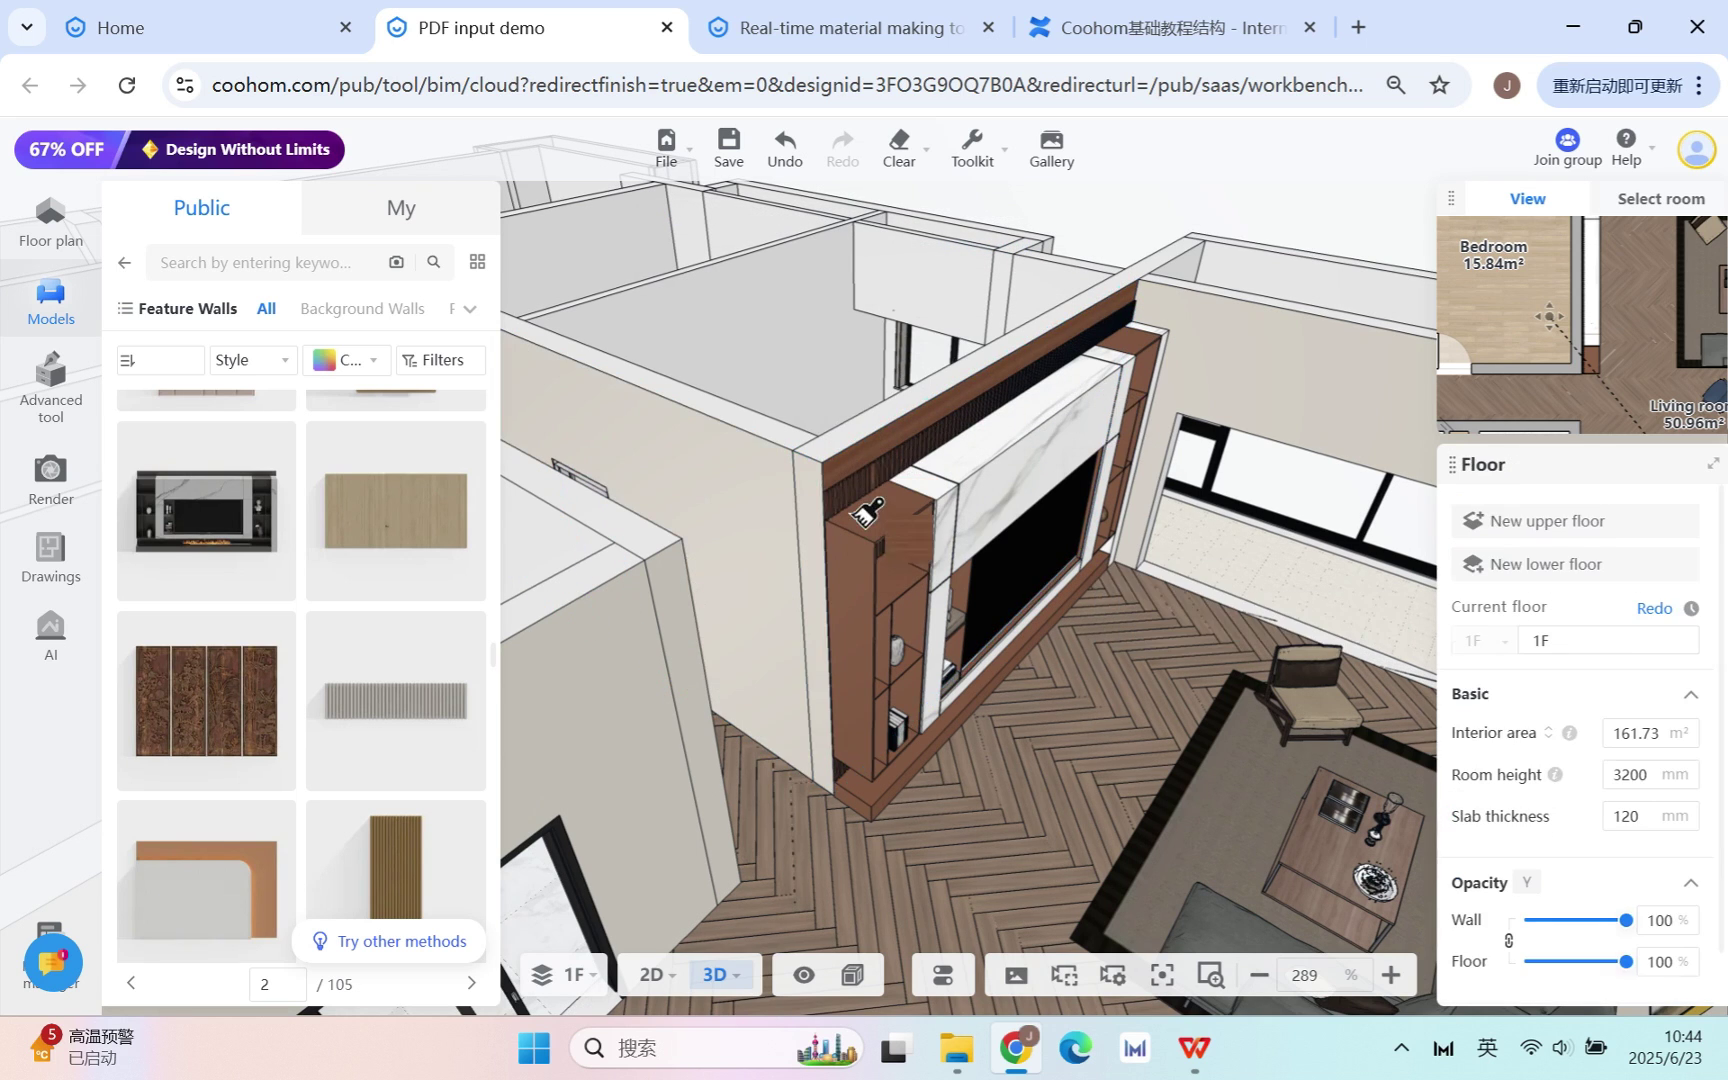